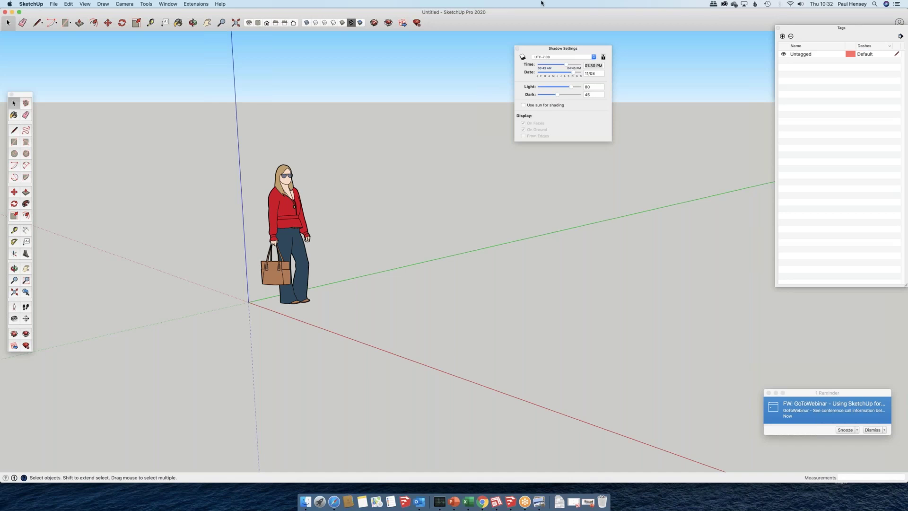
Close the Shadow Settings dialog and the floating Large Tool Set palette.
drag(576, 48, 620, 13)
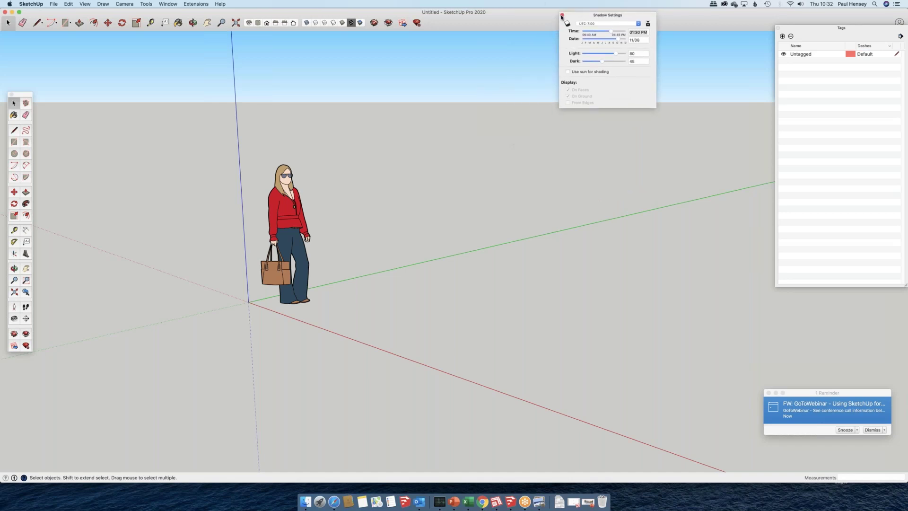
click(560, 14)
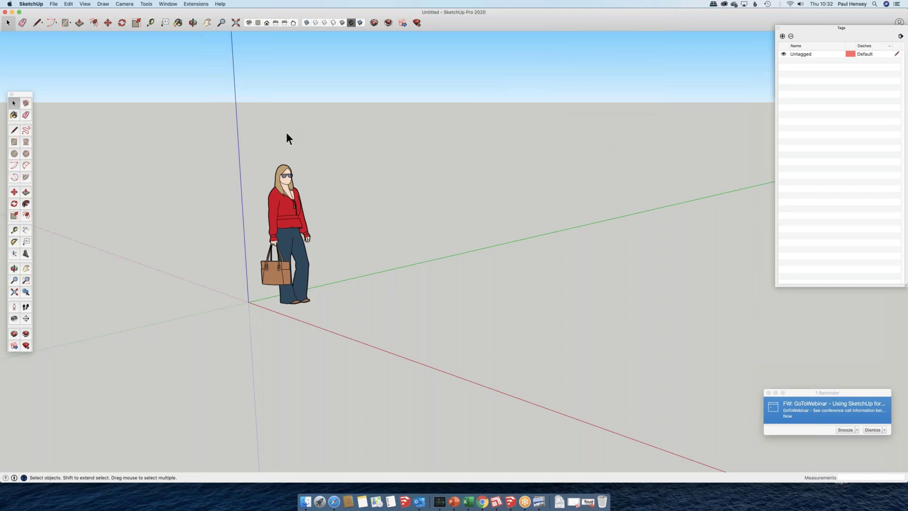
click(11, 94)
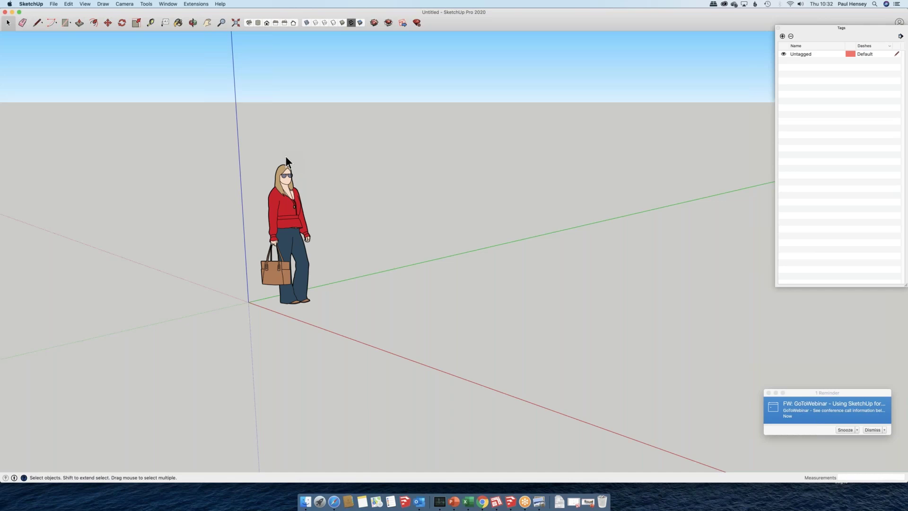
click(169, 4)
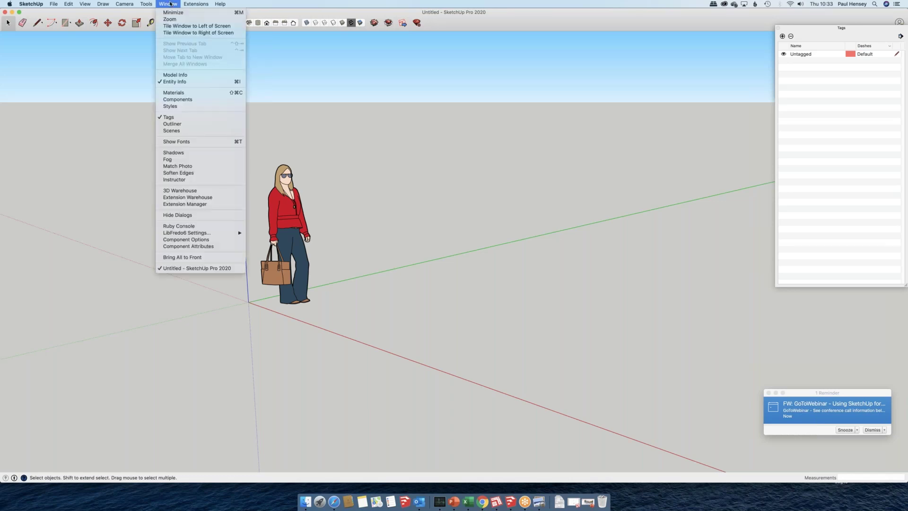
click(193, 77)
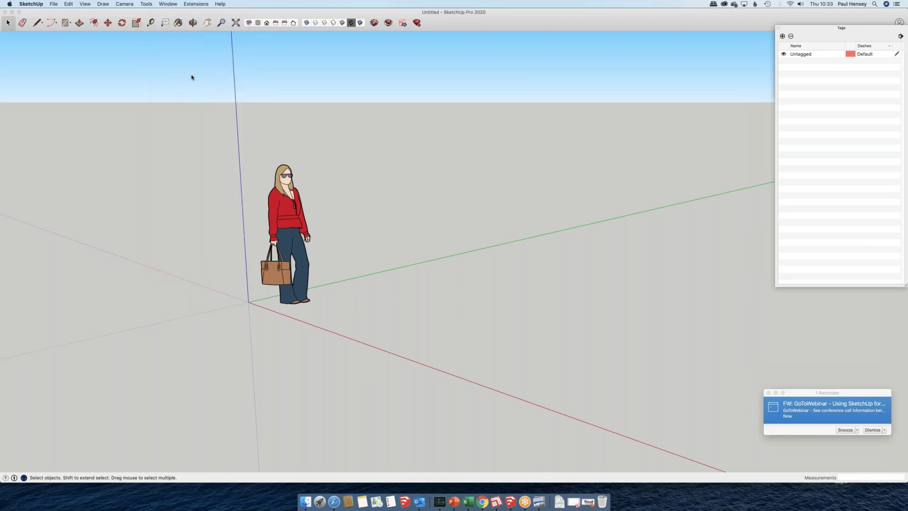
drag(454, 137, 388, 127)
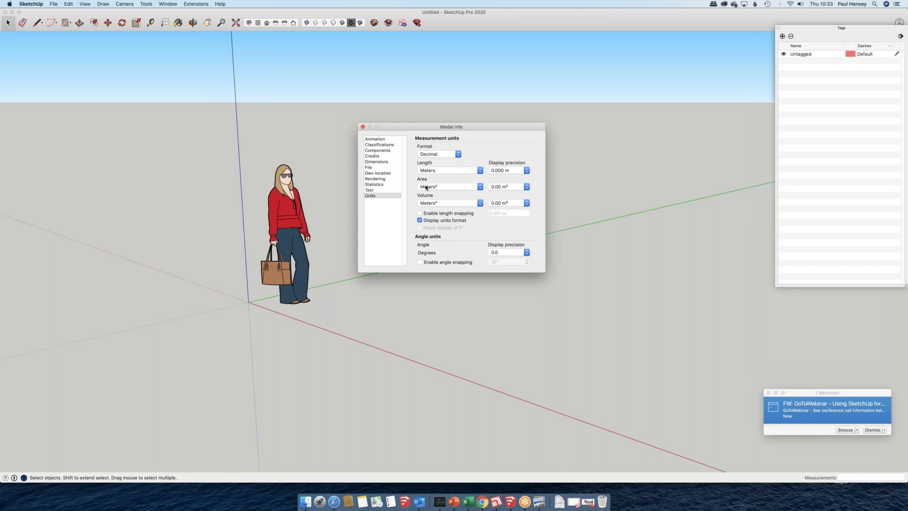
click(480, 203)
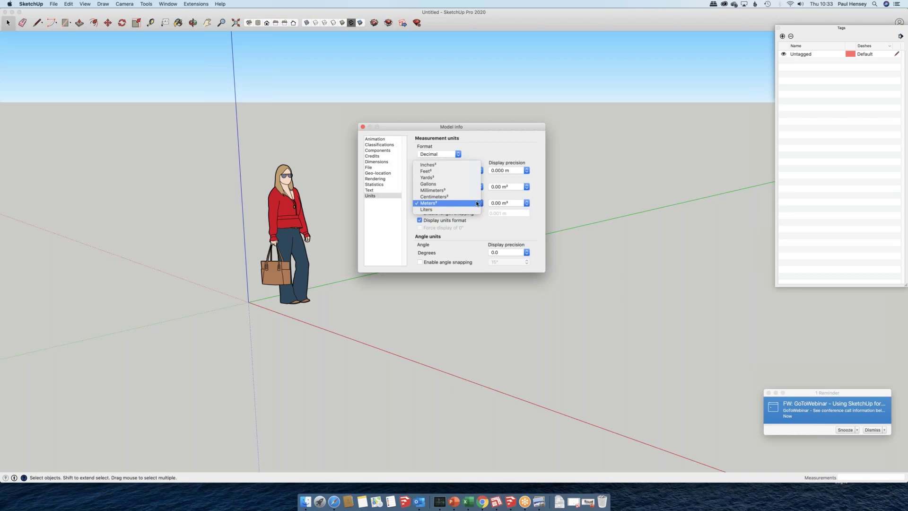
click(435, 204)
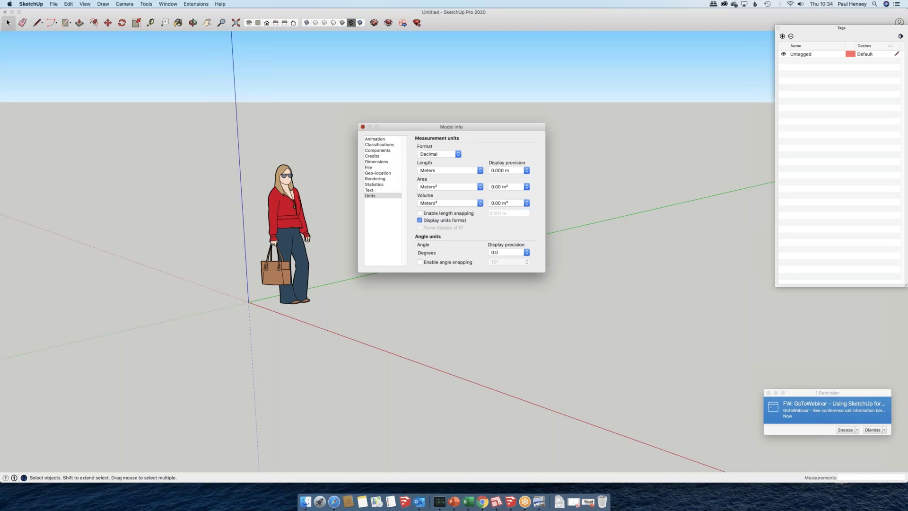
click(363, 127)
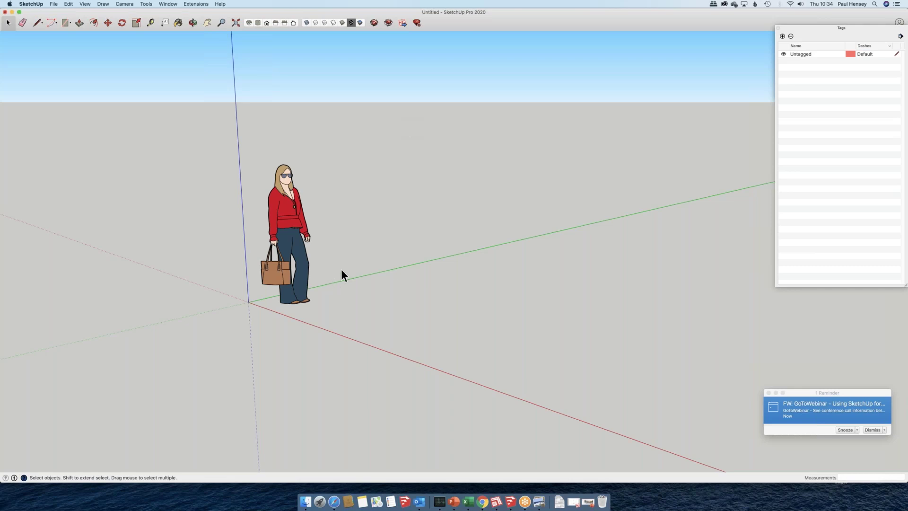
Orbit around the scale figure so the horizon rises, then return to the Select tool.
middle_drag(342, 270, 470, 183)
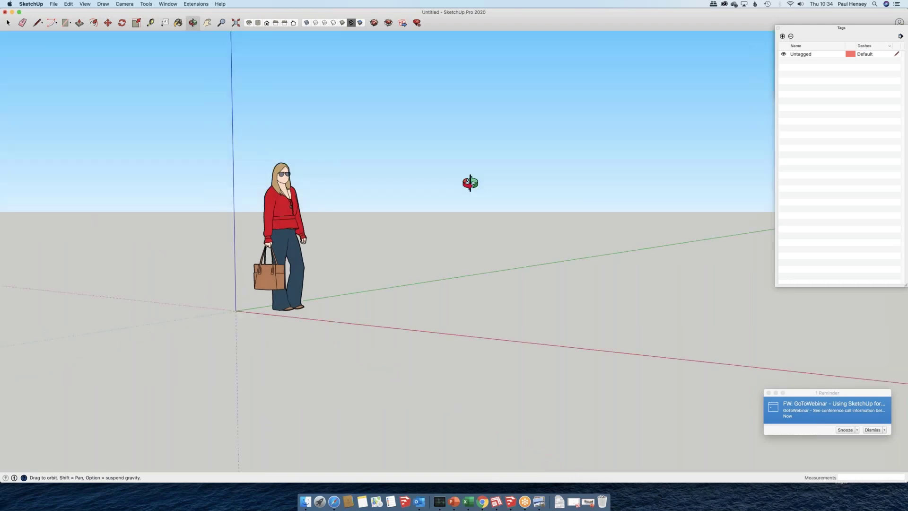
middle_drag(470, 182, 427, 196)
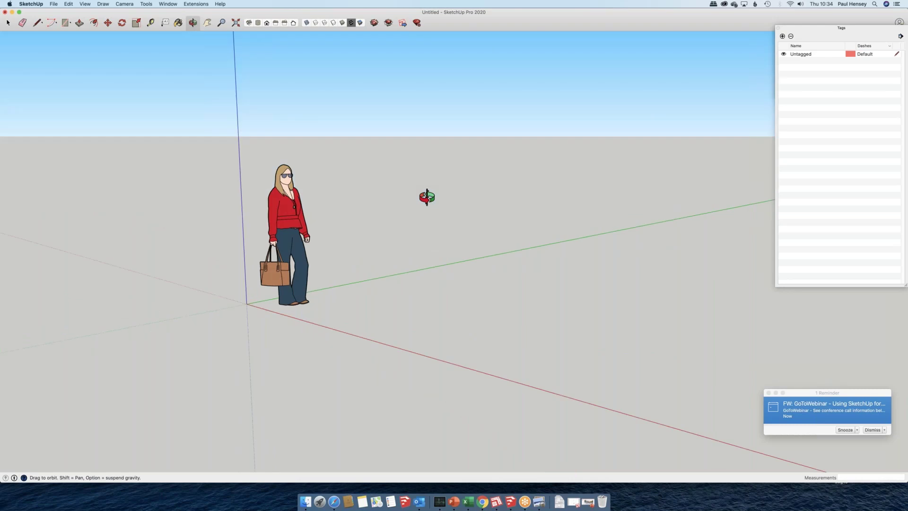
middle_drag(427, 197, 308, 289)
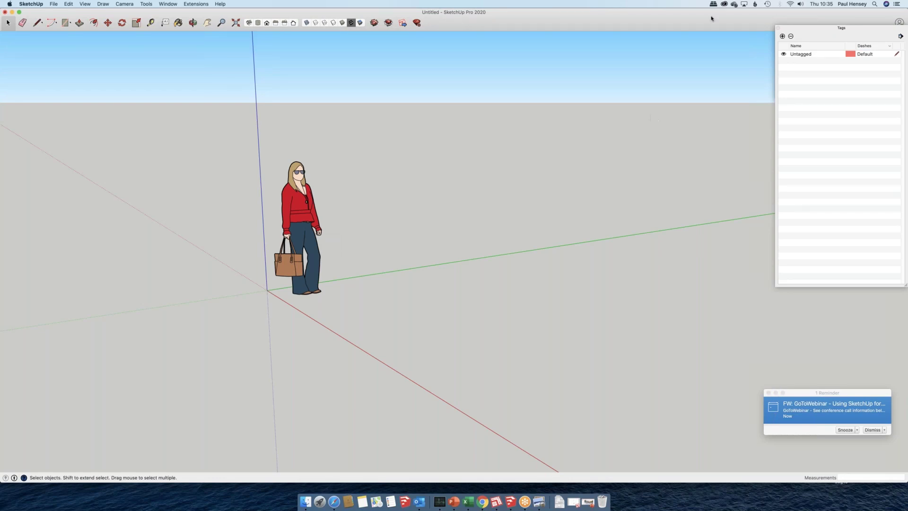
click(778, 28)
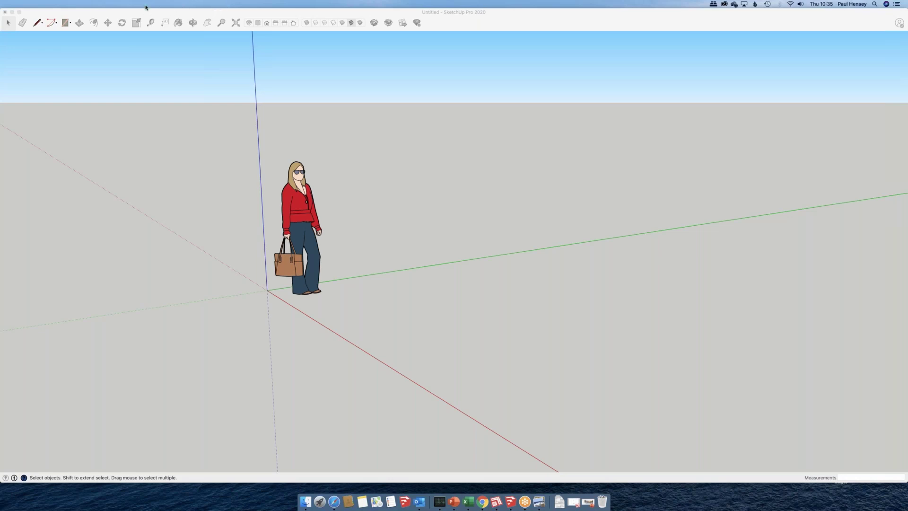
Apply the Default Styles 'Shaded with textures' style from the Styles browser, replacing Urban Planning Style.
click(330, 51)
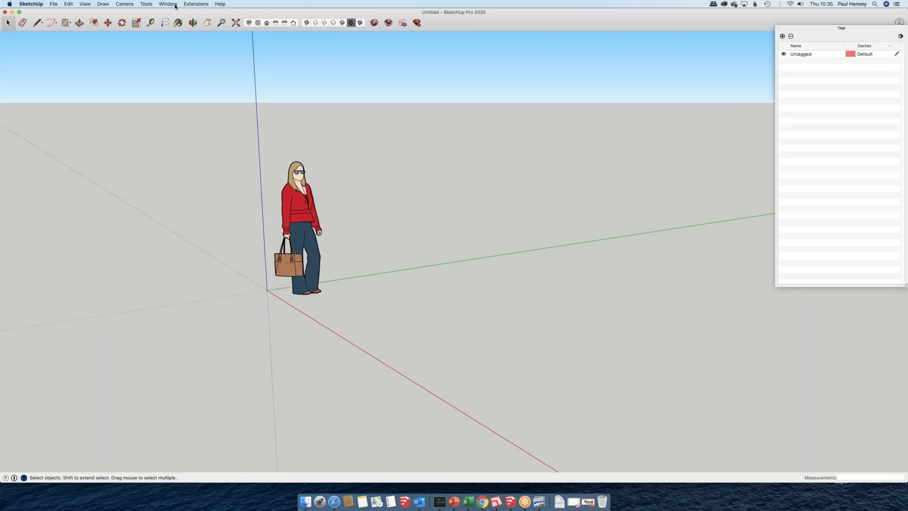
click(168, 4)
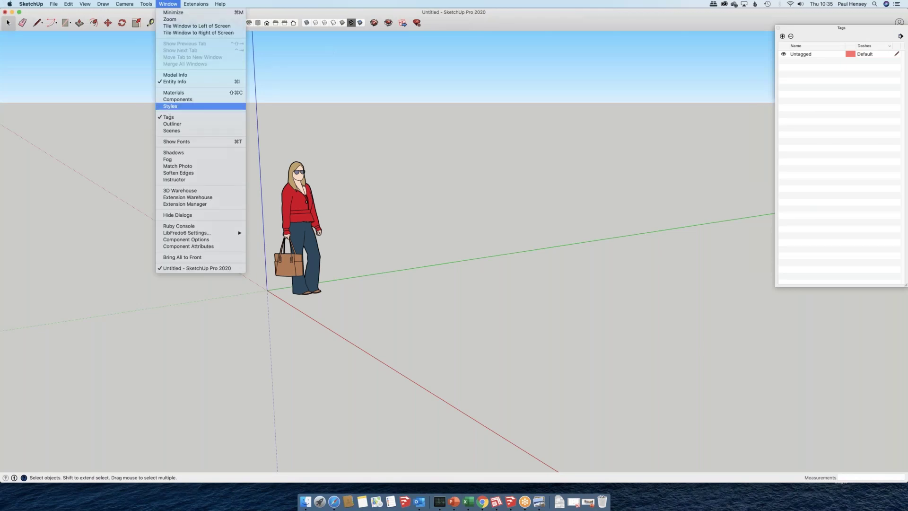
click(180, 106)
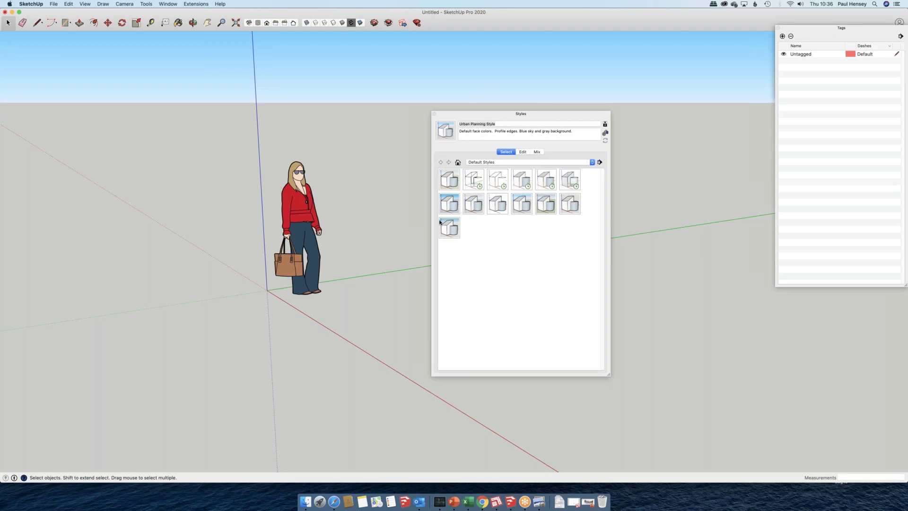
click(547, 184)
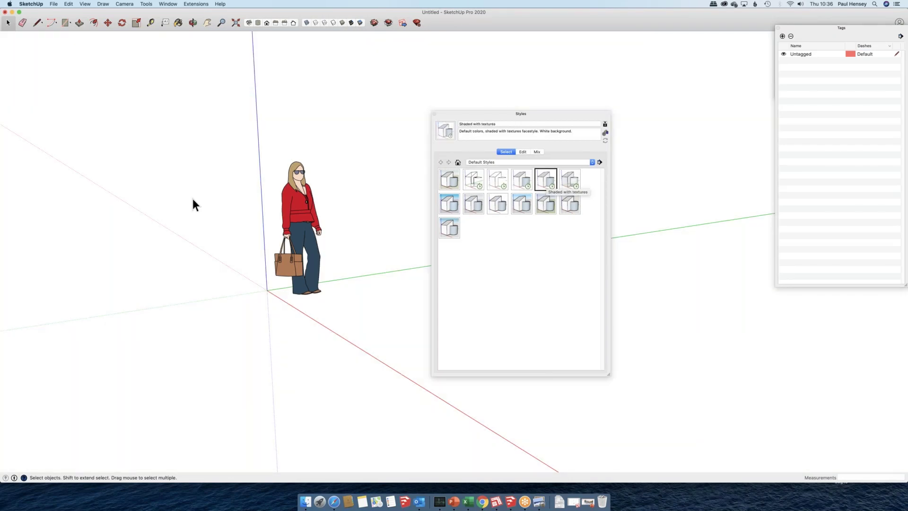
Nudge the Styles panel aside and orbit the view around the figure.
drag(494, 116, 496, 116)
mouse_move(574, 77)
mouse_down()
mouse_move(535, 101)
mouse_move(573, 77)
mouse_up()
middle_drag(362, 253, 279, 142)
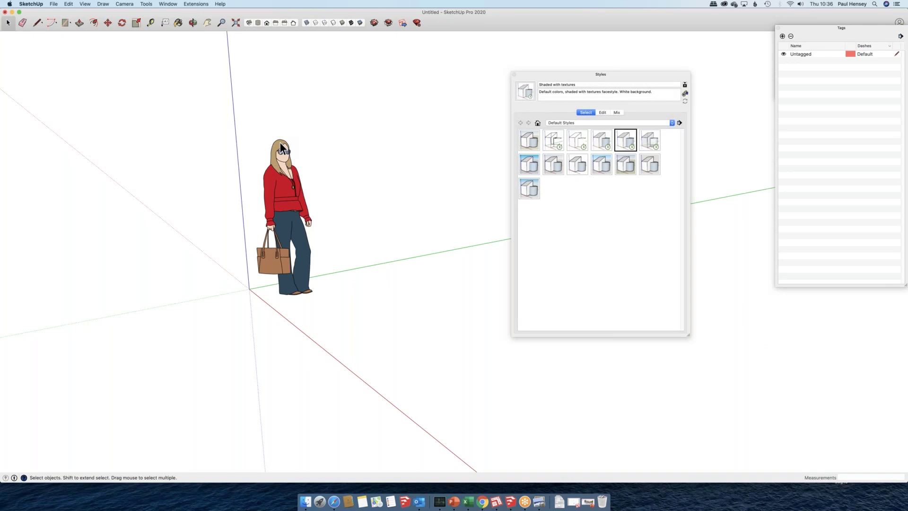
Zoom in and out on the figure, then drag the Styles panel up and to the left.
scroll(279, 142, up, 5)
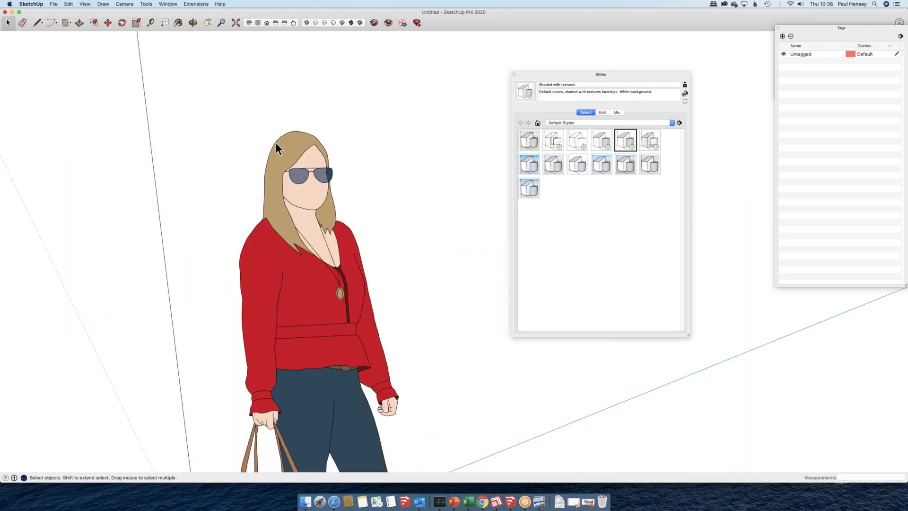
scroll(275, 143, up, 3)
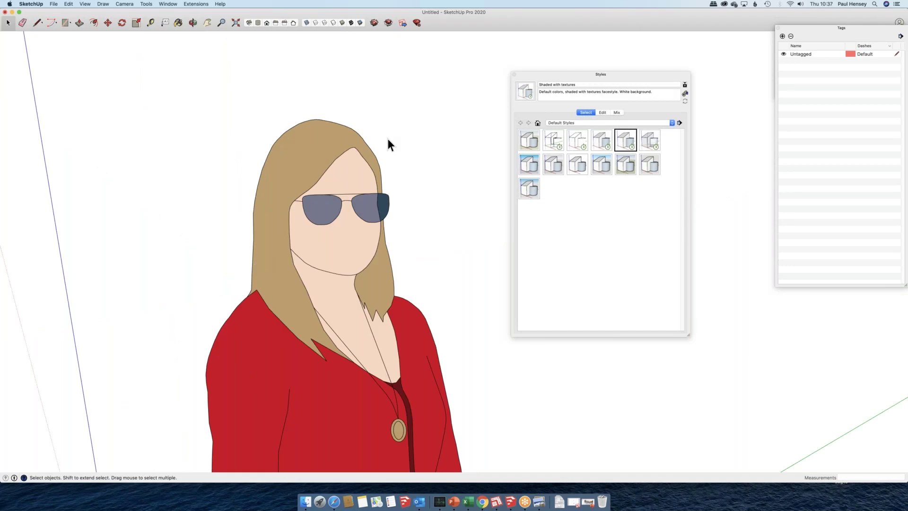
scroll(382, 284, down, 3)
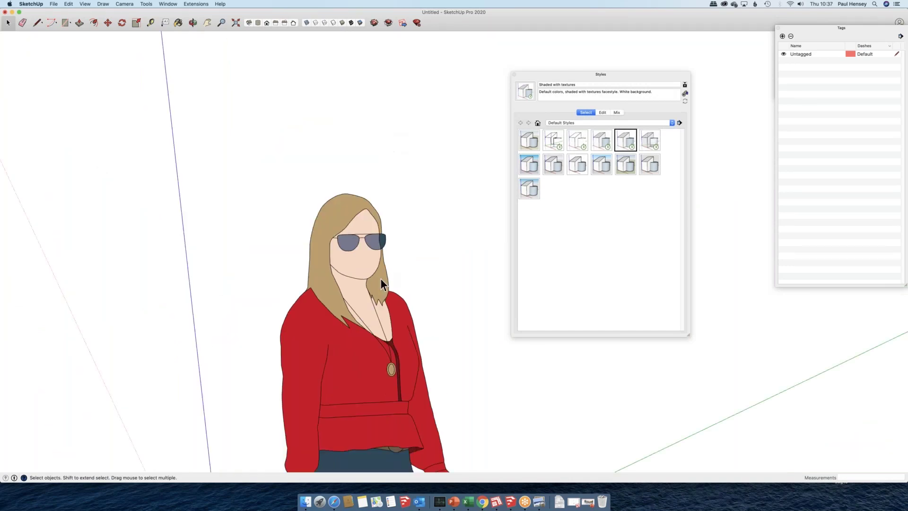
scroll(382, 281, down, 3)
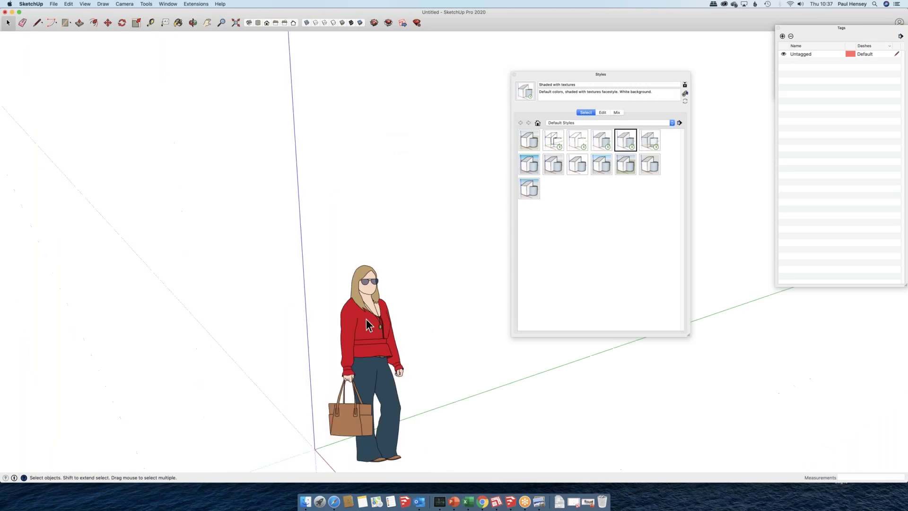
scroll(367, 319, down, 2)
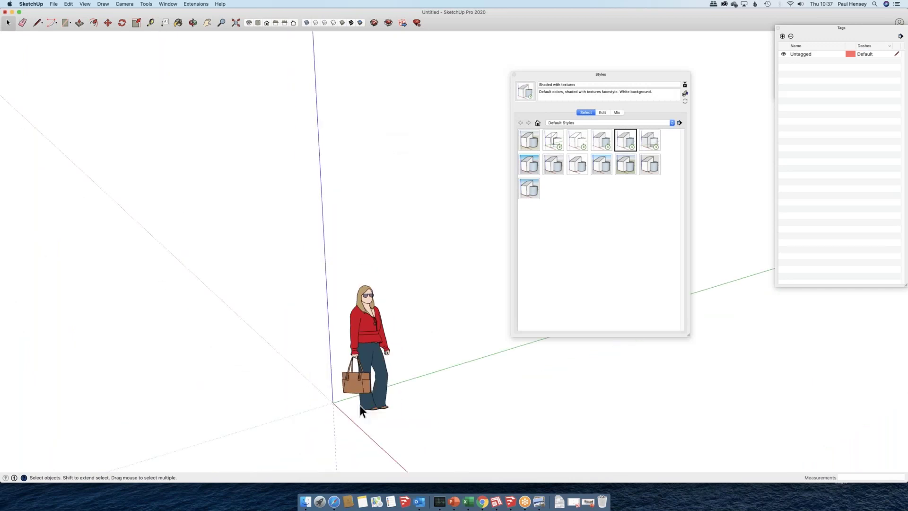
scroll(360, 405, up, 2)
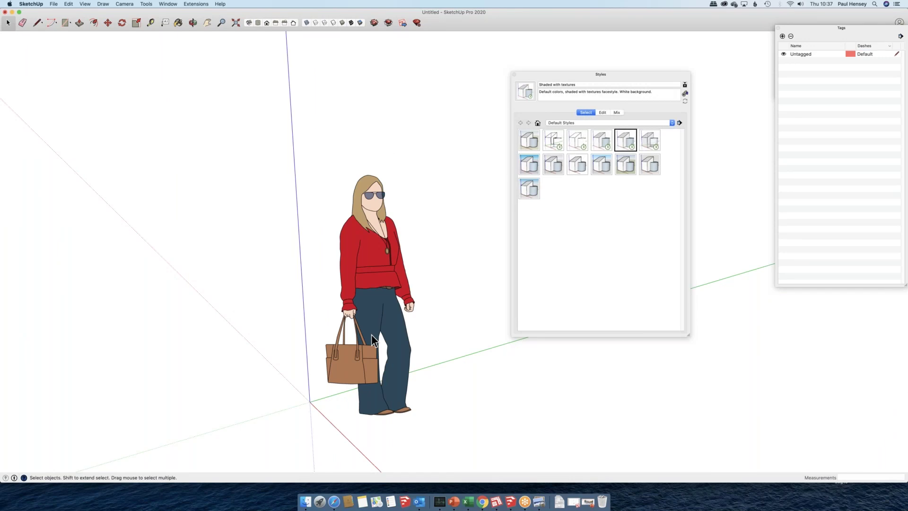
scroll(371, 334, up, 1)
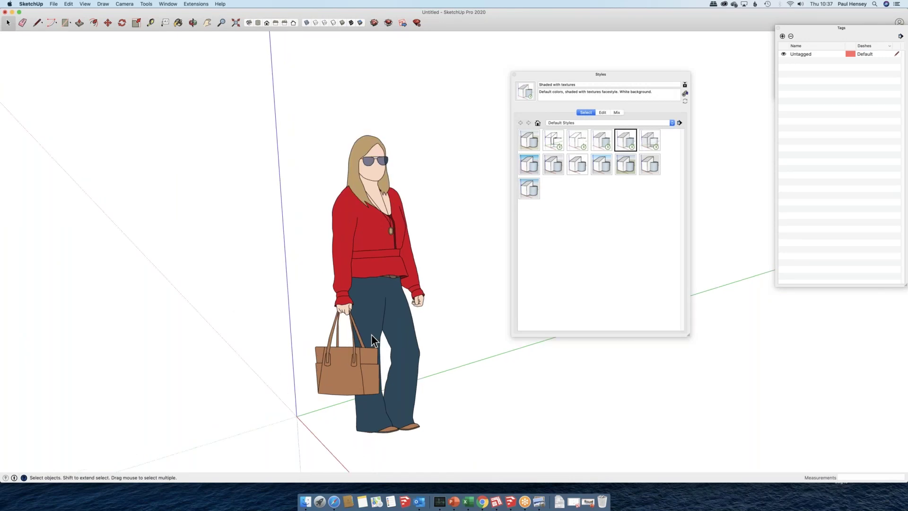
scroll(373, 341, down, 2)
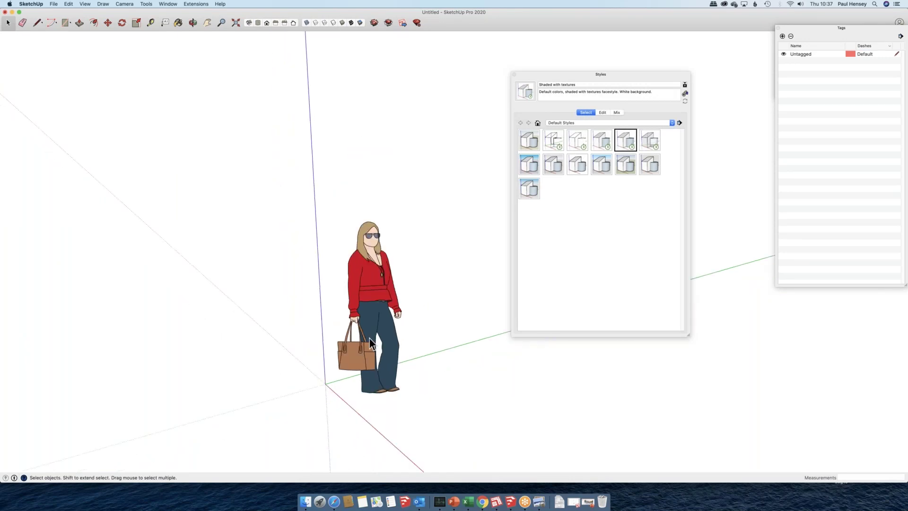
scroll(370, 339, down, 2)
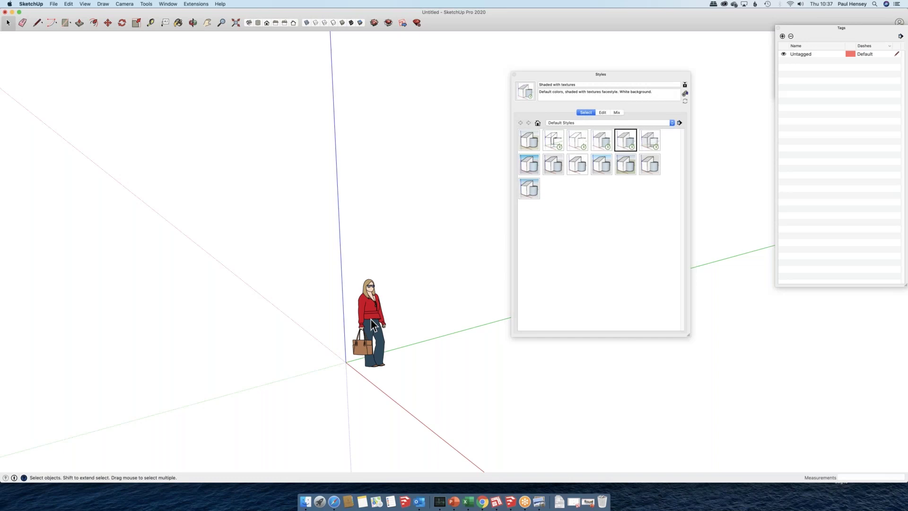
scroll(371, 320, up, 2)
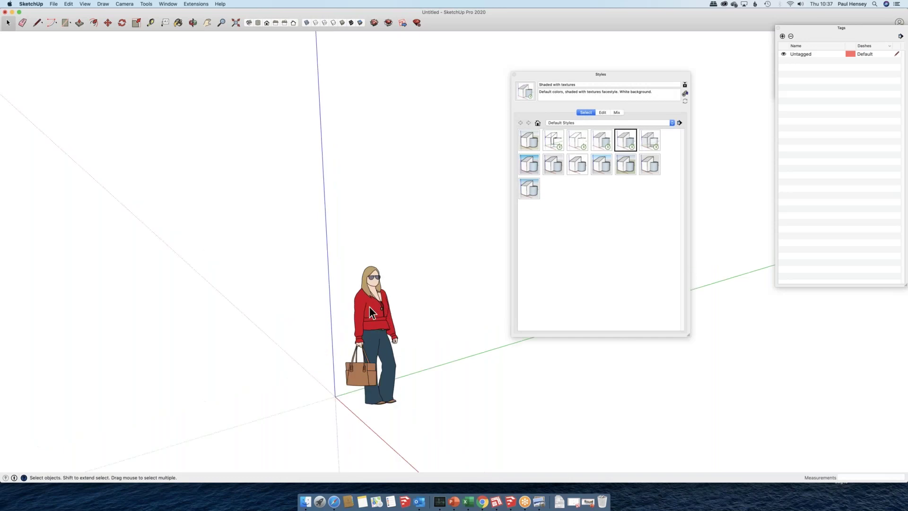
scroll(369, 308, up, 2)
drag(584, 76, 496, 47)
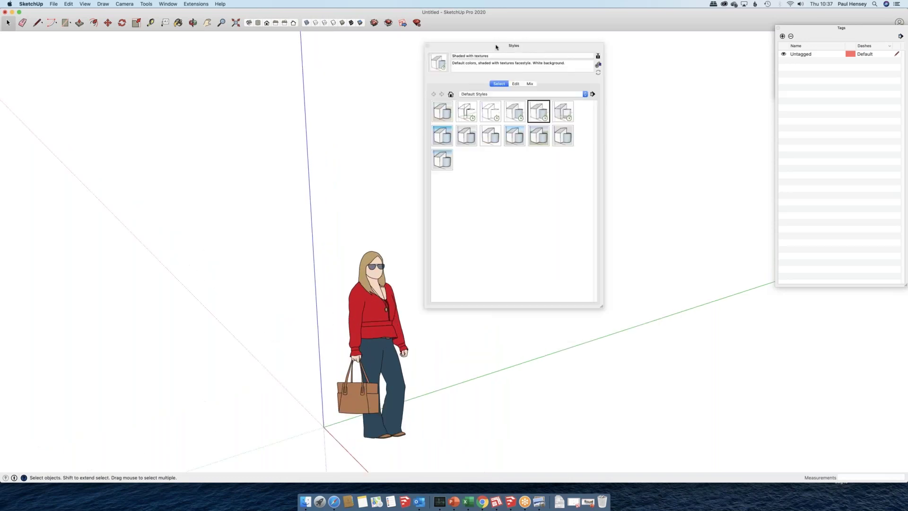
Tick Profiles in the style's Edge settings and edit the profile line width.
click(515, 83)
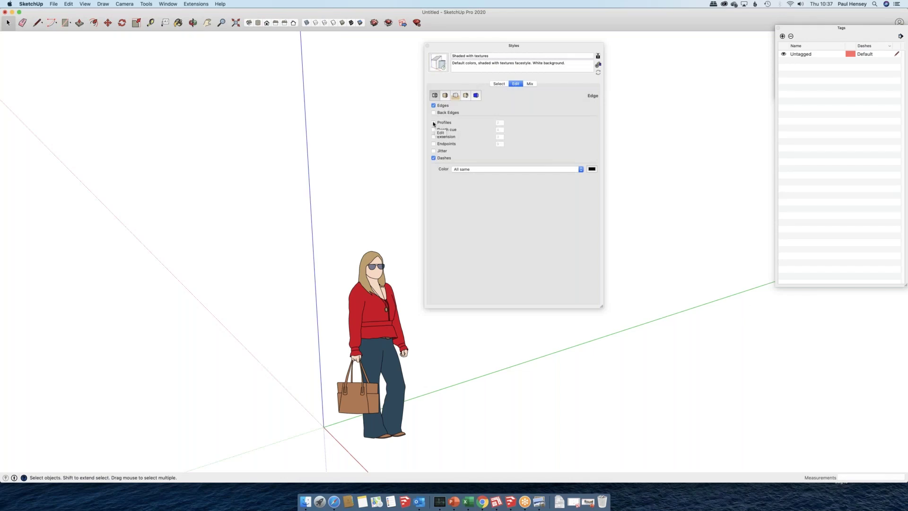
click(433, 123)
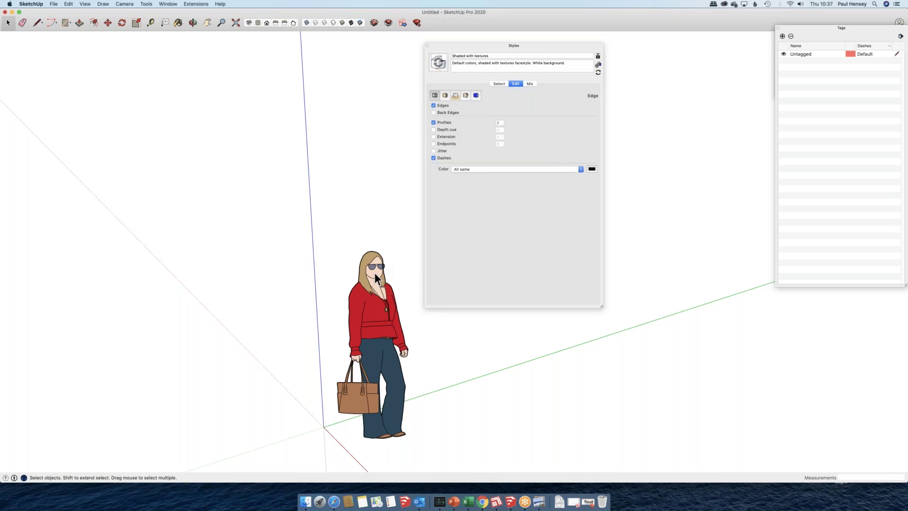
click(500, 123)
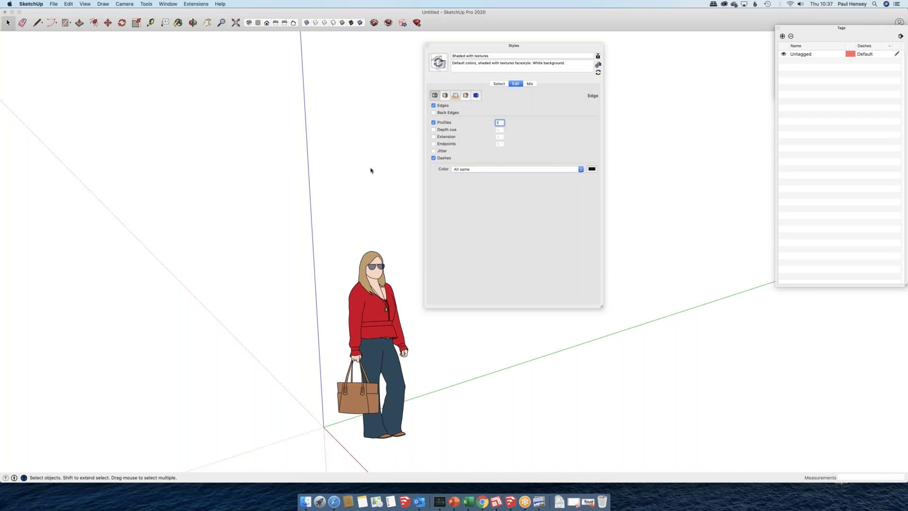
click(376, 277)
Set Section Line Width to 1 in the style's Modeling settings, then close the Styles panel.
click(476, 95)
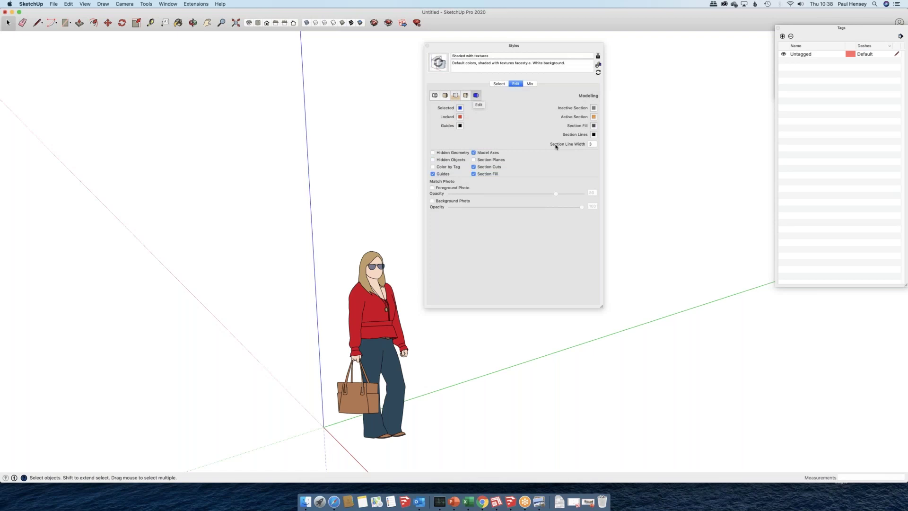
double_click(591, 144)
text(1)
click(429, 47)
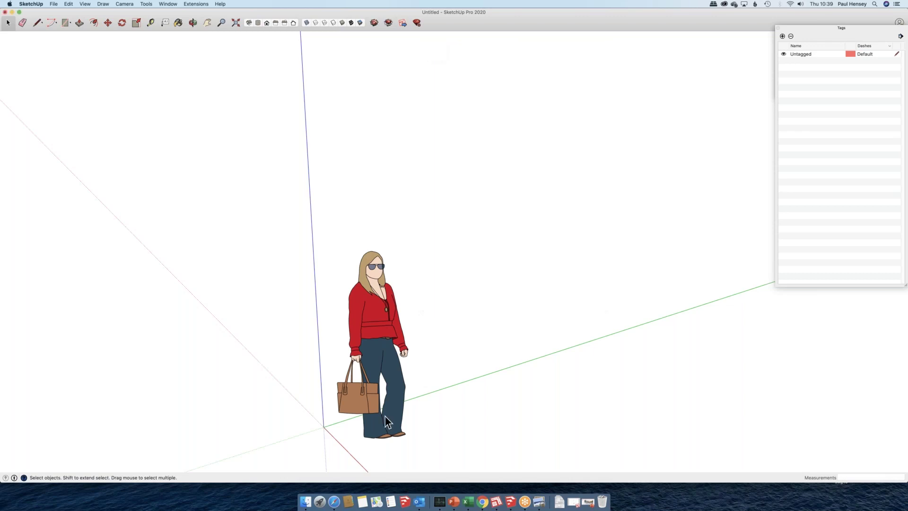
Zoom out and orbit slightly around the scale figure, then open the View menu.
scroll(385, 417, down, 1)
scroll(382, 416, down, 1)
middle_drag(384, 421, 276, 269)
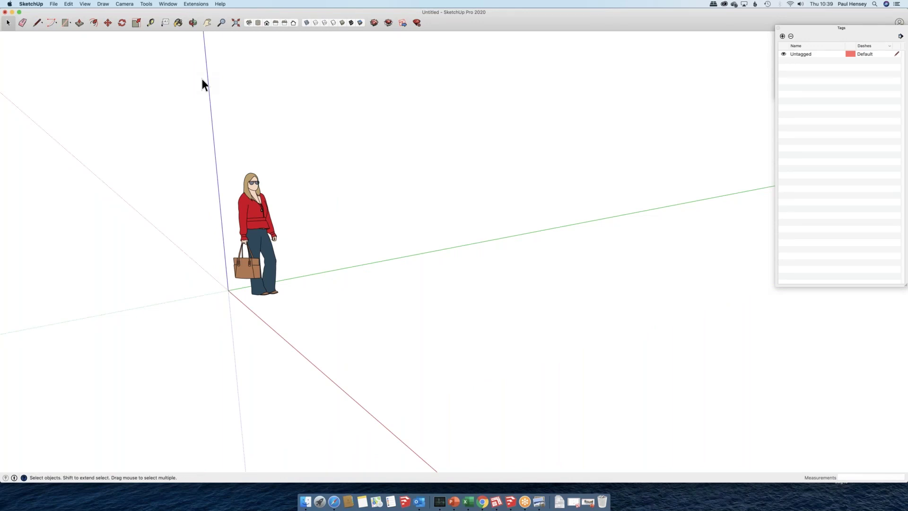
click(85, 4)
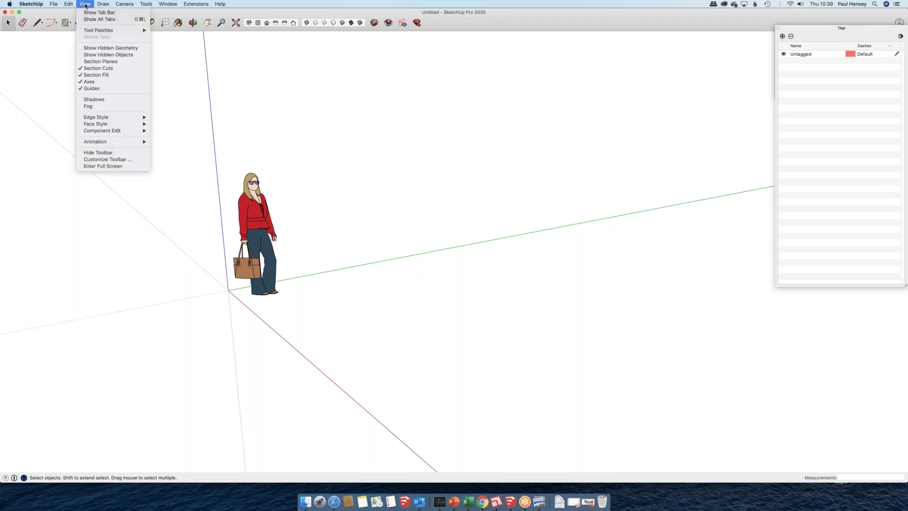
Turn on the Large Tool Set palette and place it at the left edge of the drawing area.
click(88, 31)
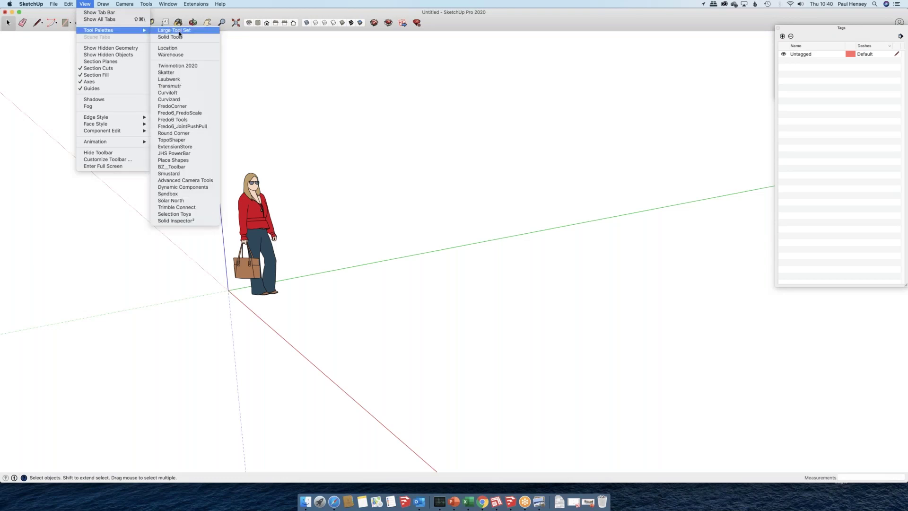
click(174, 30)
drag(21, 90, 152, 87)
drag(160, 127, 29, 103)
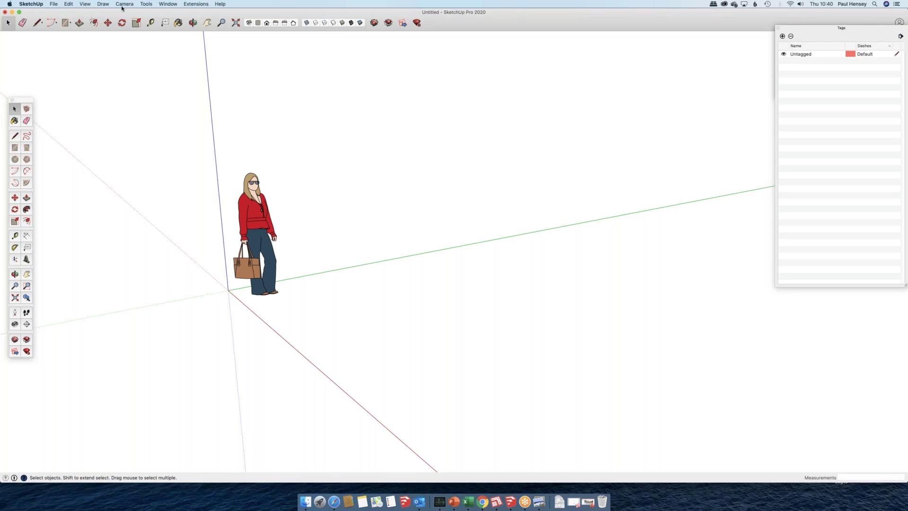
click(85, 4)
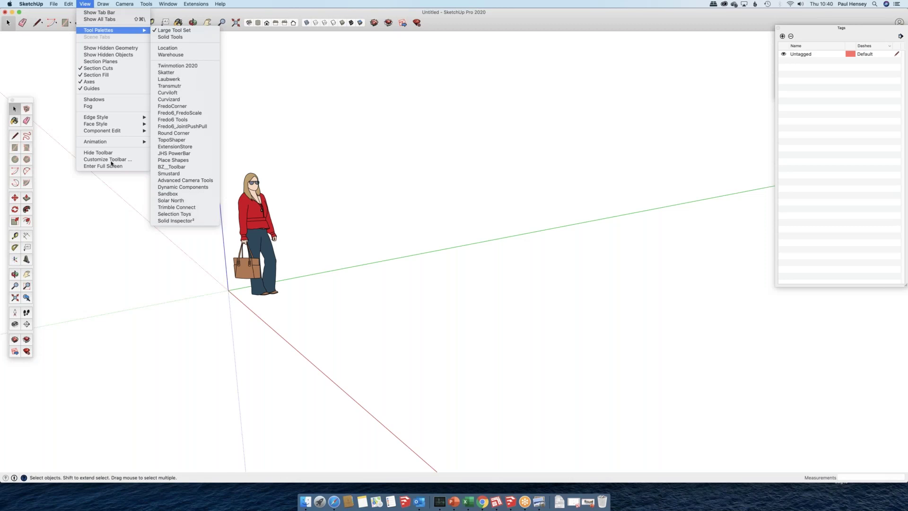
Choose Customize Toolbar… from the View menu to list every available tool.
click(423, 154)
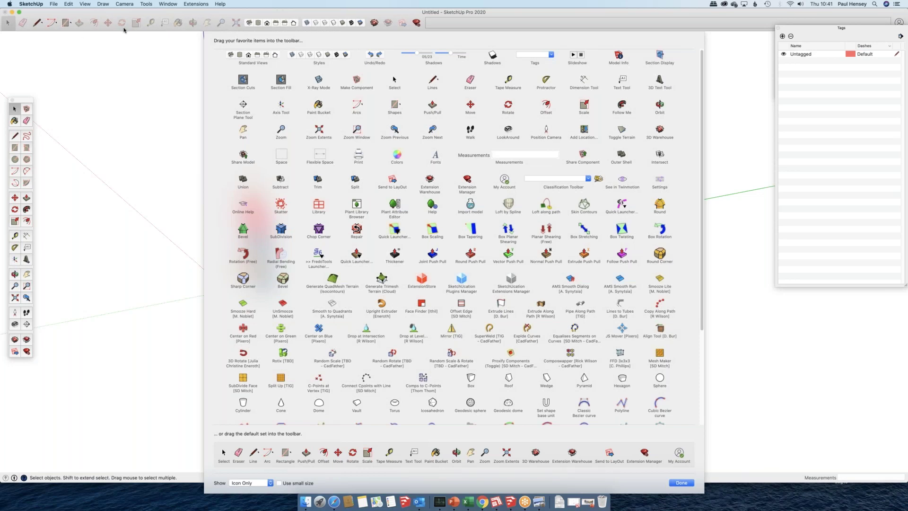
Drag Rotate, Scale, Select, Eraser, the Styles set and other icons off the top toolbar.
drag(121, 22, 122, 57)
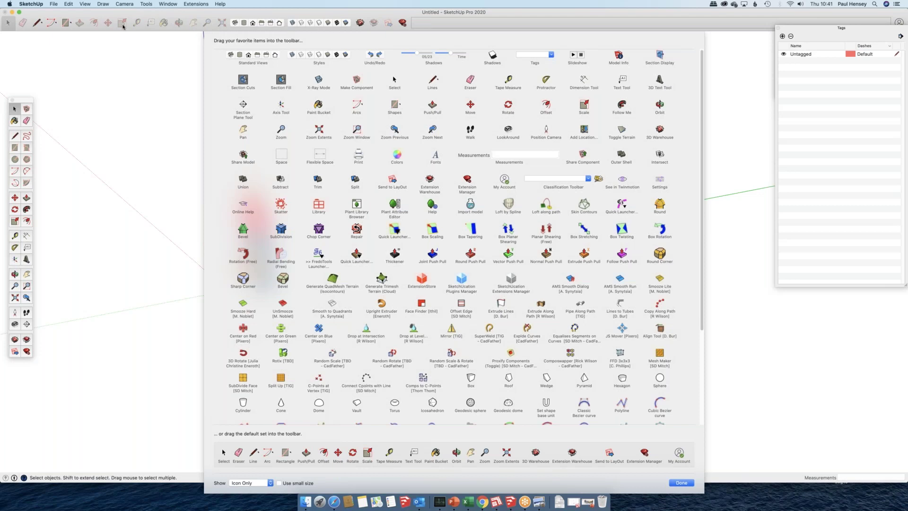
drag(122, 23, 110, 60)
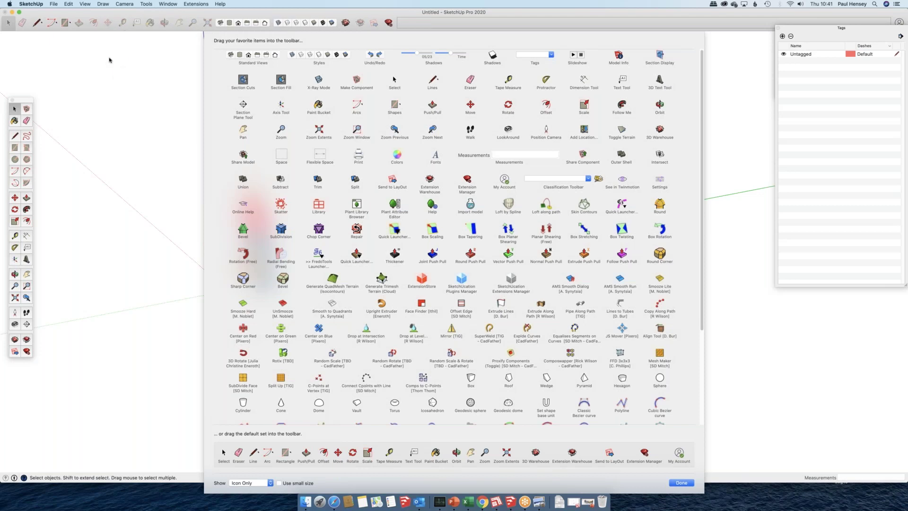
drag(107, 23, 117, 56)
drag(107, 23, 110, 65)
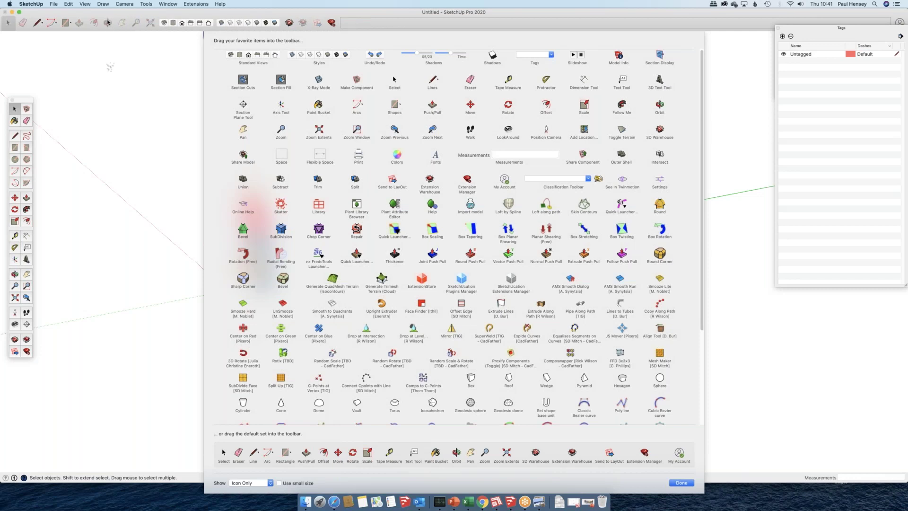
drag(108, 22, 105, 64)
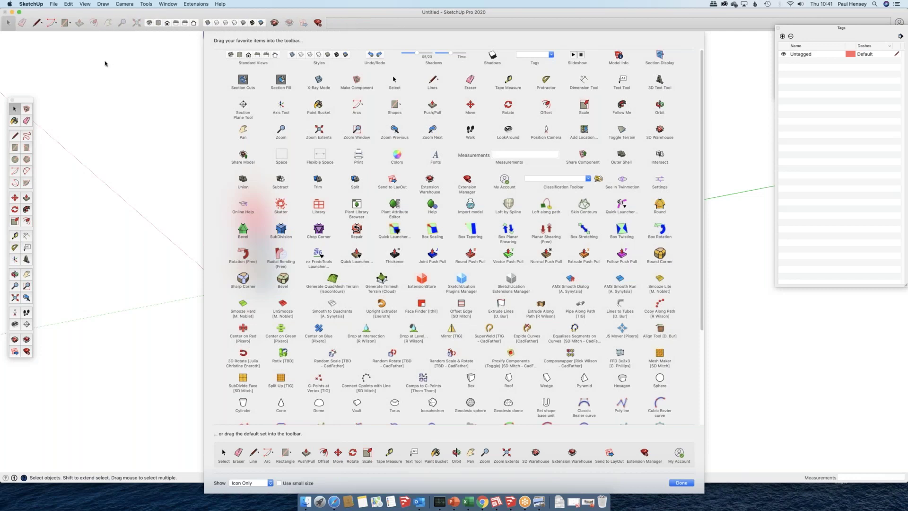
drag(8, 23, 7, 57)
mouse_move(10, 23)
mouse_down()
mouse_move(17, 51)
mouse_move(51, 41)
mouse_move(26, 45)
mouse_move(134, 53)
mouse_up()
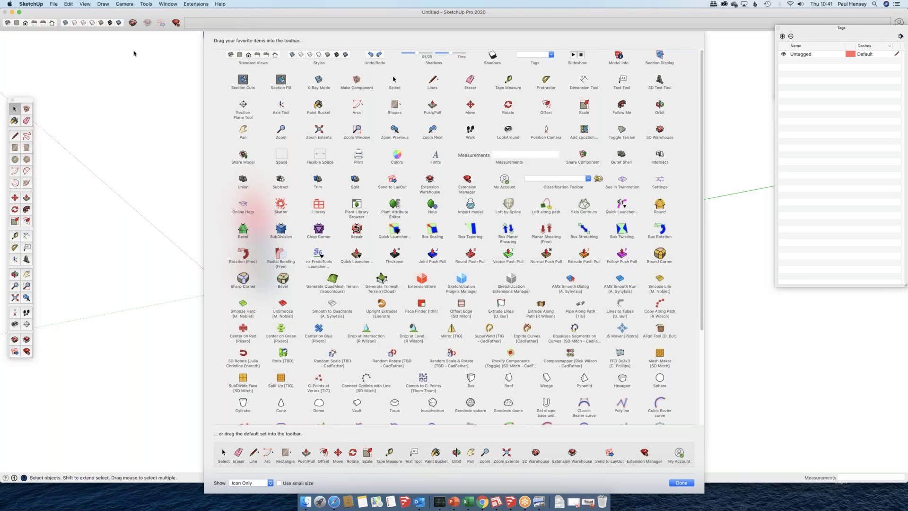
drag(133, 23, 134, 43)
drag(92, 22, 94, 45)
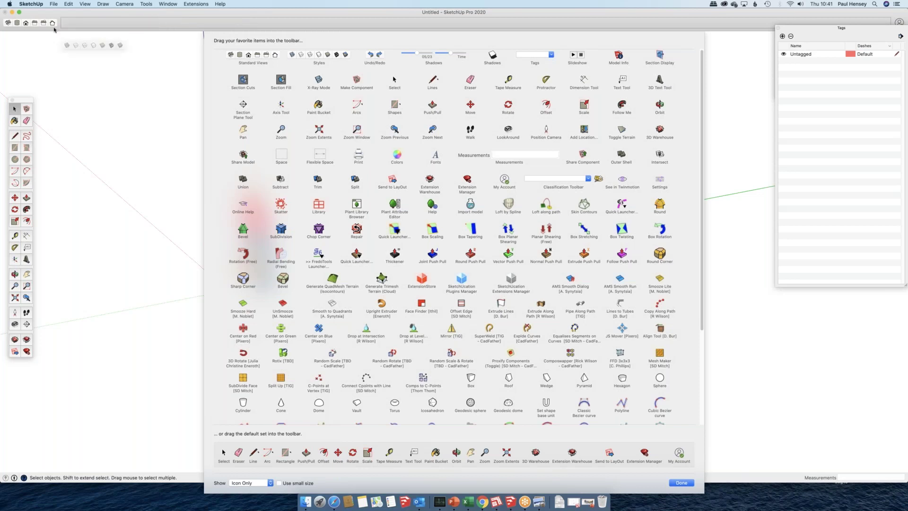
Take Standard Views off the toolbar, then re-add it followed by Styles, Undo/Redo and Shadows.
drag(53, 23, 56, 46)
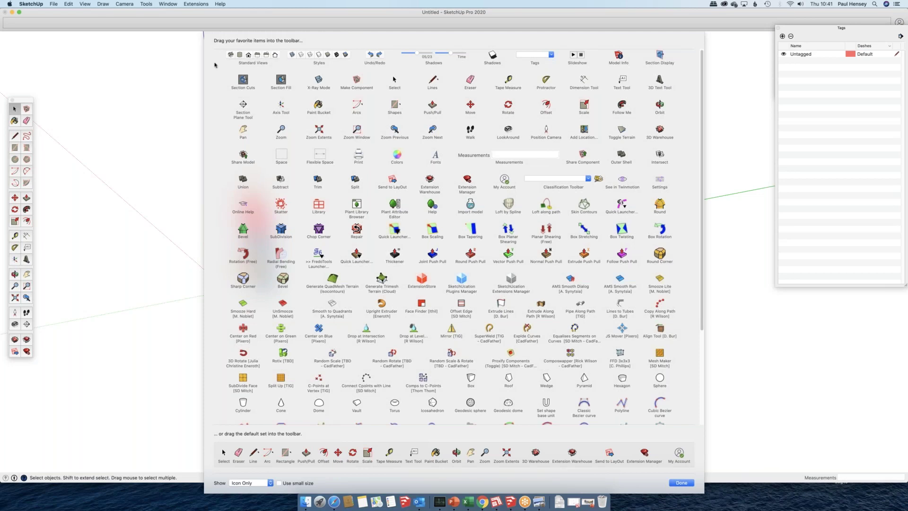
drag(215, 65, 183, 26)
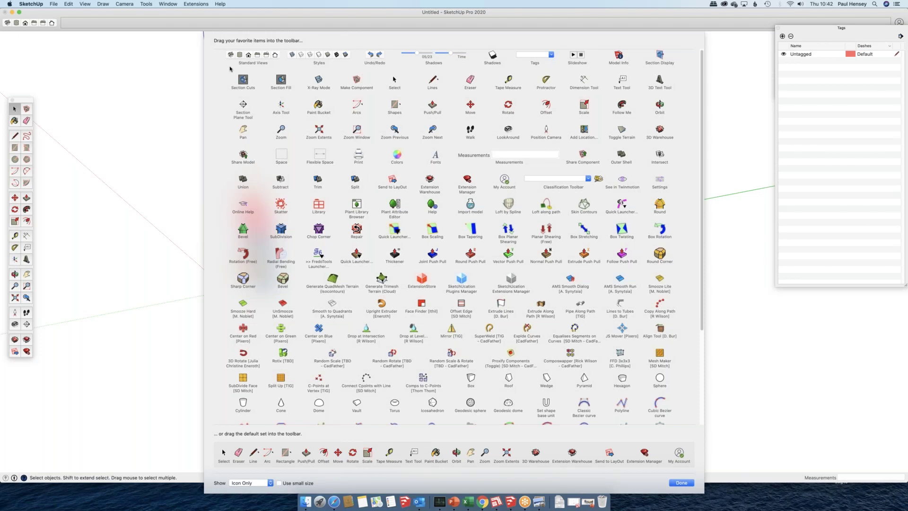
drag(307, 55, 91, 26)
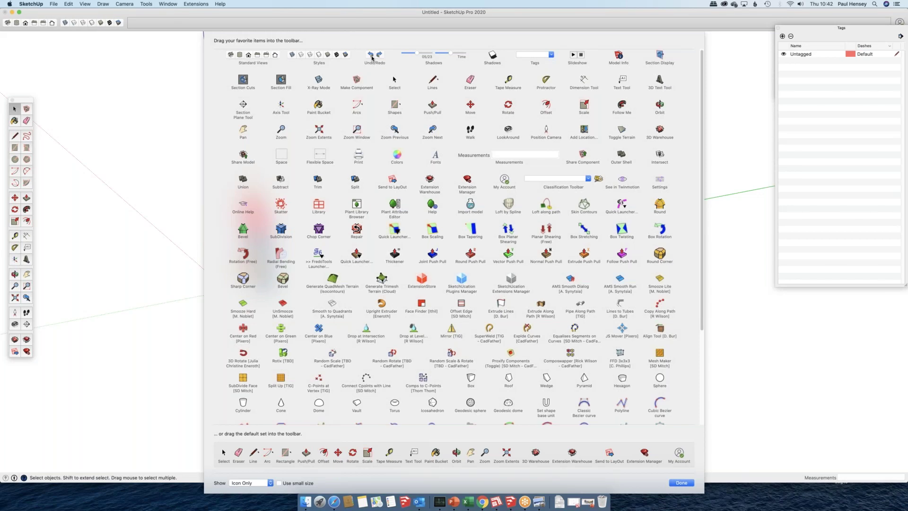
drag(372, 58, 144, 26)
drag(493, 56, 156, 22)
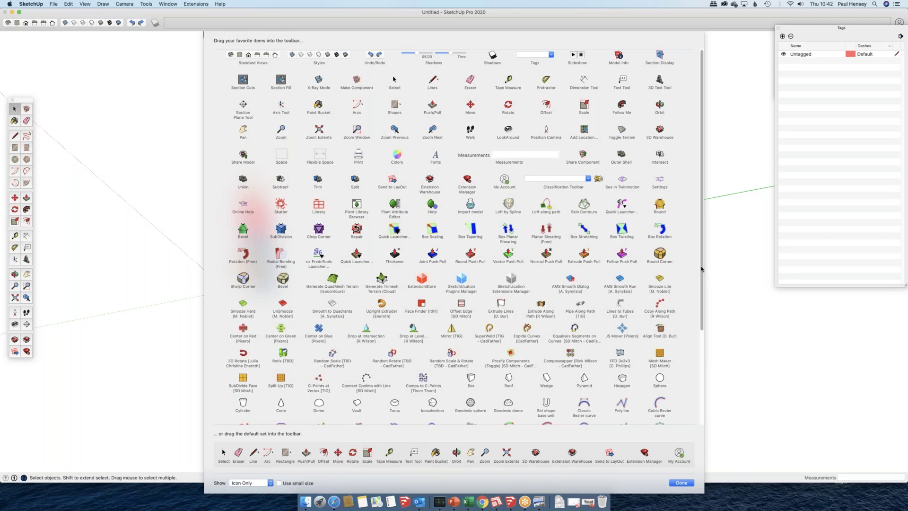
Add From Contours to the end of the toolbar and close the Customize Toolbar dialog.
scroll(702, 269, down, 5)
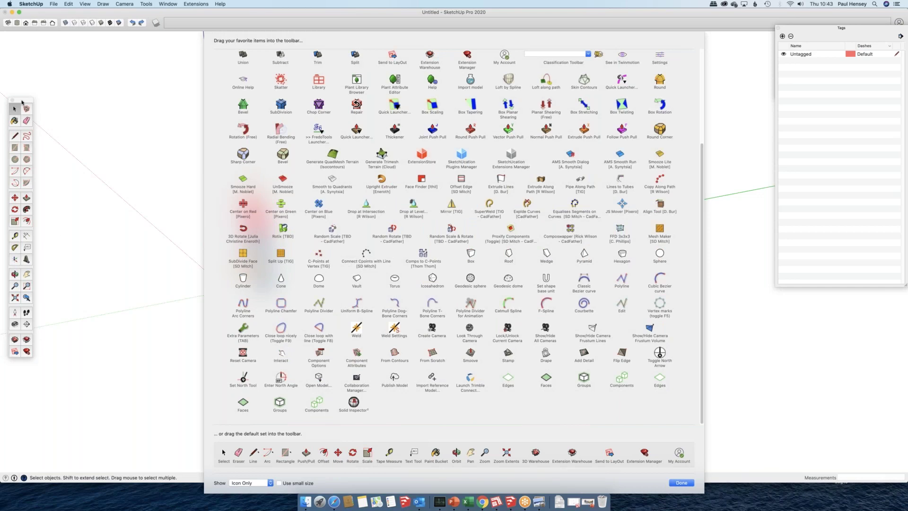
click(22, 101)
scroll(686, 275, up, 5)
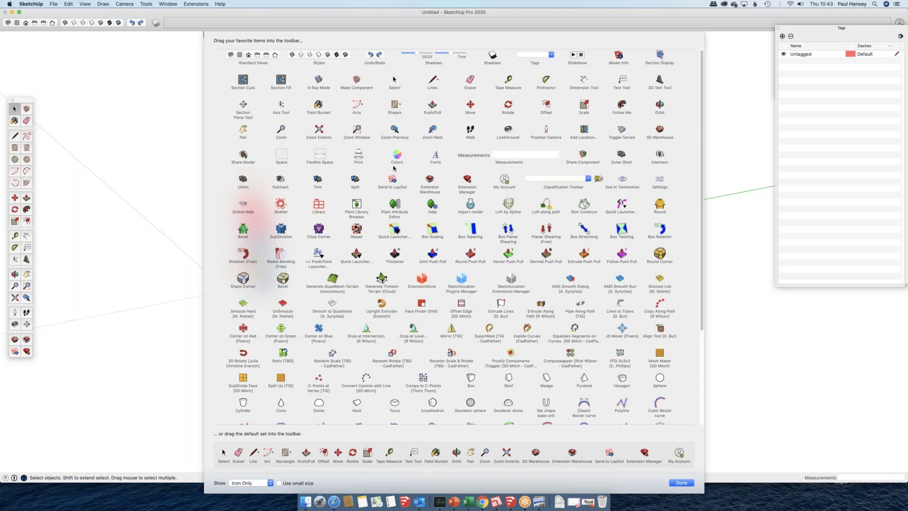
scroll(394, 168, down, 1)
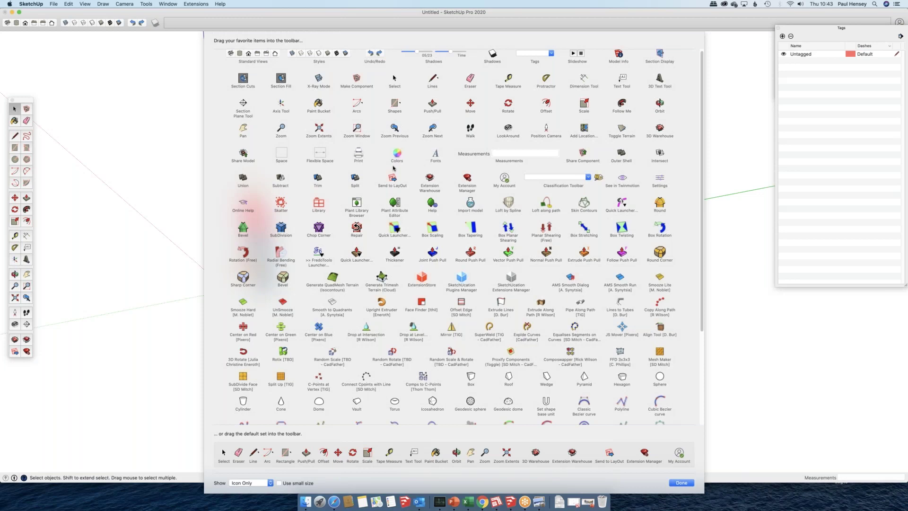
scroll(396, 405, down, 5)
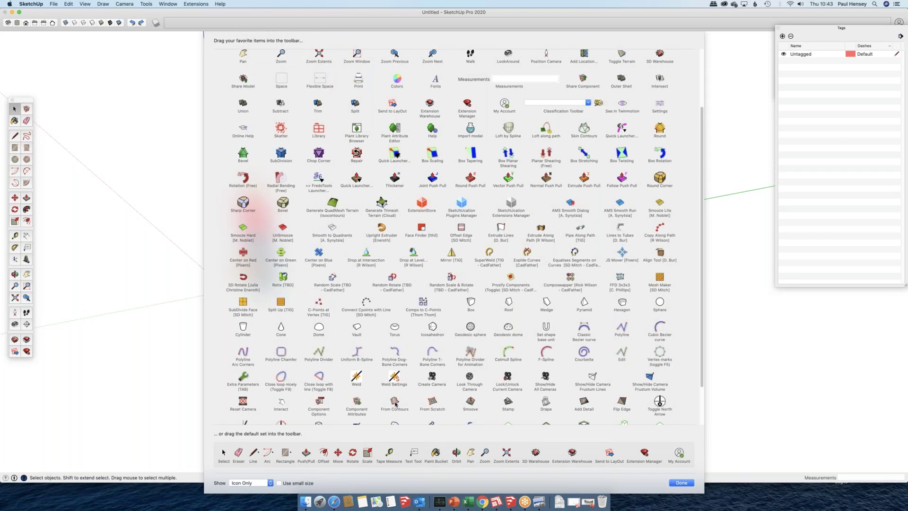
drag(396, 405, 171, 25)
scroll(683, 197, up, 3)
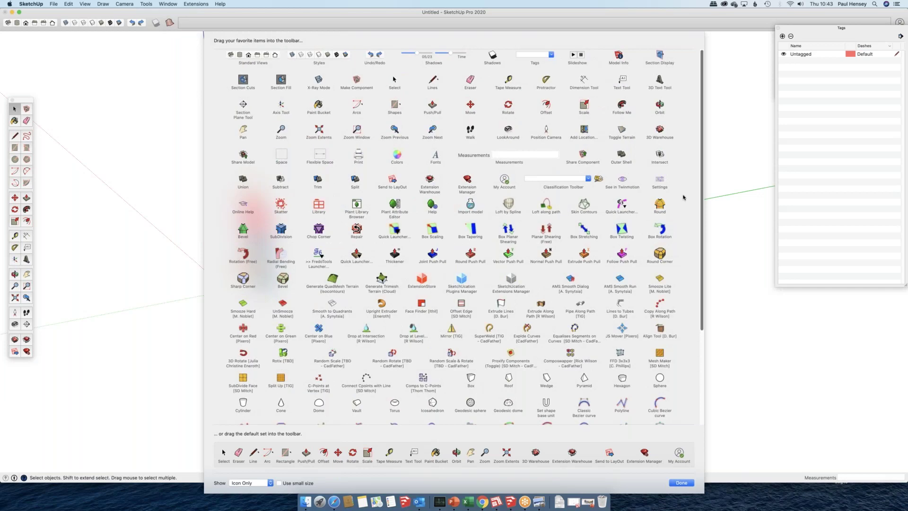
key(Return)
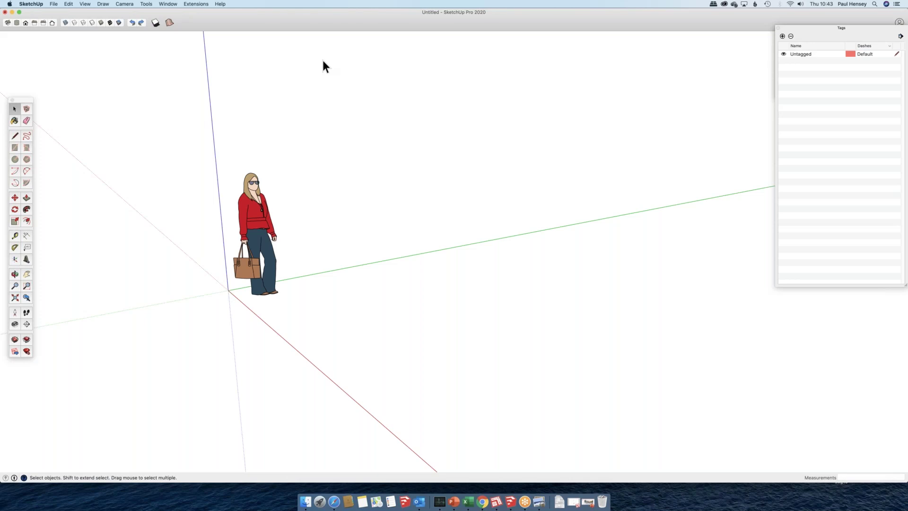
click(86, 4)
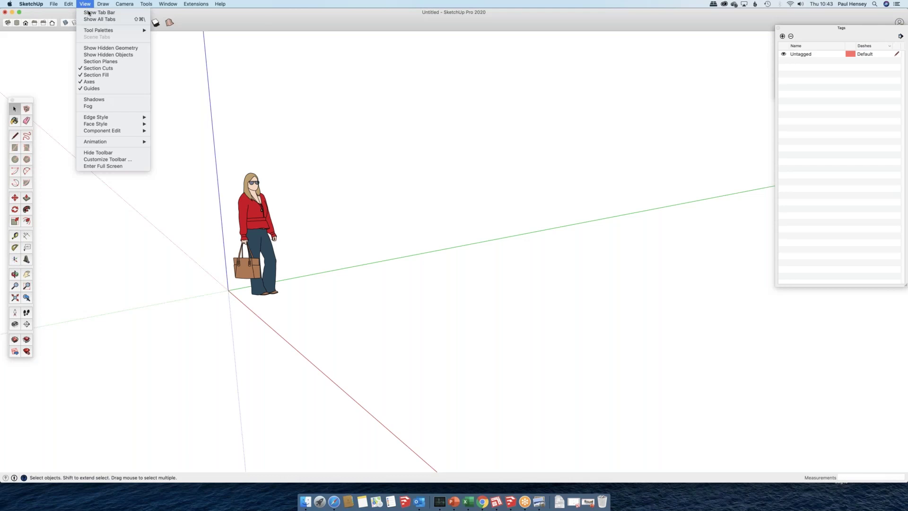
mouse_move(99, 30)
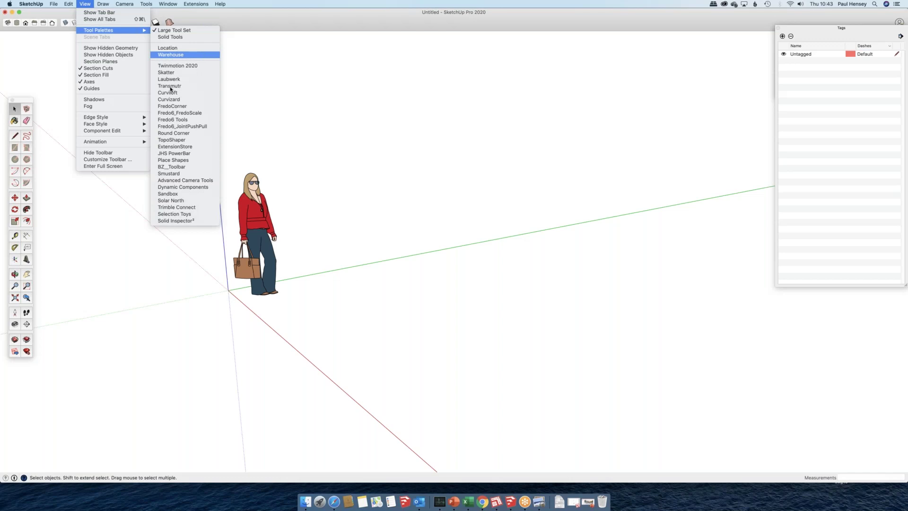
click(168, 55)
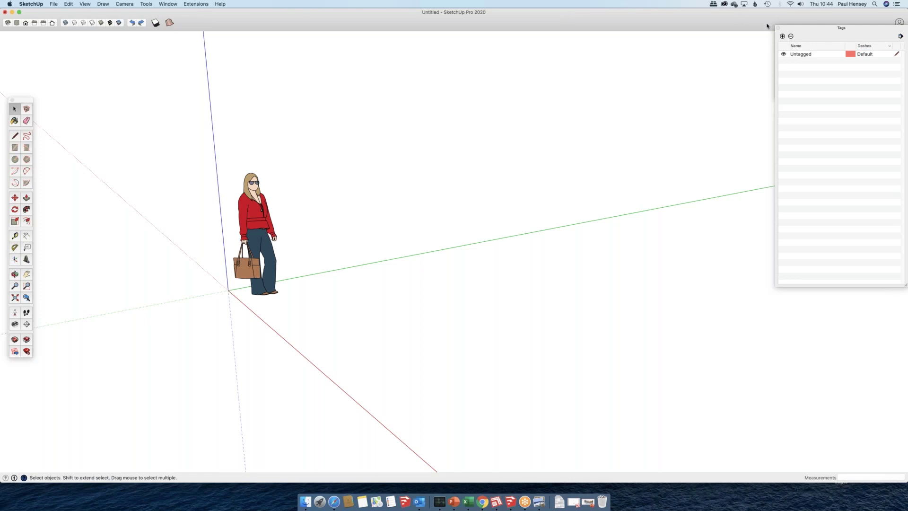
Turn on the Entity Info panel from the Window menu.
key(ctrl+super+f)
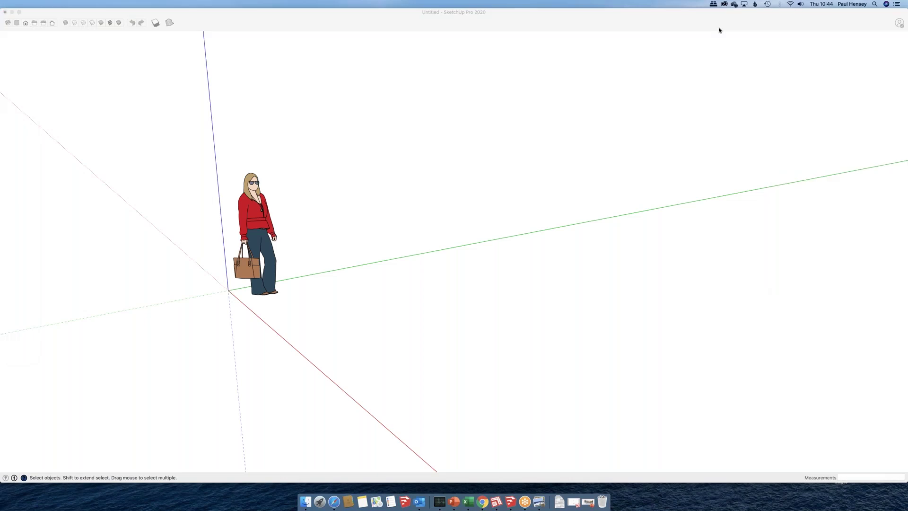
click(862, 56)
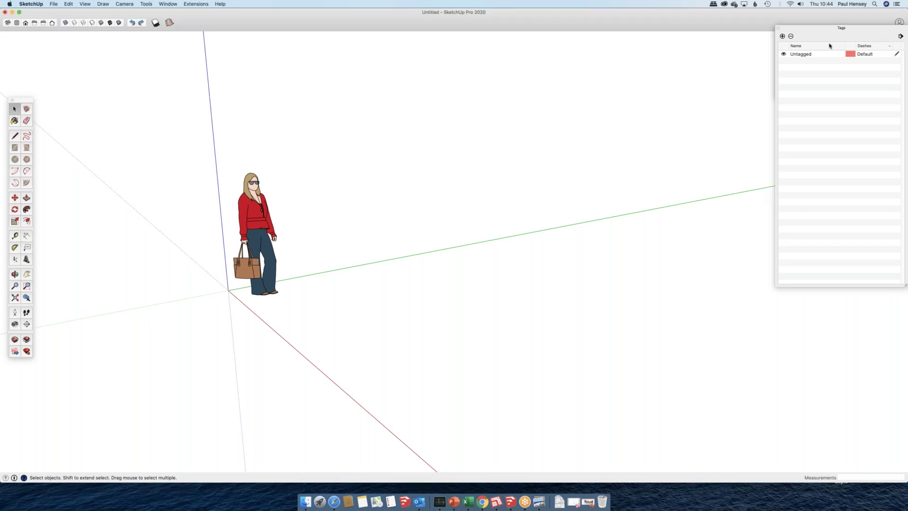
click(168, 4)
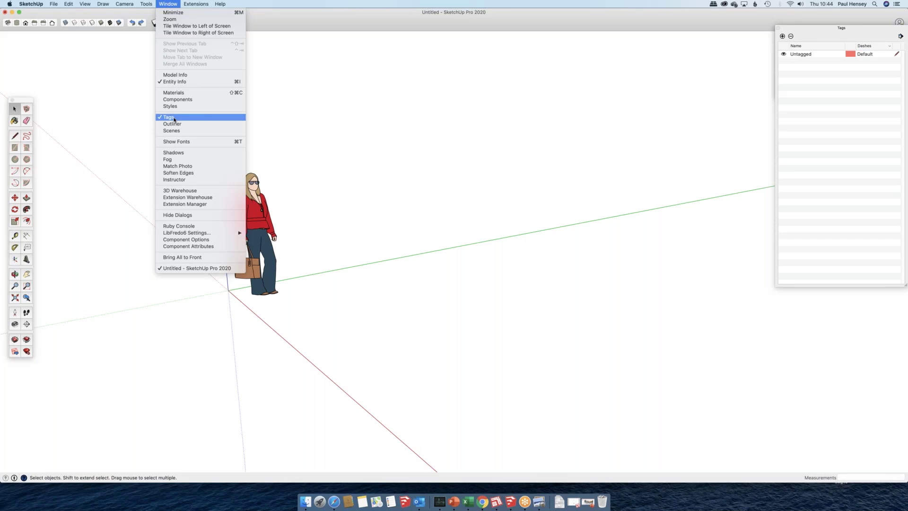
click(175, 84)
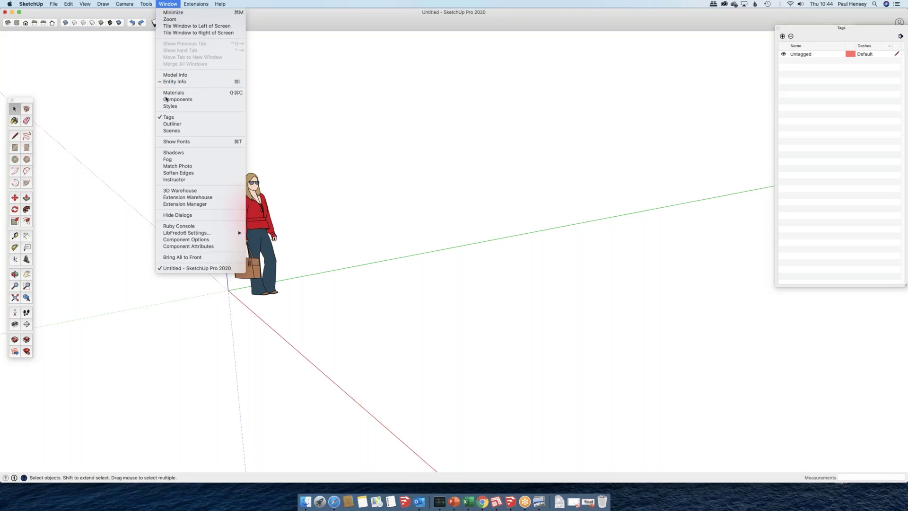
click(176, 19)
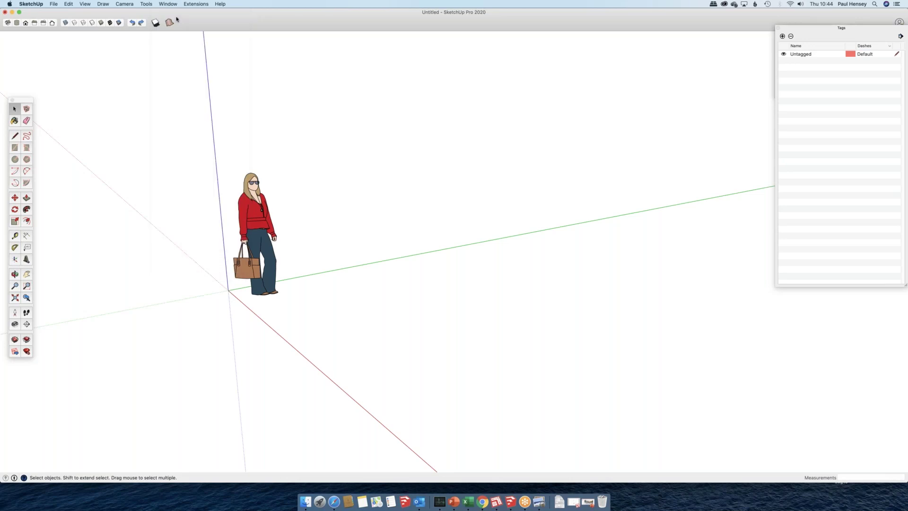
Drag the Tags panel's bottom edge down to make it slightly taller.
click(168, 4)
click(734, 16)
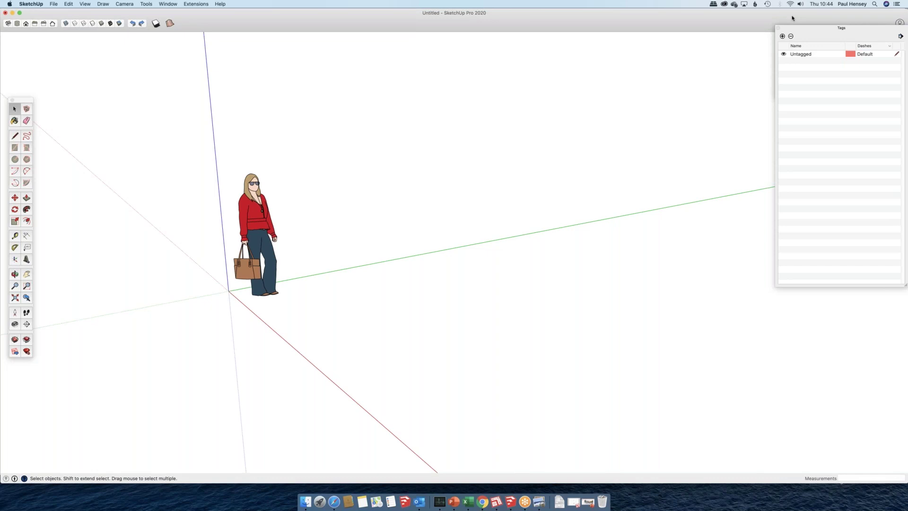
click(901, 77)
drag(904, 286, 903, 297)
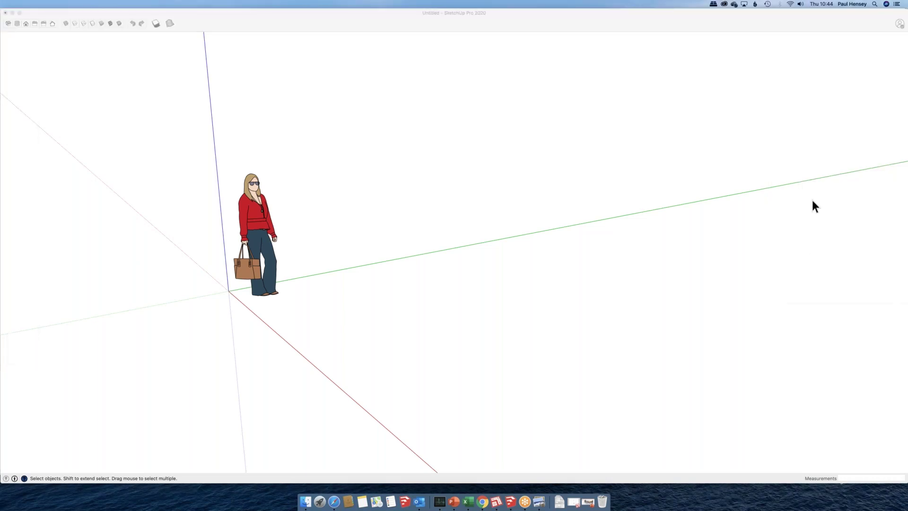
Return focus to SketchUp so Entity Info appears stacked above the Tags panel.
click(813, 206)
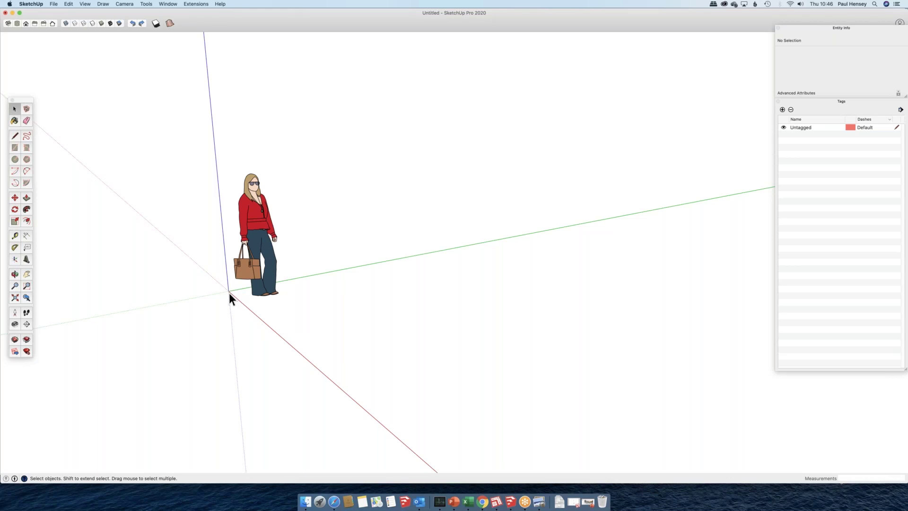
Choose File > Add Location to bring up the satellite map of London.
click(54, 4)
mouse_move(78, 102)
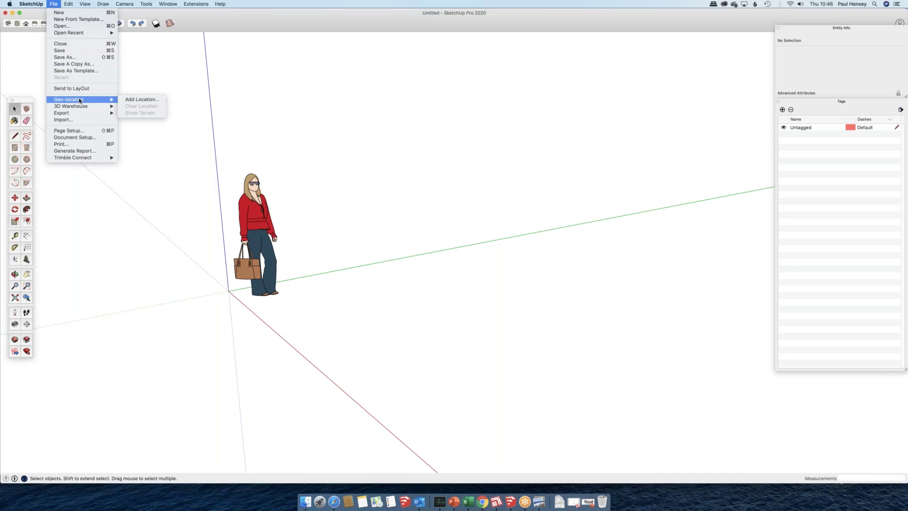
click(136, 100)
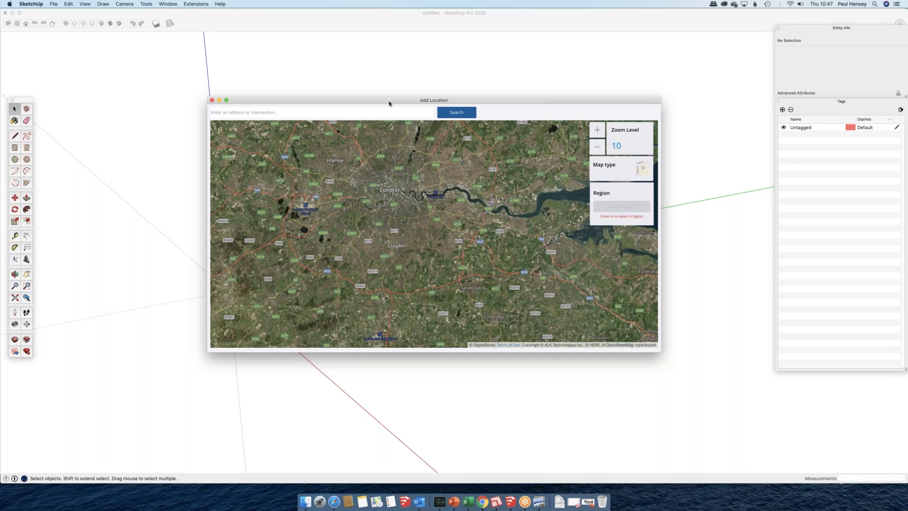
Move the Add Location window aside and search the map for the site's postcode.
drag(389, 103, 460, 58)
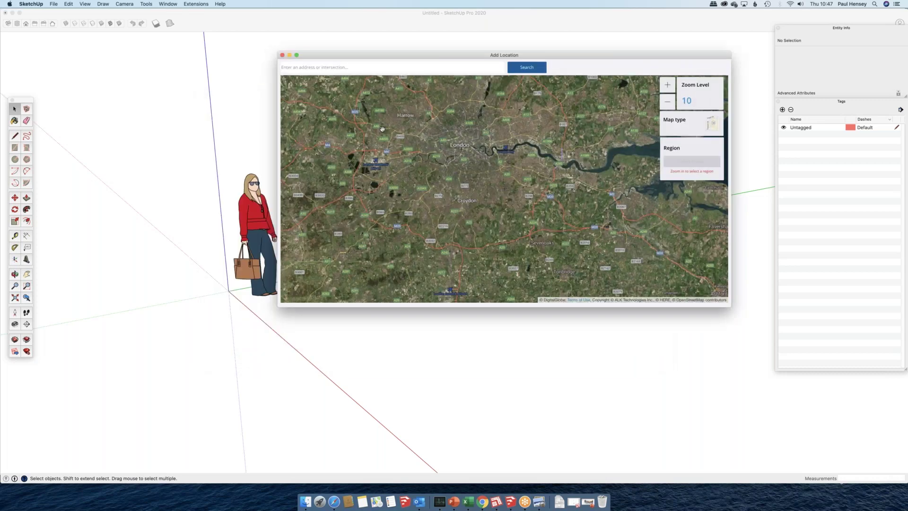
click(349, 68)
text(m)
key(BackSpace)
text(l)
text(u29)
text(9es)
key(Return)
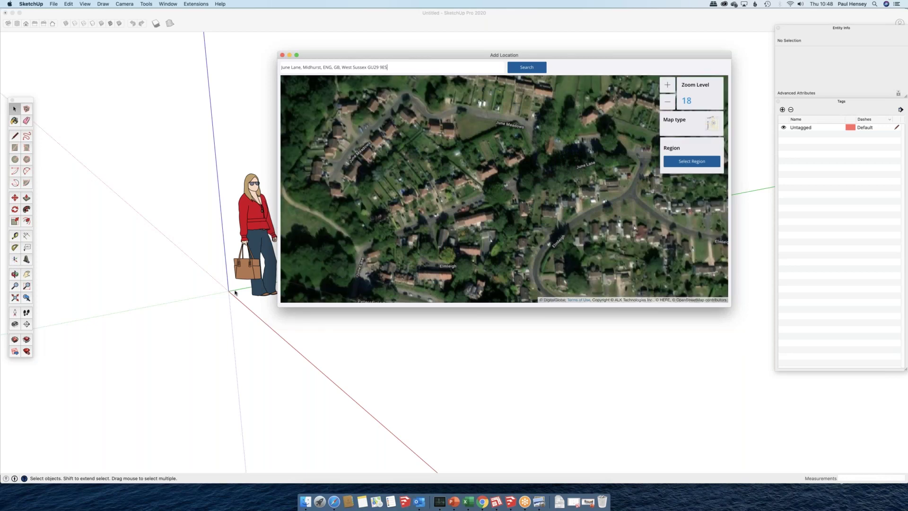
Pan the satellite map to centre the chosen farm field.
drag(516, 186, 453, 284)
drag(533, 176, 562, 288)
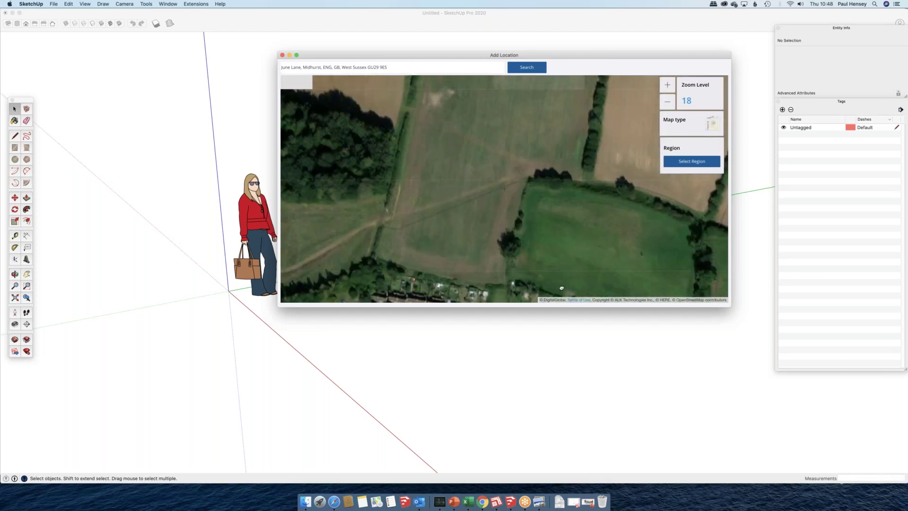
drag(539, 171, 567, 229)
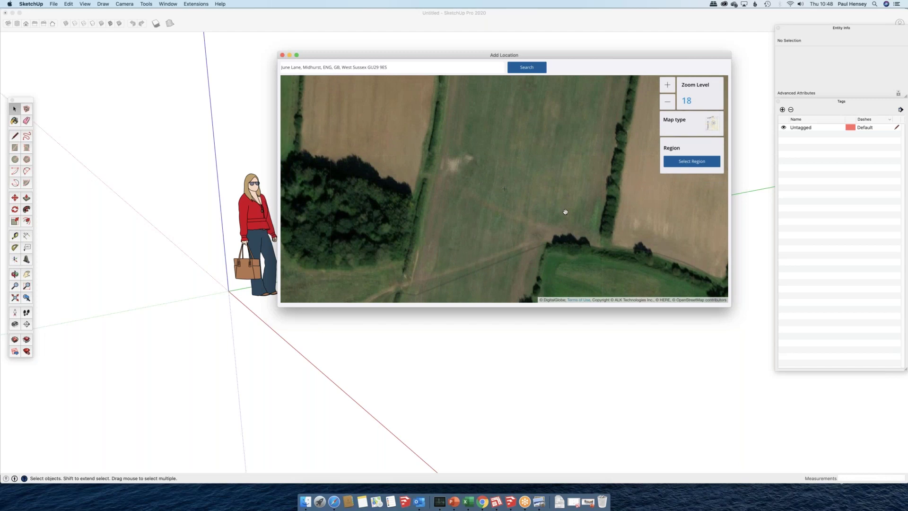
drag(565, 215, 557, 227)
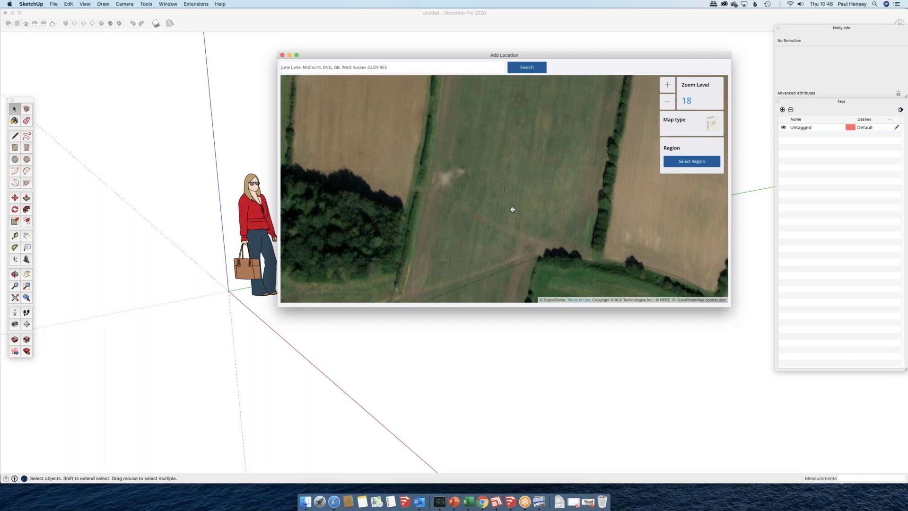
Mark a square region around the central field and import it as snapshot and terrain.
click(691, 162)
drag(303, 99, 425, 107)
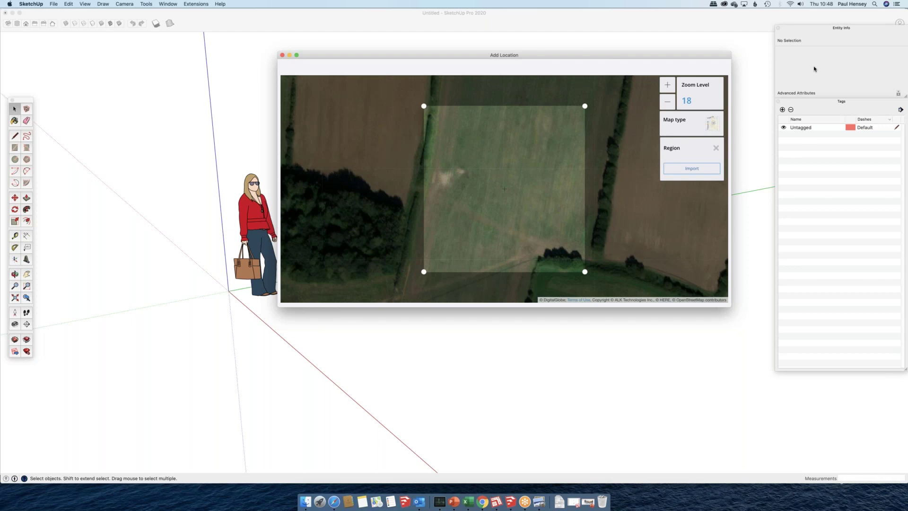
click(695, 169)
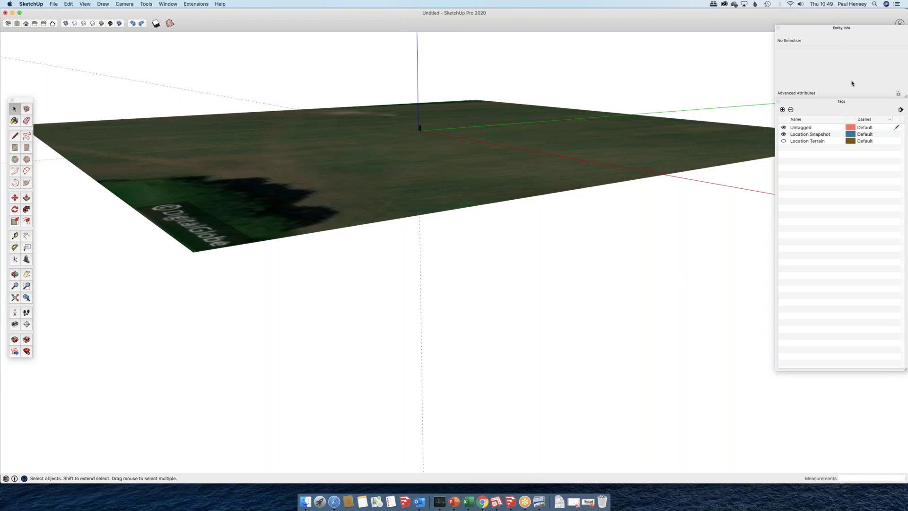
key(super+Tab)
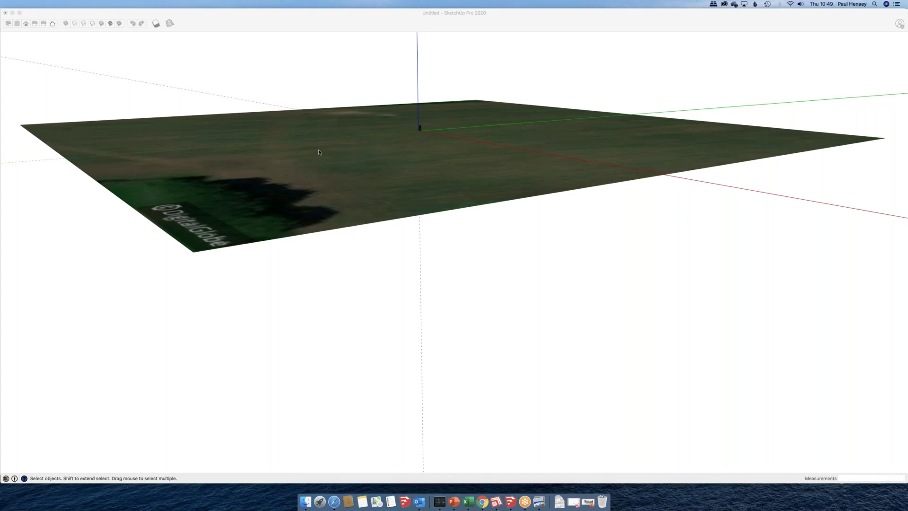
Orbit to a near top-down view squared up over the imported field.
middle_drag(319, 152, 377, 198)
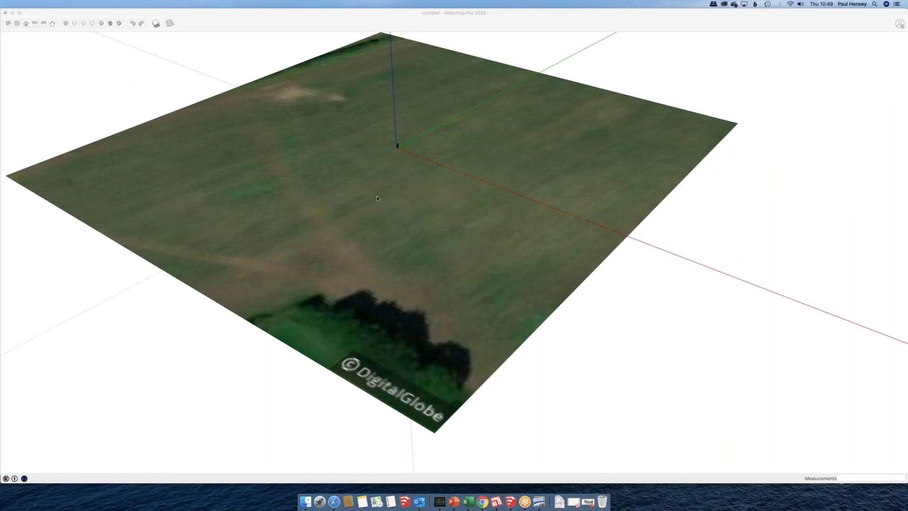
middle_drag(377, 198, 361, 195)
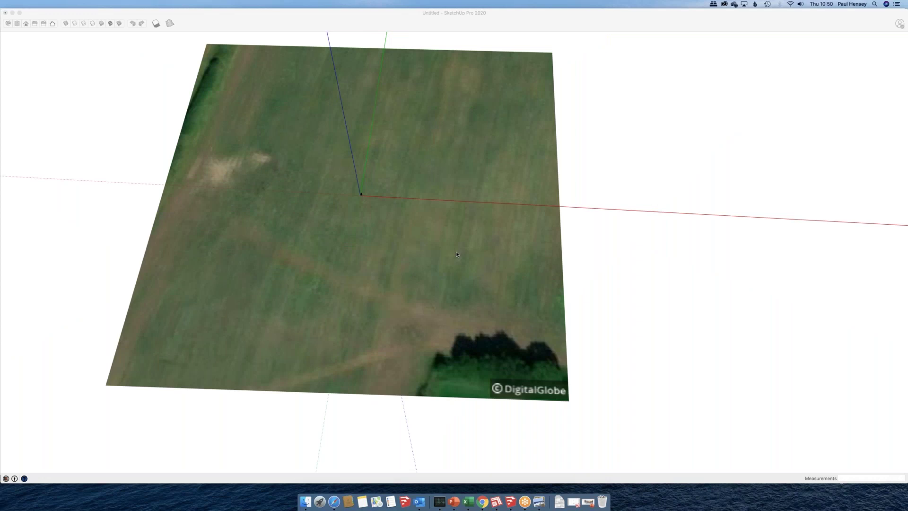
middle_drag(457, 254, 396, 205)
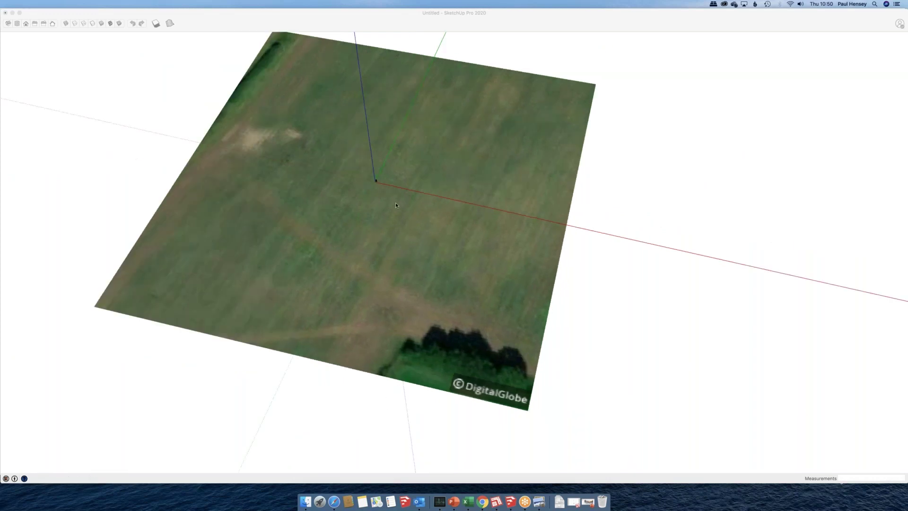
click(489, 135)
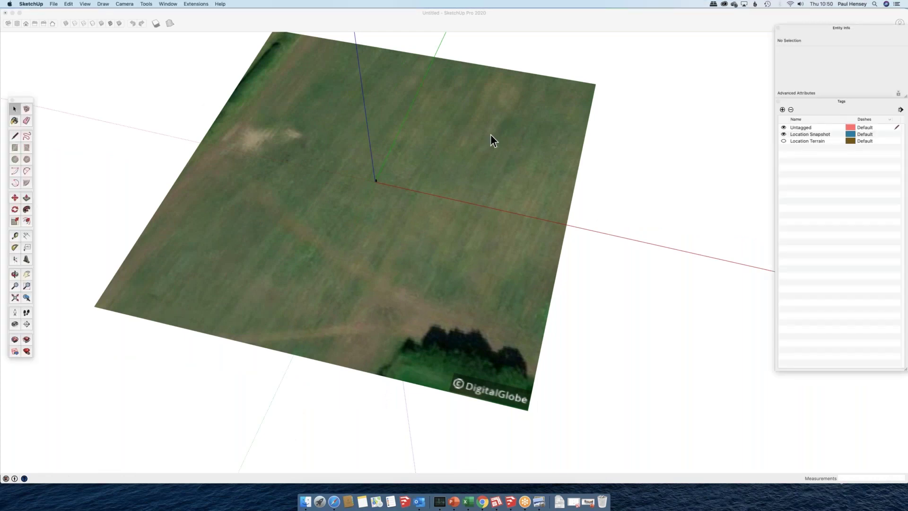
Pick the Location Snapshot tag and select the aerial image group.
click(490, 134)
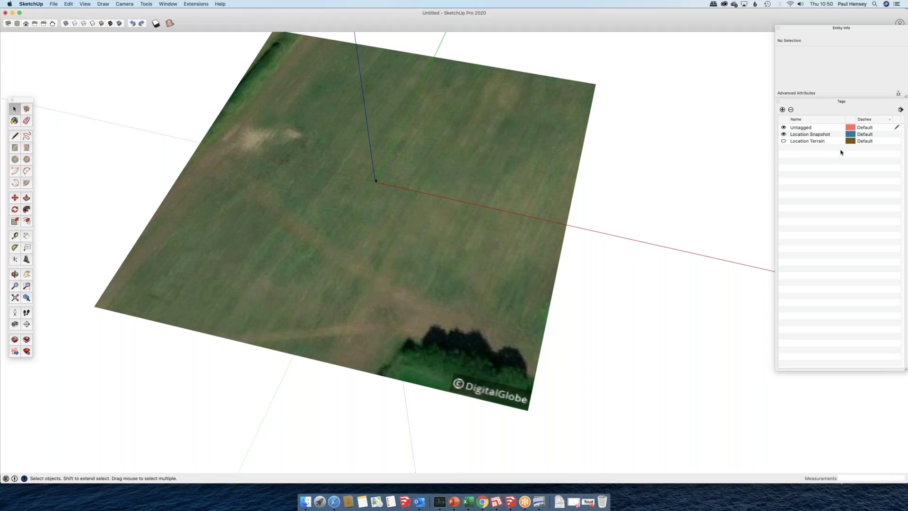
click(814, 136)
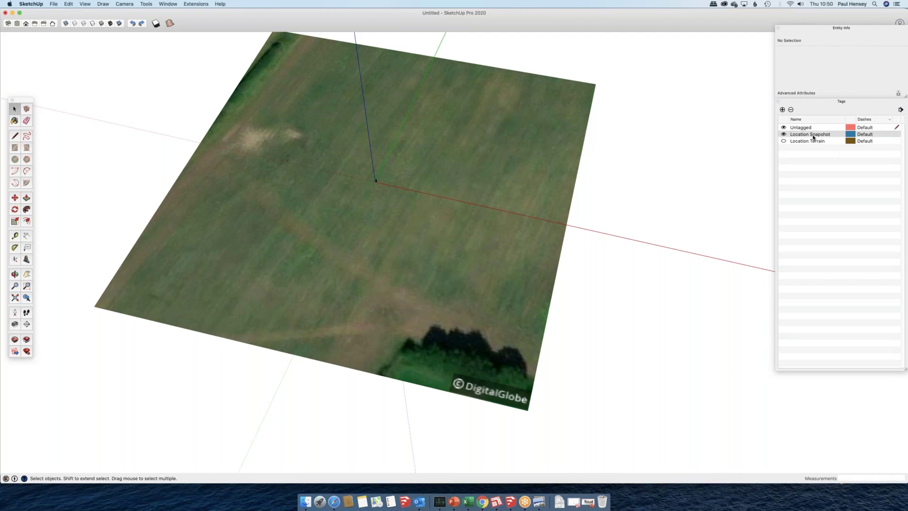
click(550, 117)
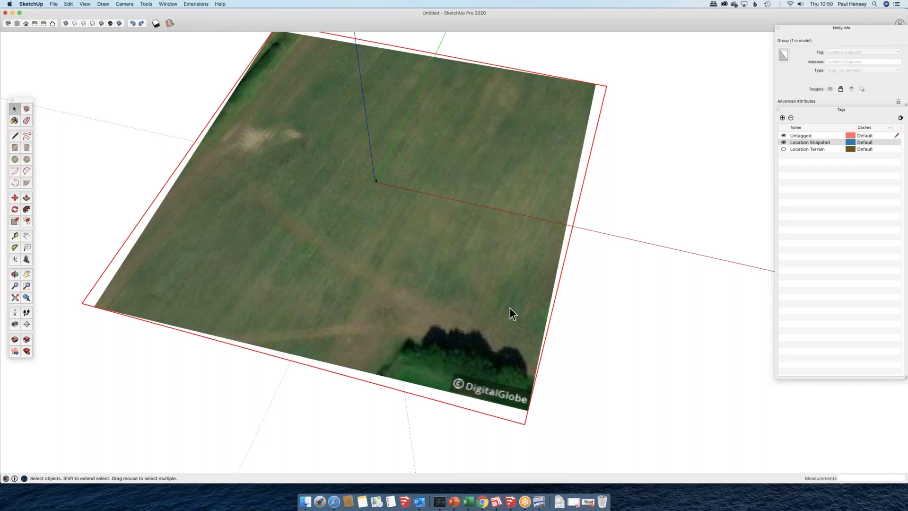
Unlock and delete the snapshot group, remove the Location Snapshot tag, and show Location Terrain.
right_click(493, 114)
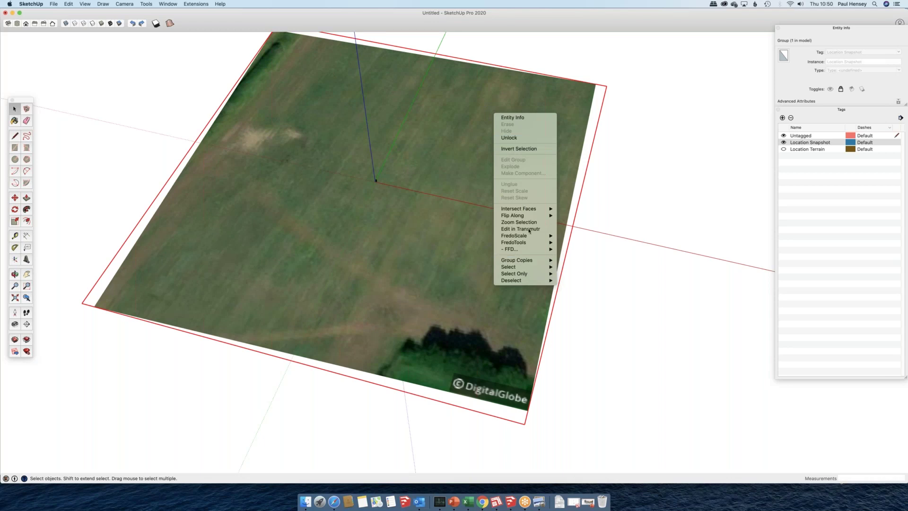
click(509, 139)
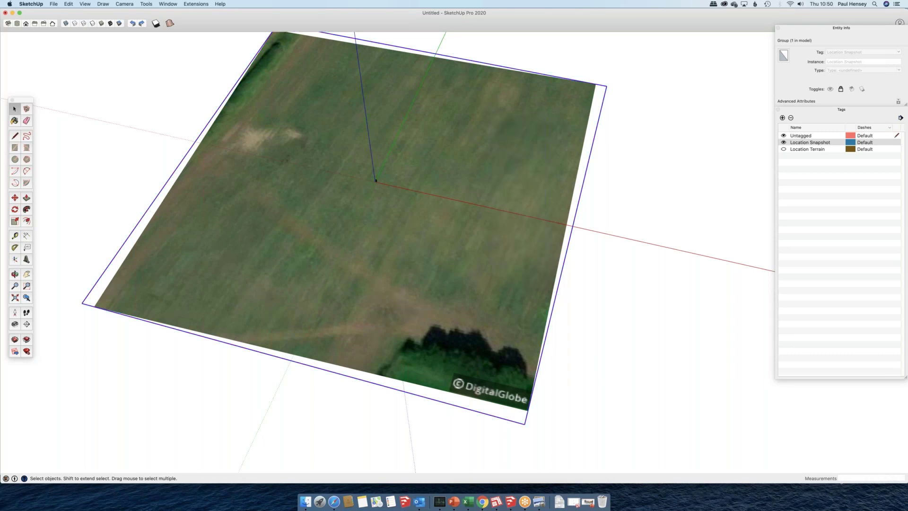
key(Delete)
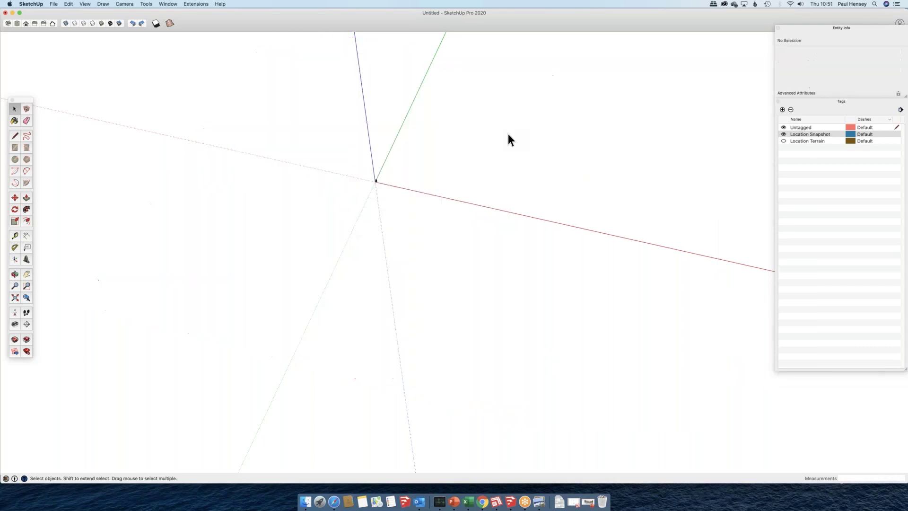
click(791, 110)
click(784, 135)
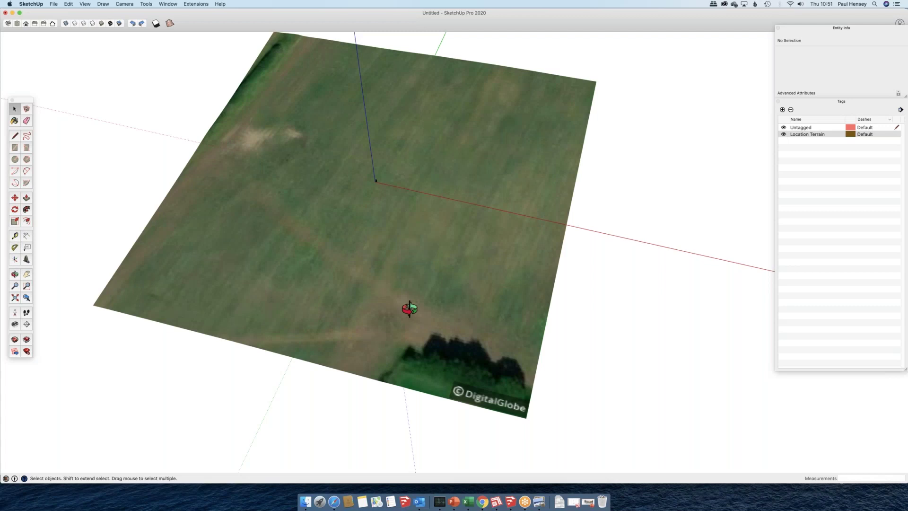
Unlock the imported terrain group and delete the Location Terrain tag along with its terrain.
key(o)
drag(437, 254, 334, 103)
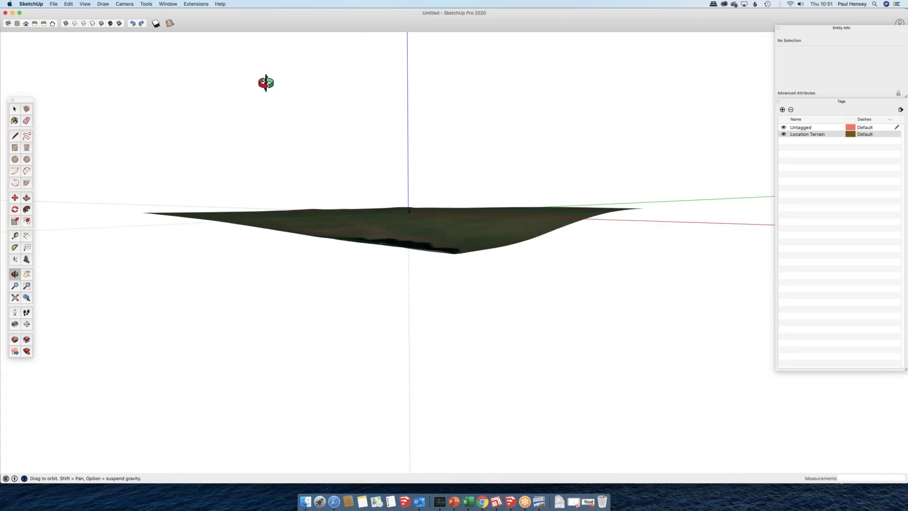
drag(266, 83, 270, 198)
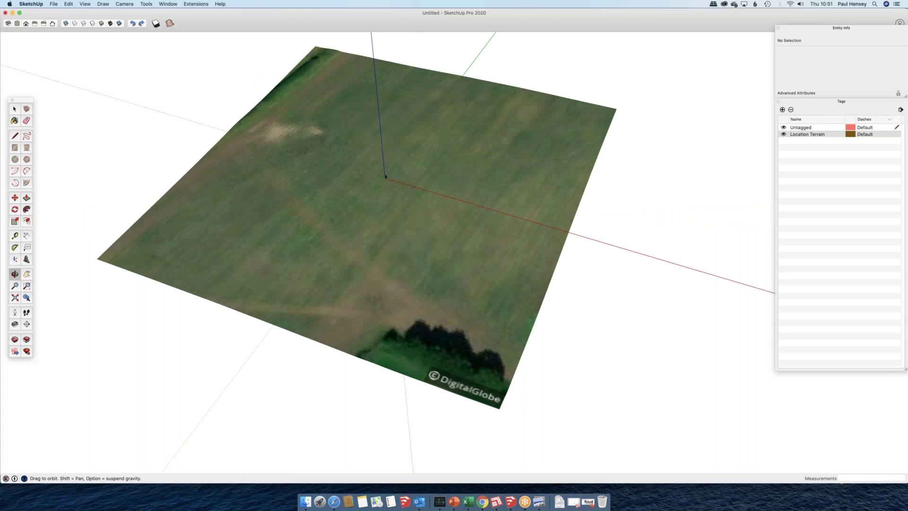
key(space)
right_click(448, 142)
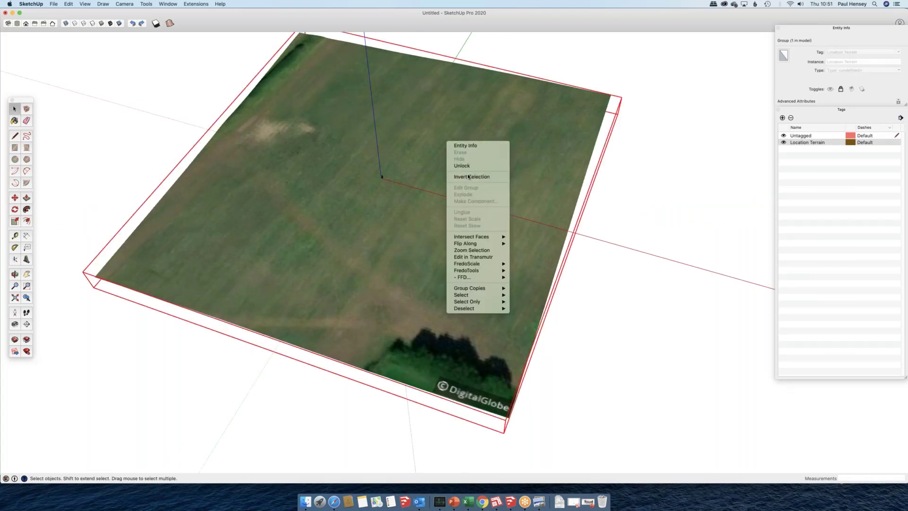
click(463, 166)
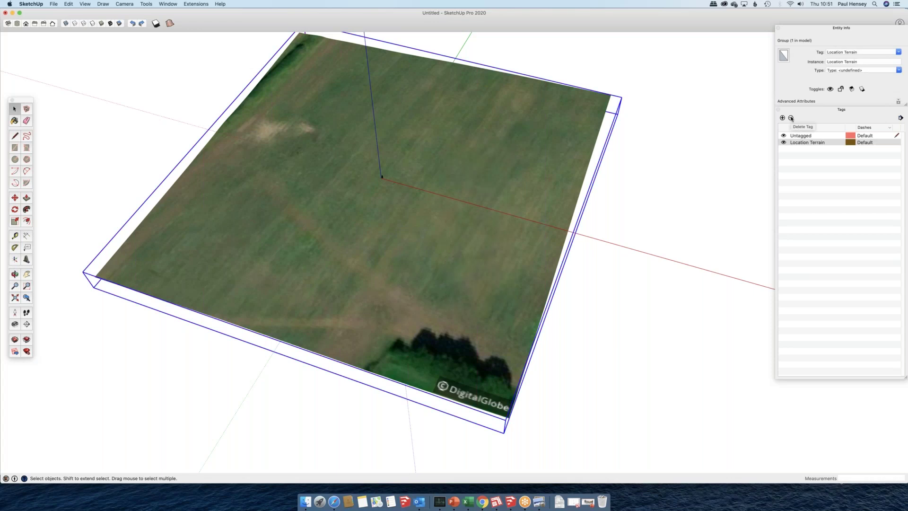
click(792, 118)
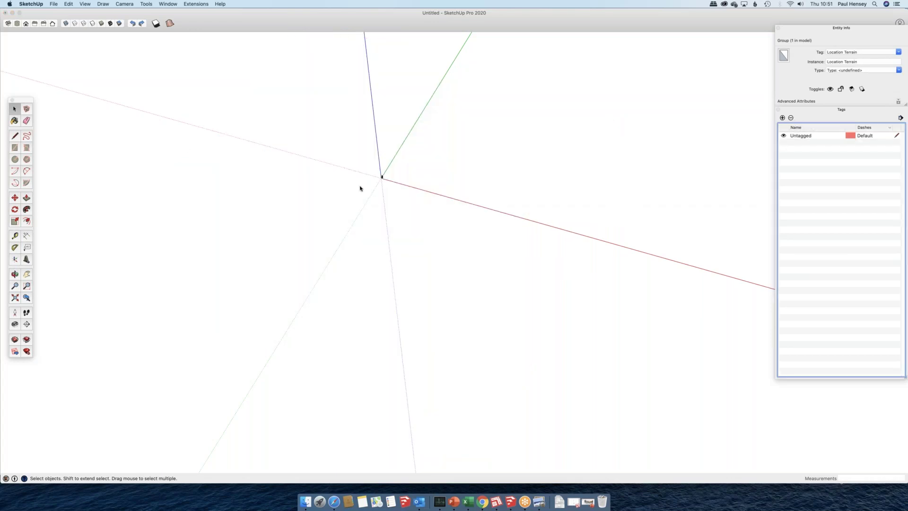
key(shift+z)
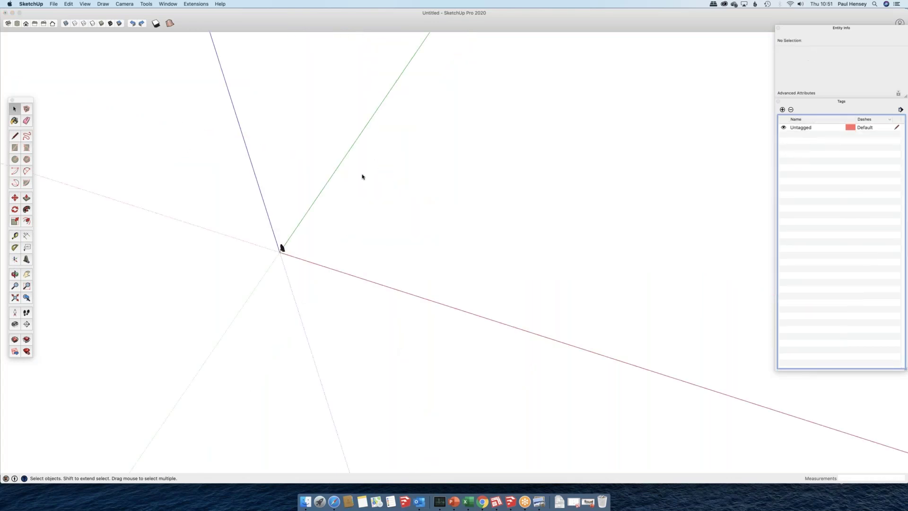
Orbit around the origin to frame the standing scale figure in the empty model.
middle_drag(362, 176, 219, 284)
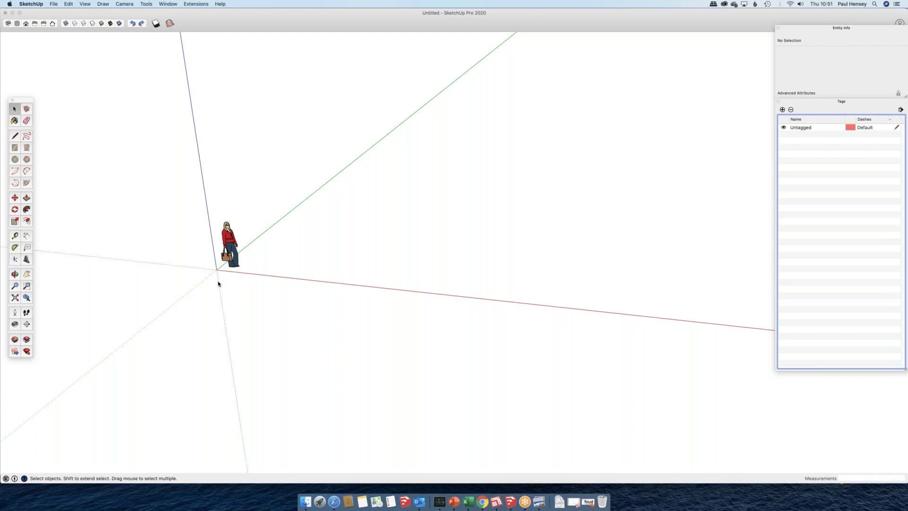
middle_drag(218, 283, 339, 224)
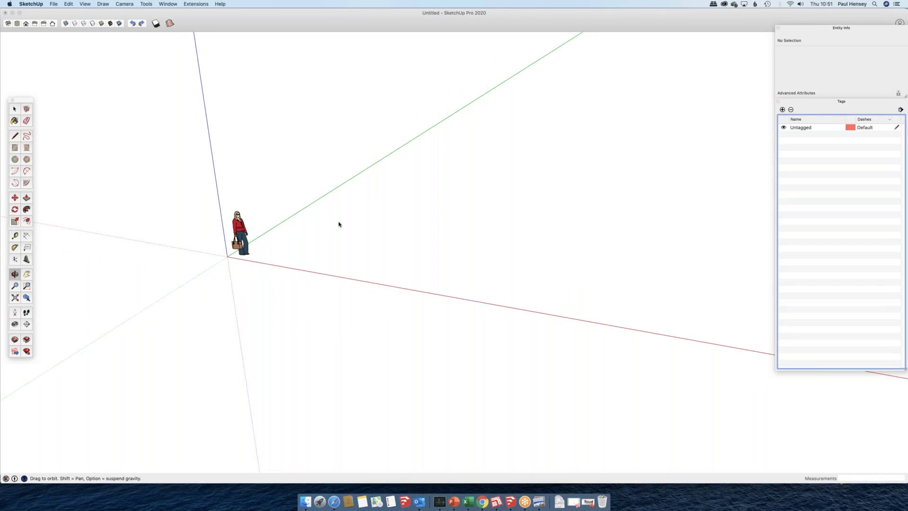
key(space)
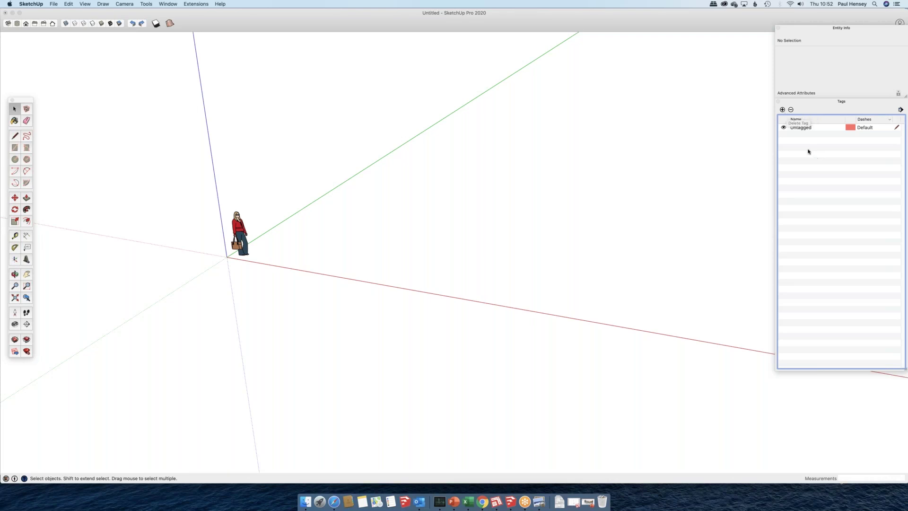
Add a new tag named Trees.
click(783, 110)
text(Trees)
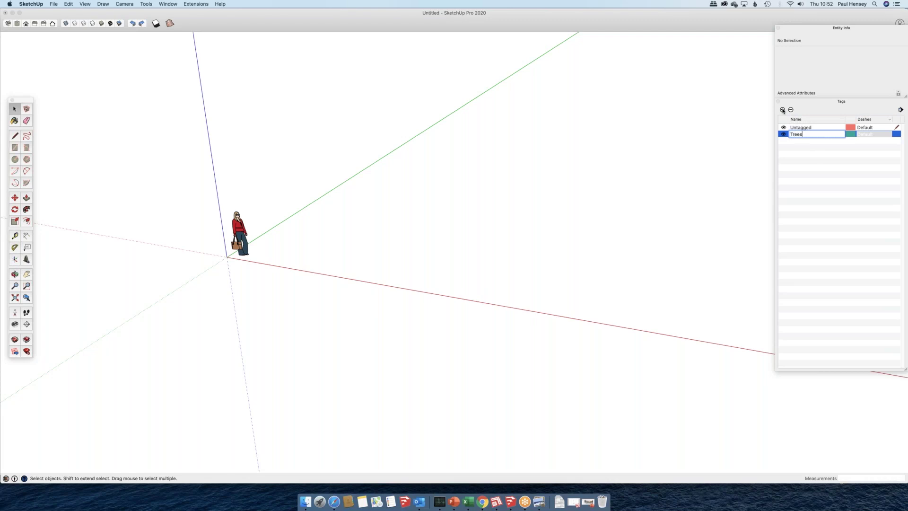
key(Return)
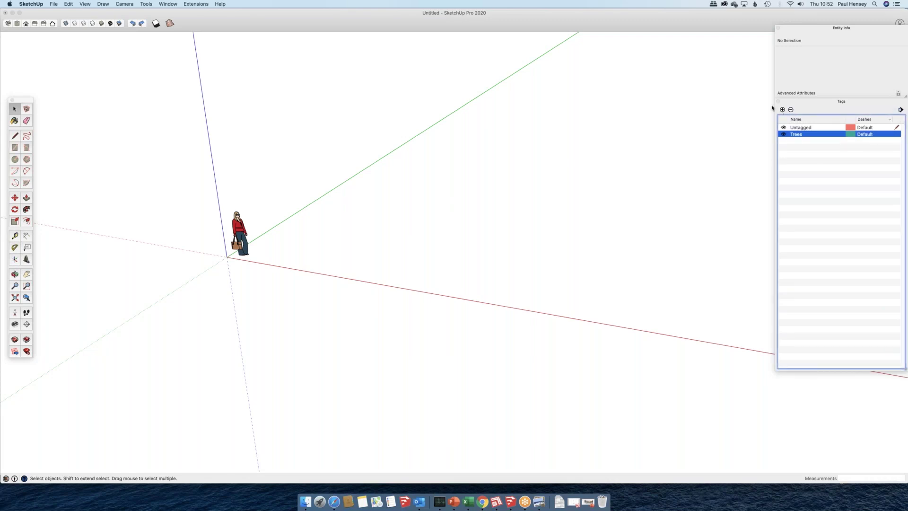
Add a Furniture tag, leaving an extra default Tag1 in the list.
click(783, 109)
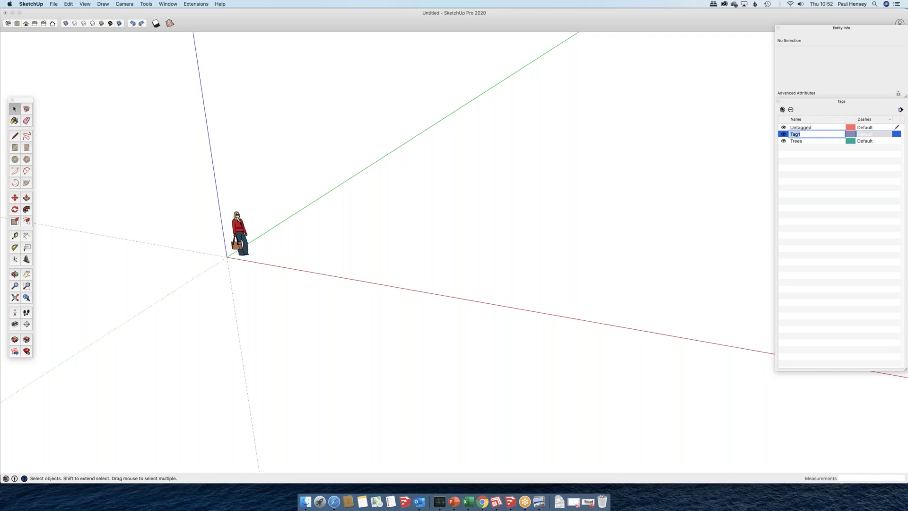
text(Furniture)
click(782, 110)
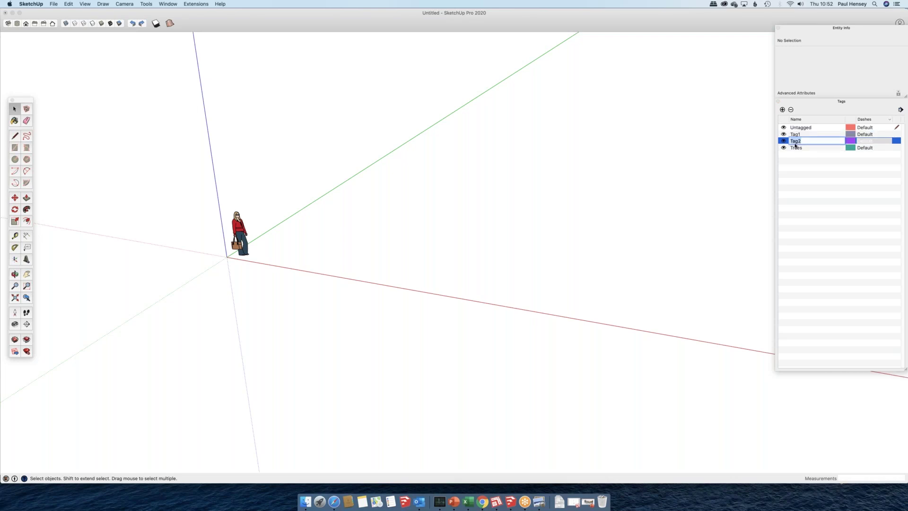
key(BackSpace)
text(Furniture)
key(Return)
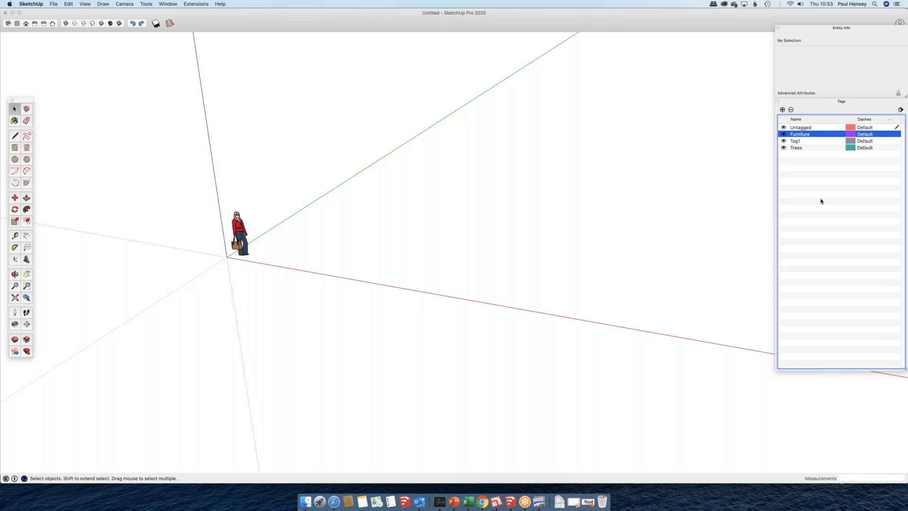
Prefix the Trees and Furniture tags with 'GZ-' to make GZ-Trees and GZ-Furniture.
click(797, 149)
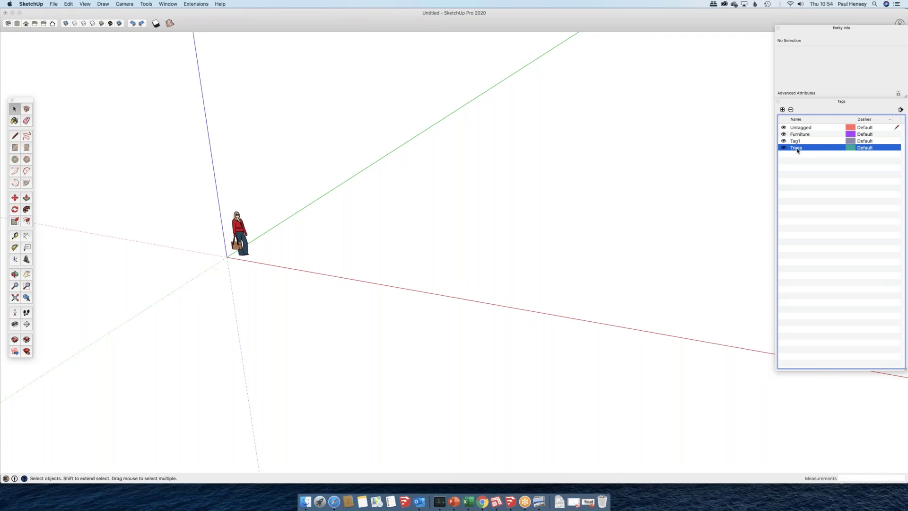
double_click(795, 149)
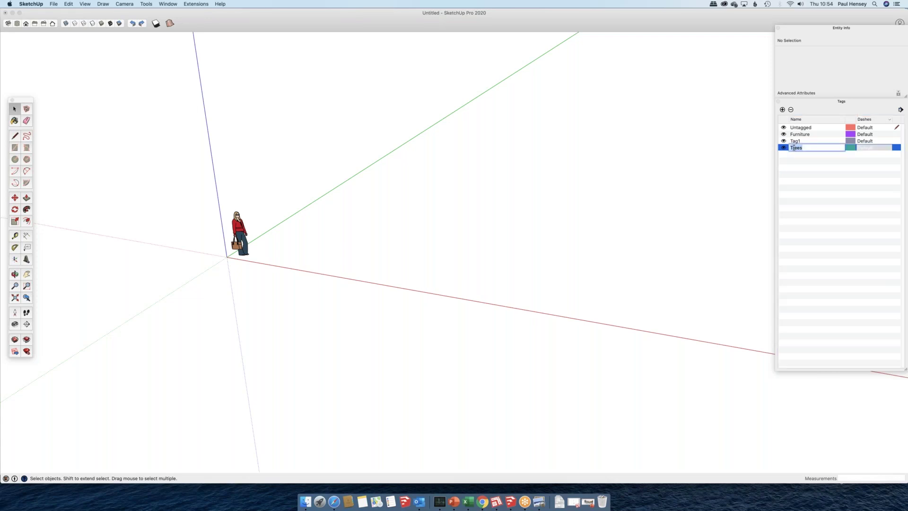
click(791, 148)
text(GZ-)
click(813, 176)
click(799, 136)
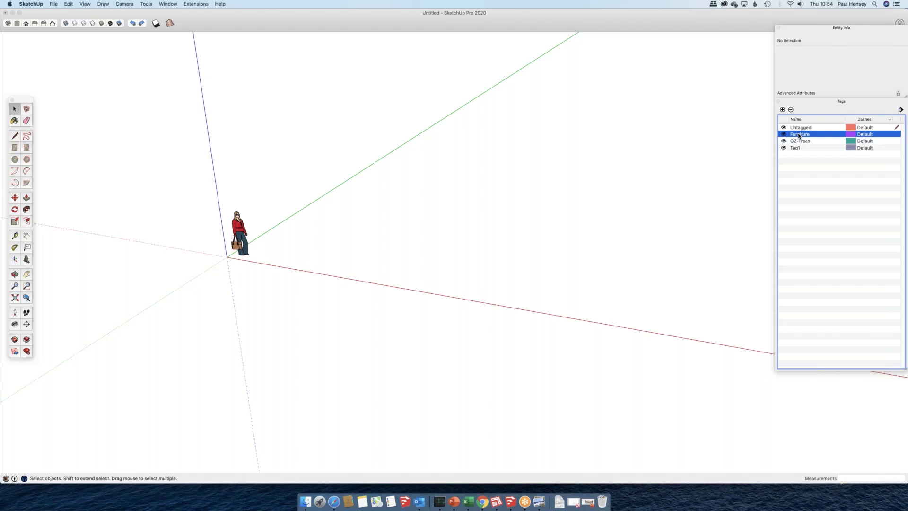
click(792, 134)
text(GZ)
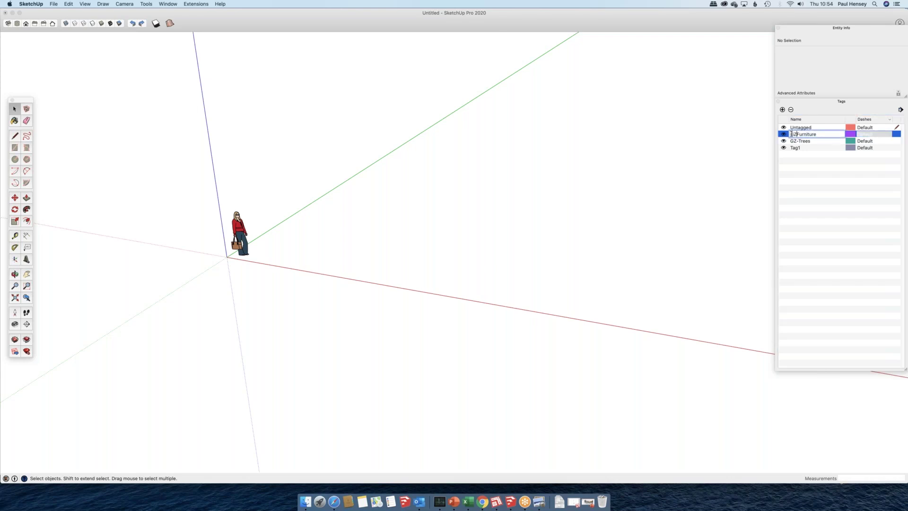
text(-)
Rename Tag1 to GZ-vehicles.
click(796, 148)
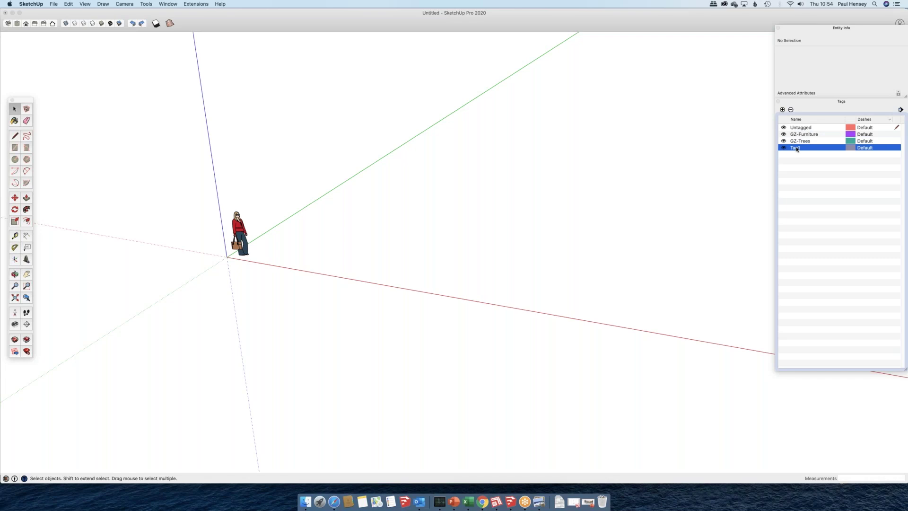
double_click(796, 148)
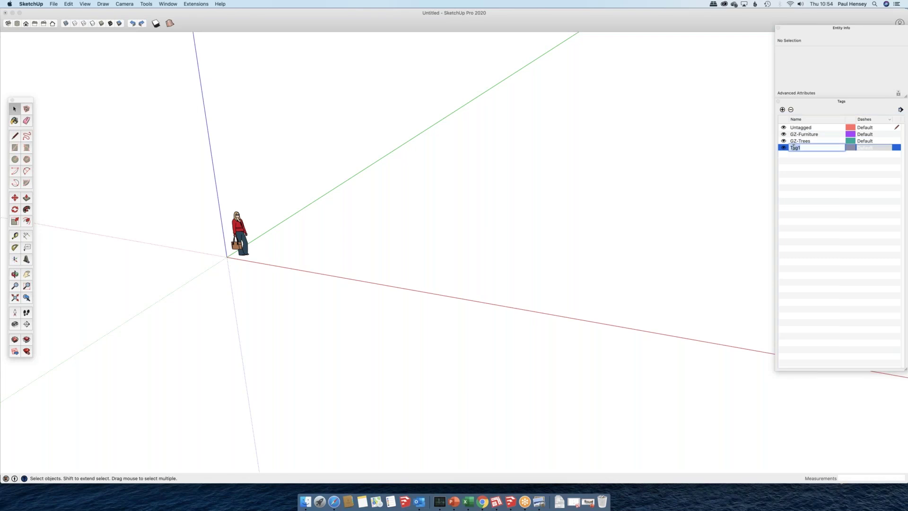
text(GZ-vehicles)
key(Return)
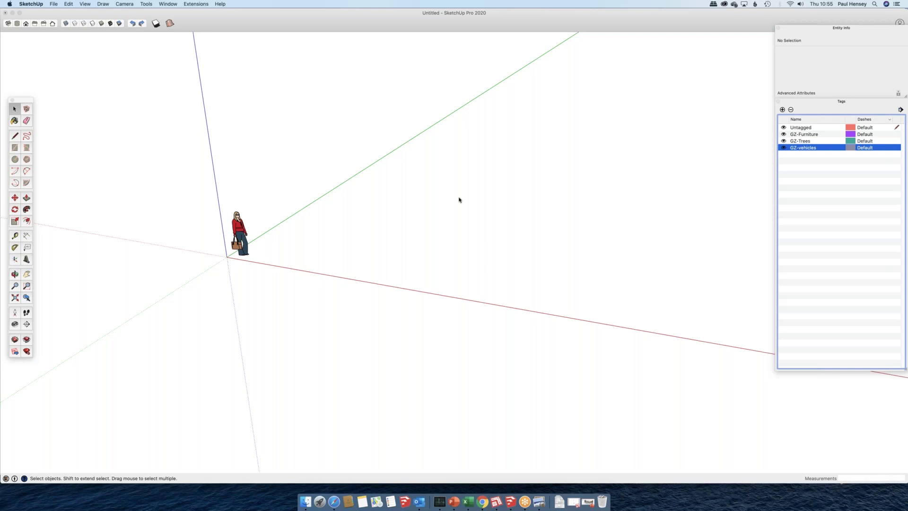
click(358, 150)
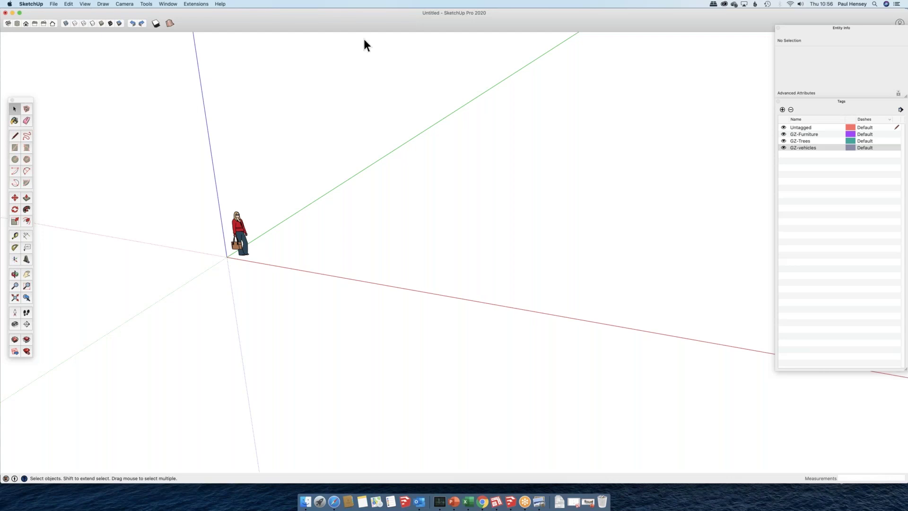
Add a new scene to the model from View > Animation, creating it with a new style.
click(86, 5)
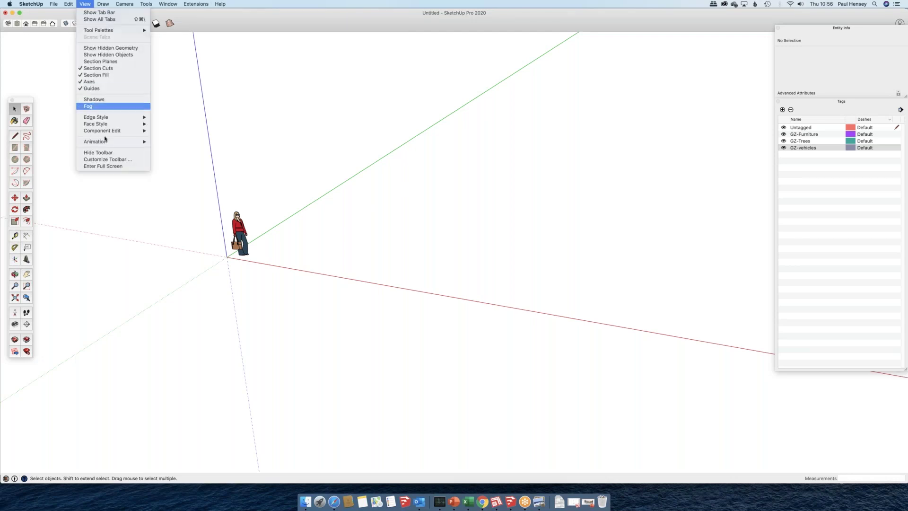
mouse_move(128, 141)
click(170, 142)
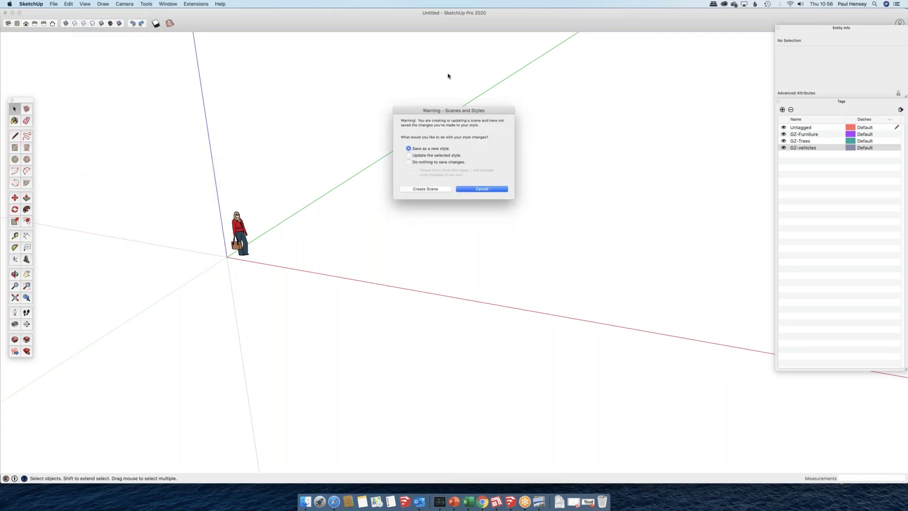
click(430, 189)
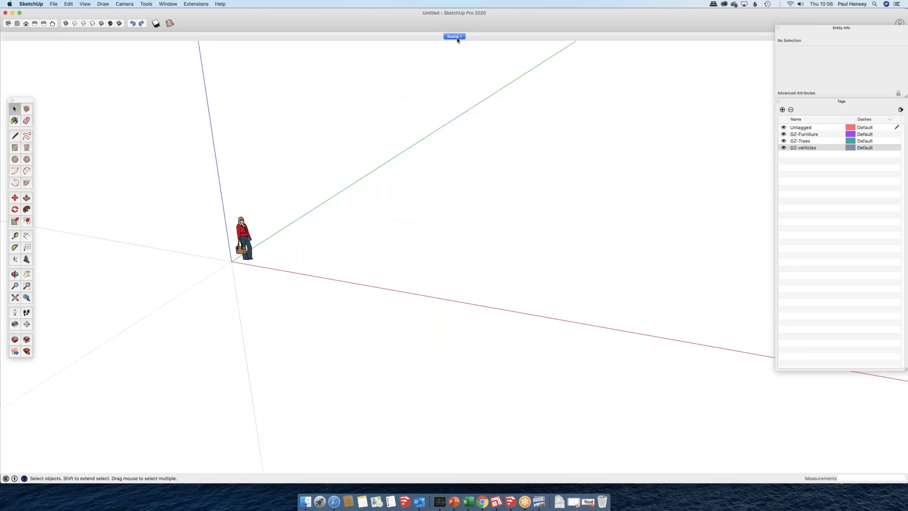
Rename Scene 1 to 'Working scene'.
right_click(457, 41)
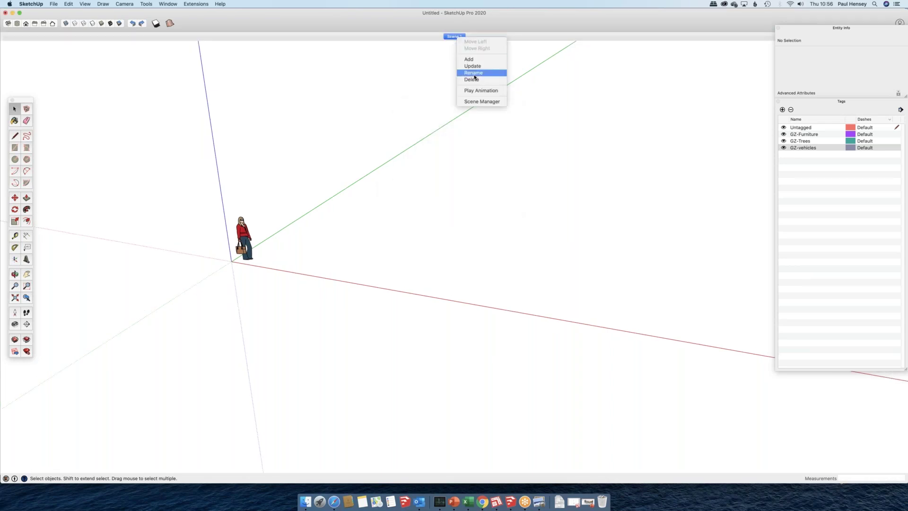
click(475, 75)
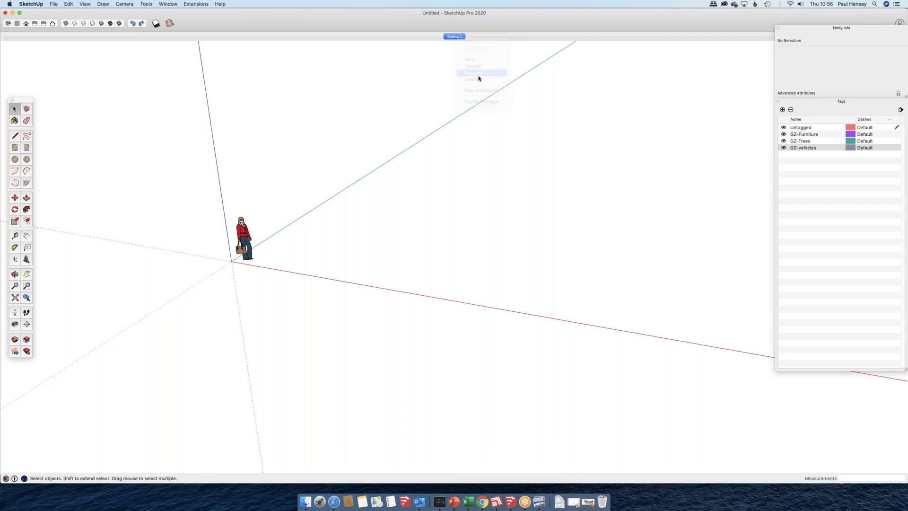
text(Working scene)
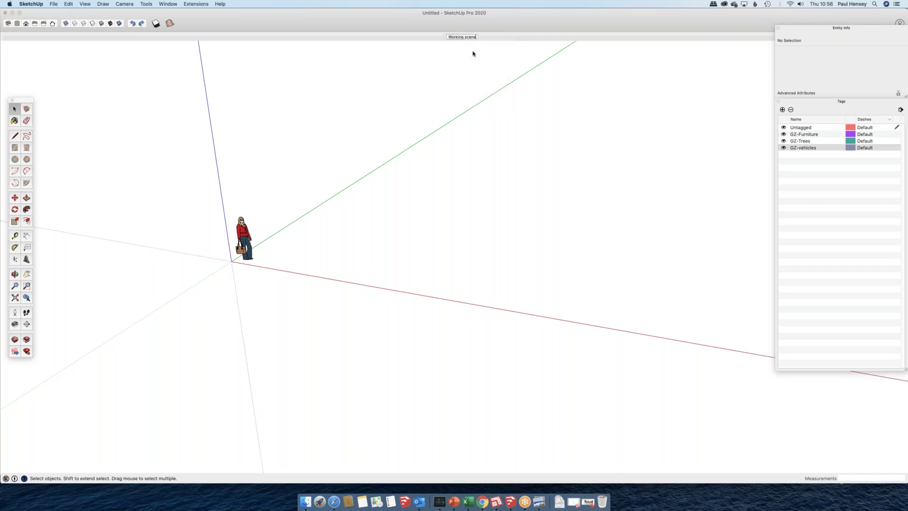
key(Return)
middle_drag(242, 261, 184, 274)
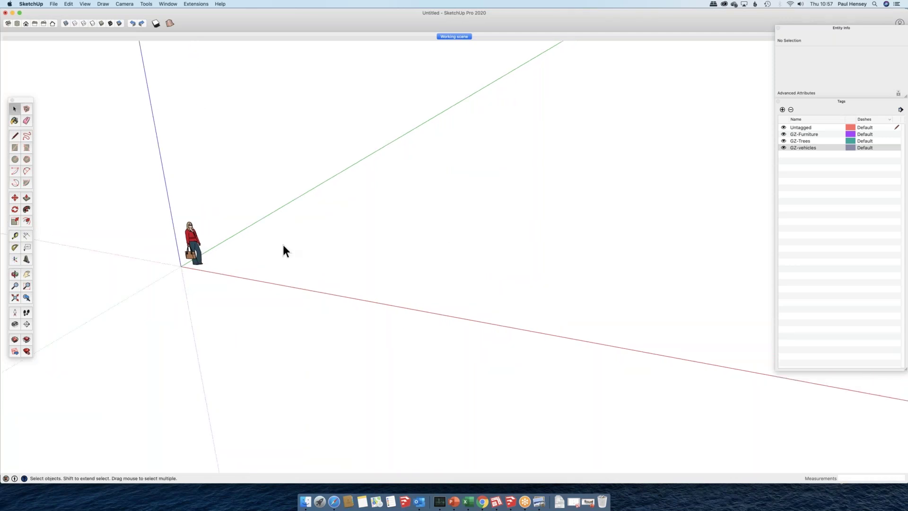
middle_click(198, 243)
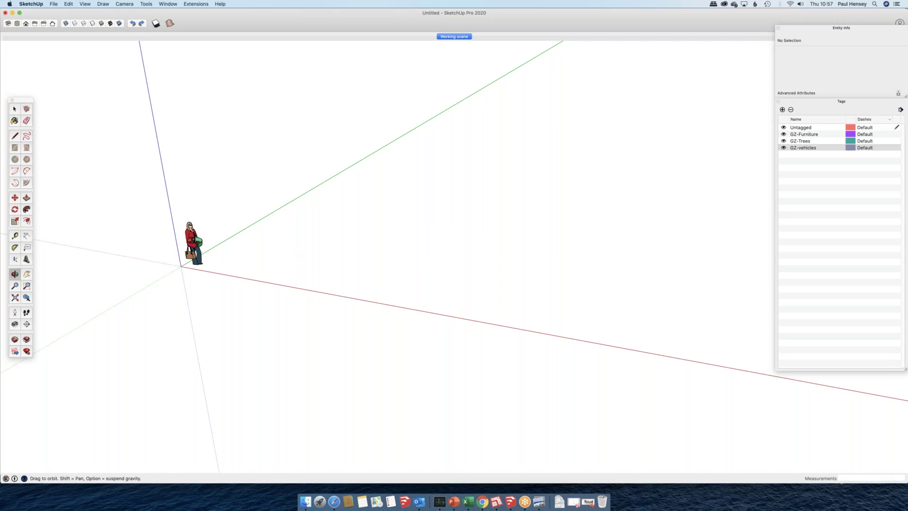
drag(199, 242, 187, 246)
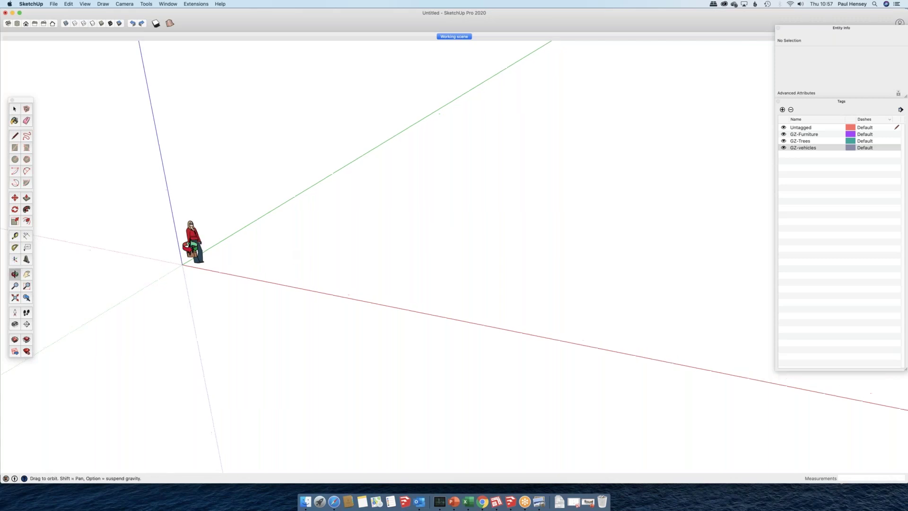
middle_drag(192, 246, 156, 234)
click(192, 244)
right_click(195, 244)
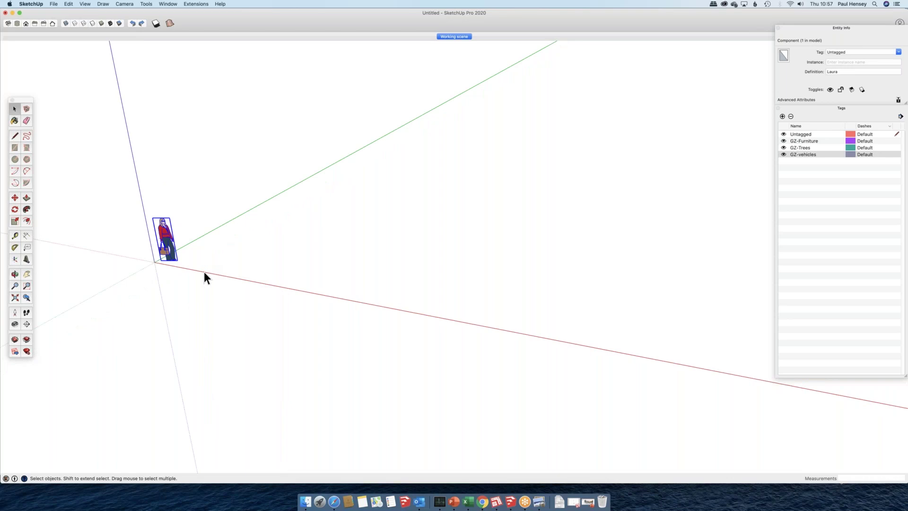
middle_drag(203, 271, 378, 256)
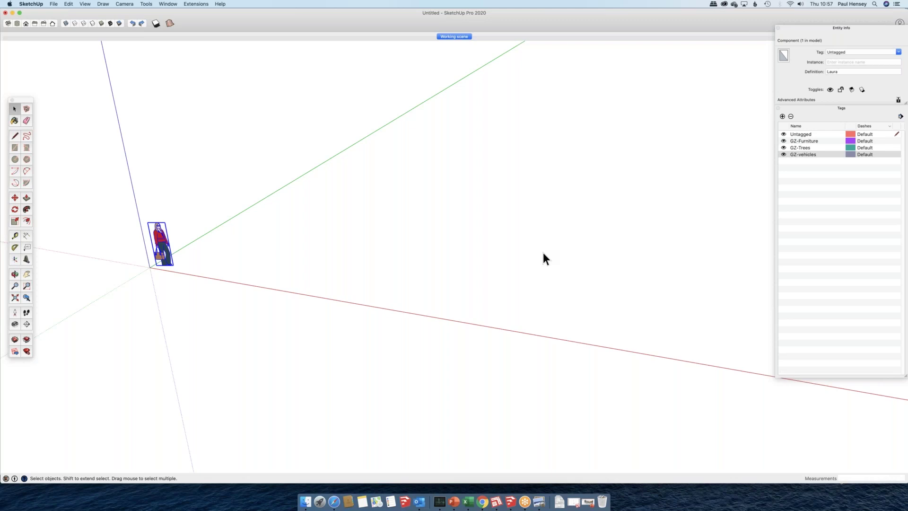
click(194, 241)
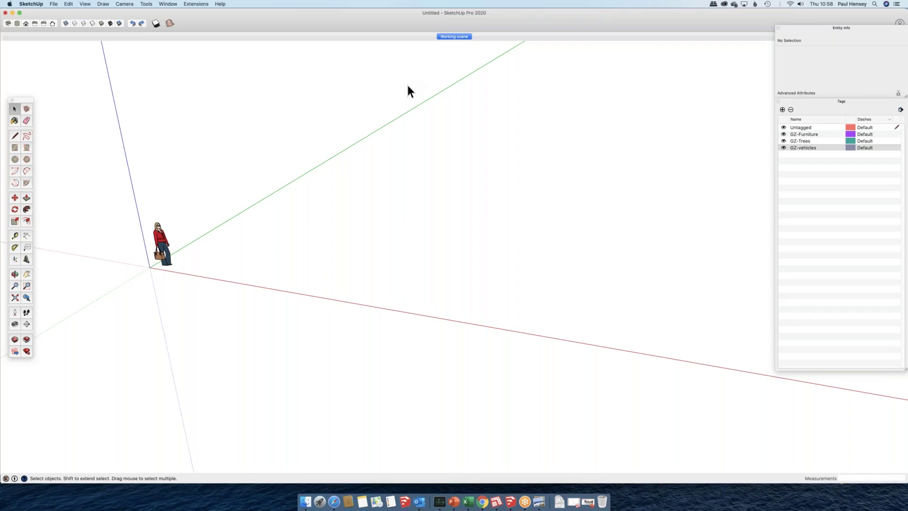
Save the model as default template 'GZ metre', described 'metre, whiteback, geo-located Sussex'.
click(54, 6)
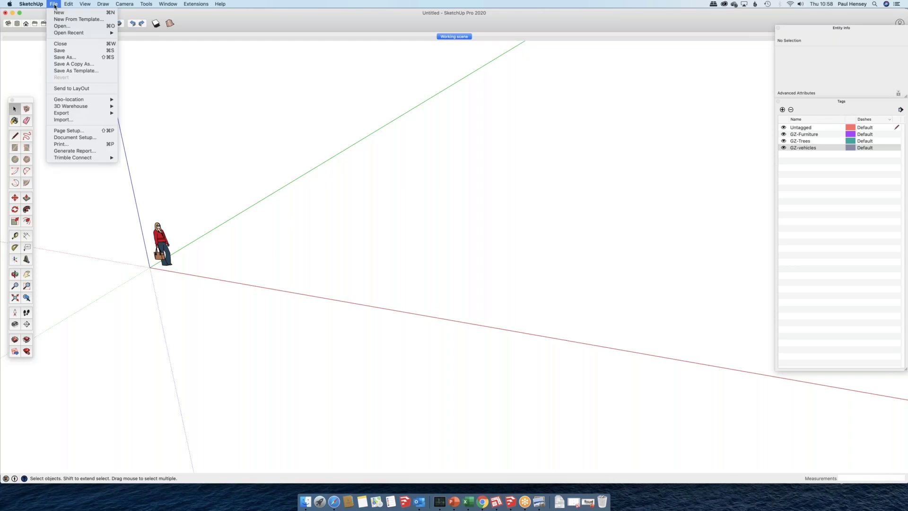
click(81, 71)
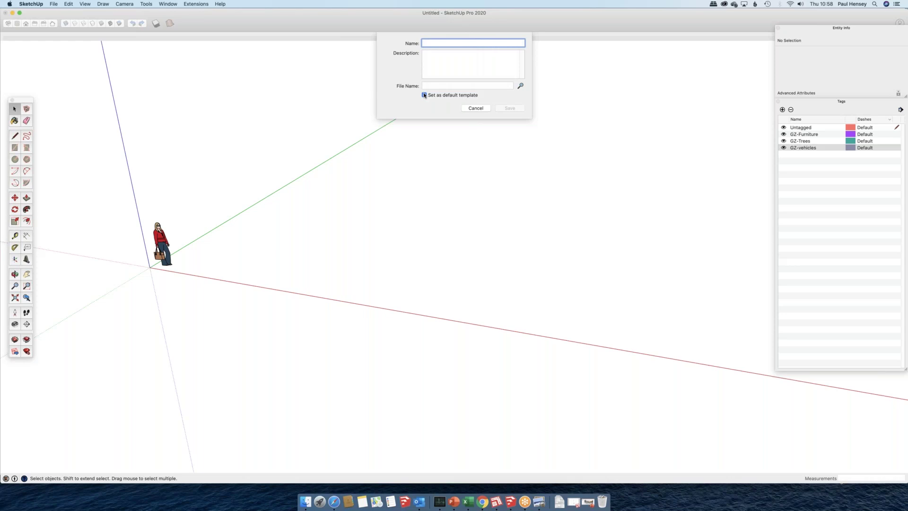
text(GZ metre)
click(425, 52)
text(metre, whitebackround)
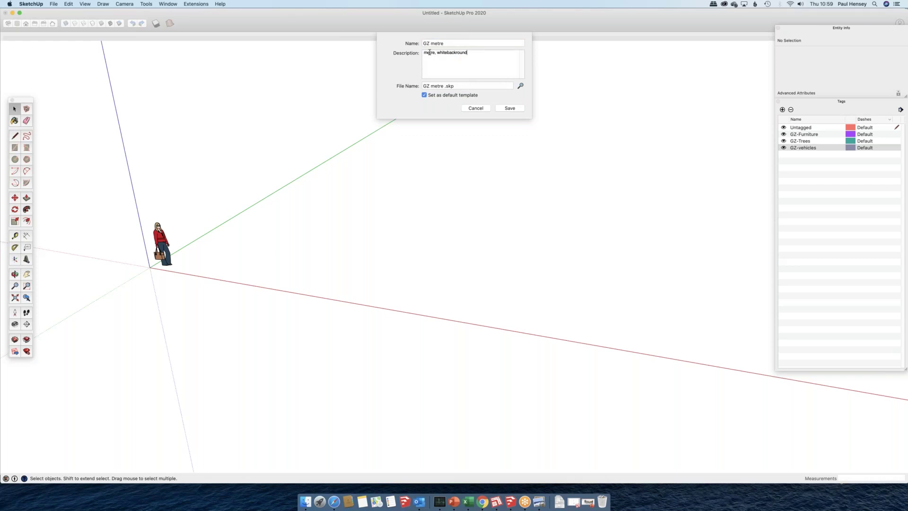
click(468, 53)
text(, geo-located Sussex)
click(516, 109)
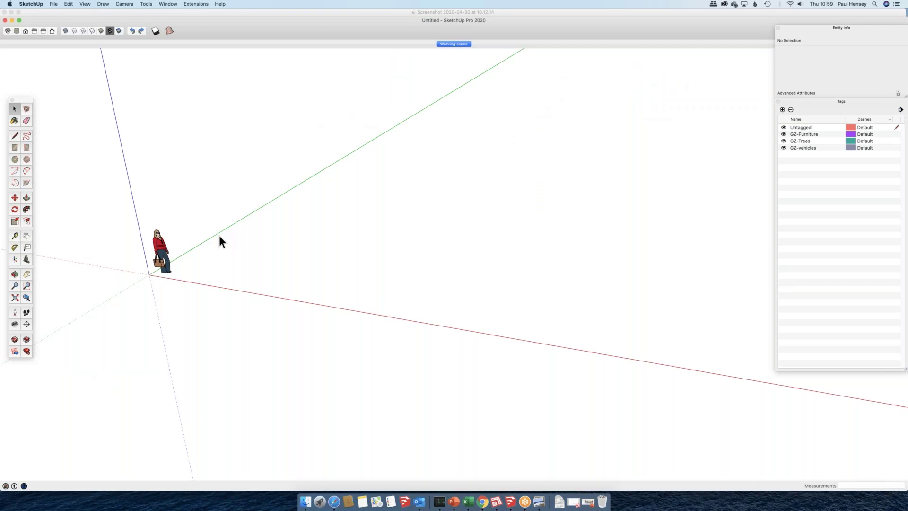
Start a new model from the template via Welcome to SketchUp and orbit to check it.
click(220, 4)
click(252, 24)
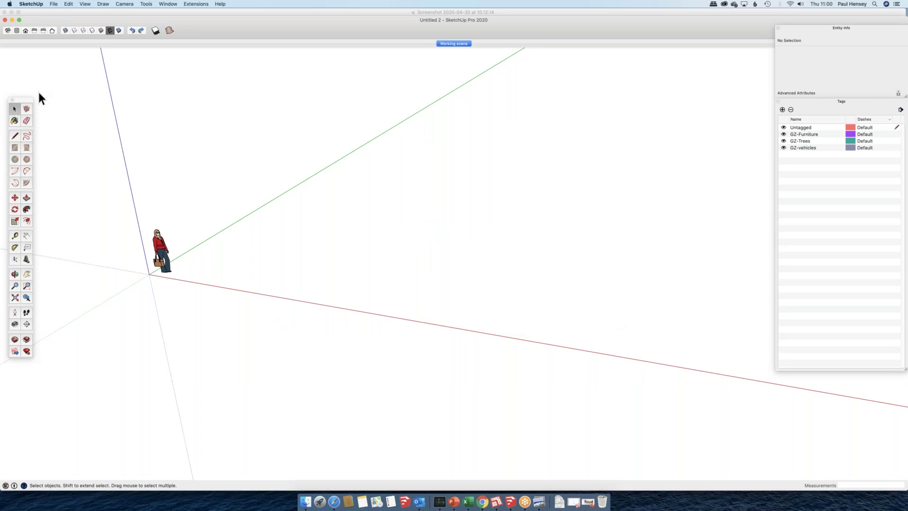
middle_click(204, 202)
middle_drag(204, 202, 128, 72)
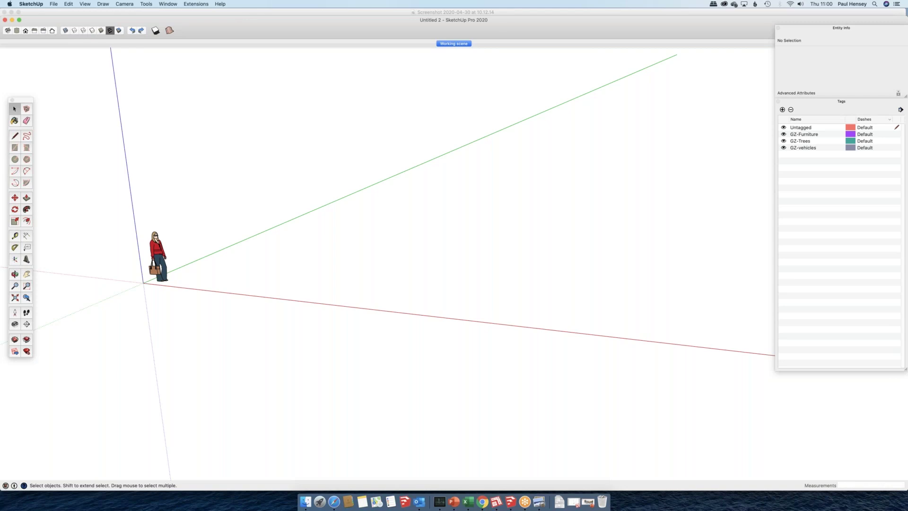
click(54, 4)
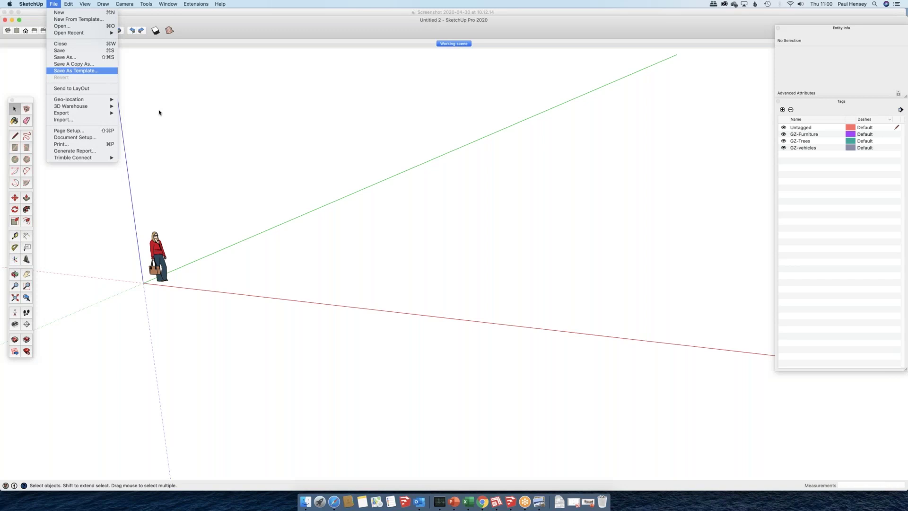
click(174, 109)
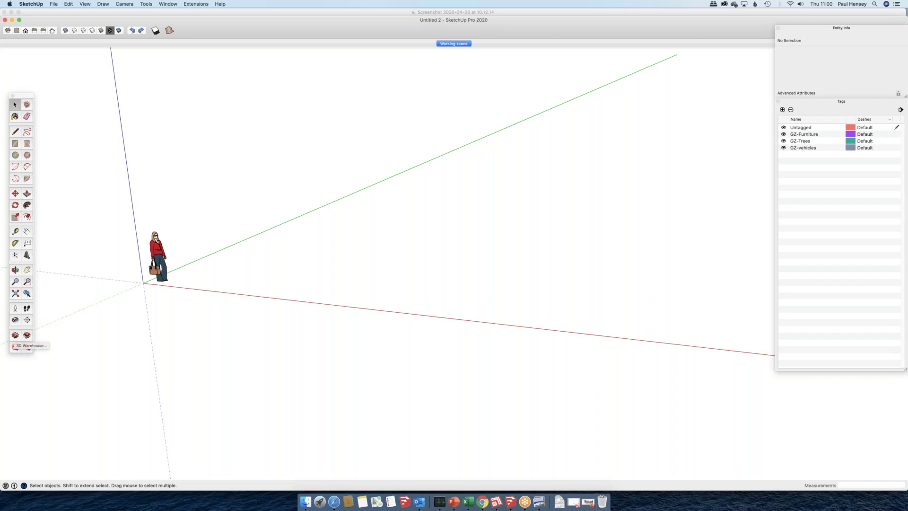
Launch the 3D Warehouse window and go to your own Models page.
click(16, 348)
click(16, 337)
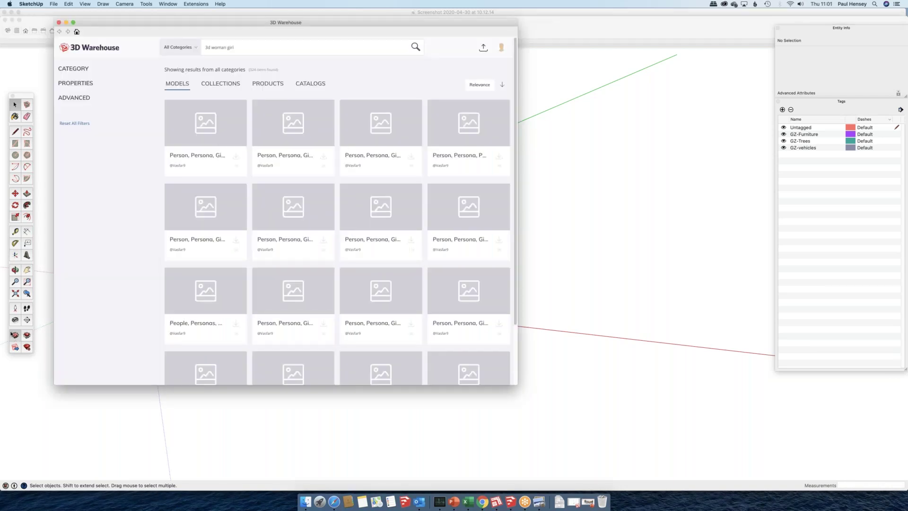
click(501, 46)
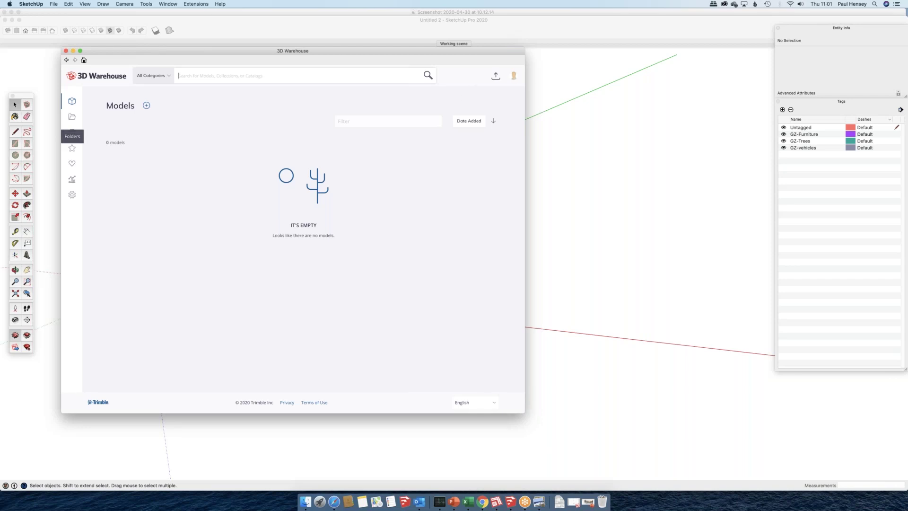
Go to My Content from the account profile menu and open the saved Folders page.
click(514, 76)
mouse_move(515, 80)
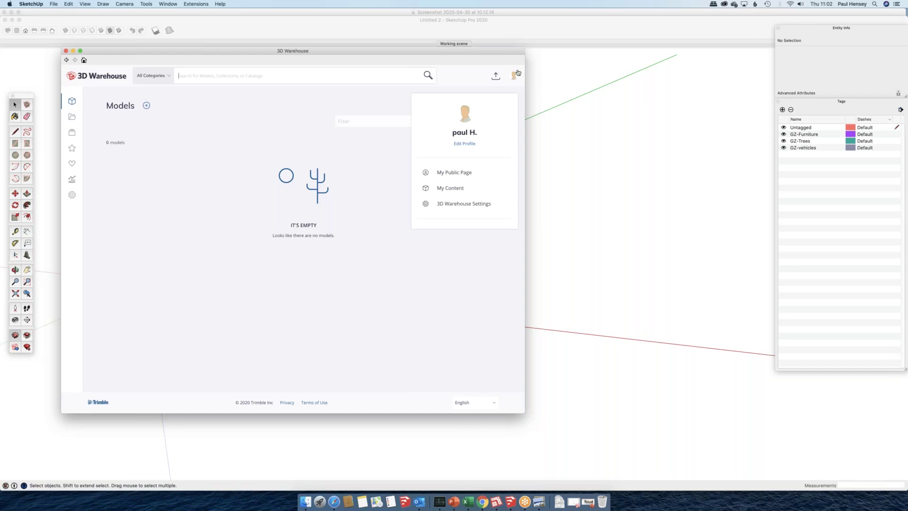
click(518, 73)
click(515, 75)
click(468, 193)
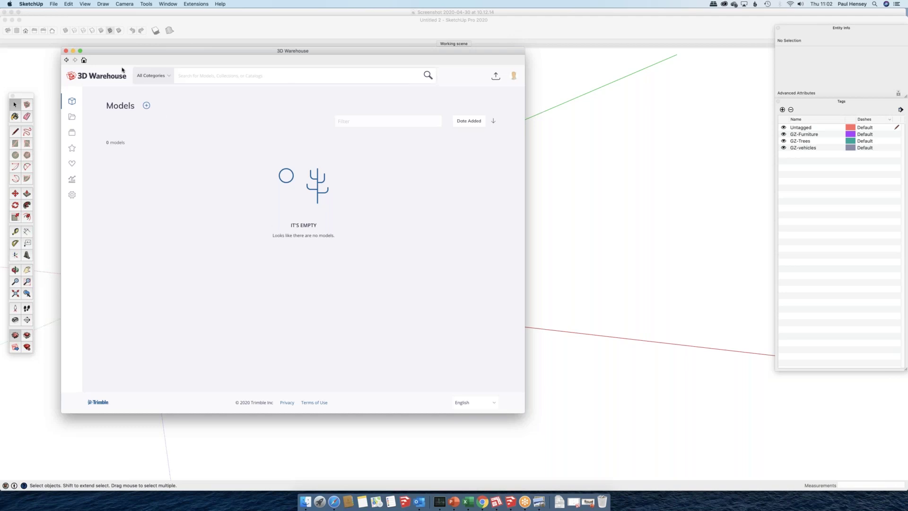
click(73, 119)
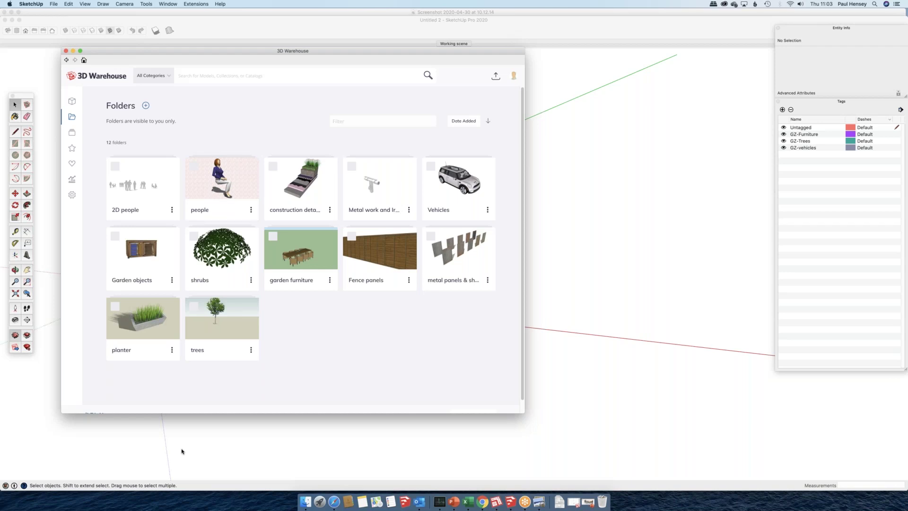
Enter 'planter' in the 3D Warehouse search field.
click(194, 76)
text(planter)
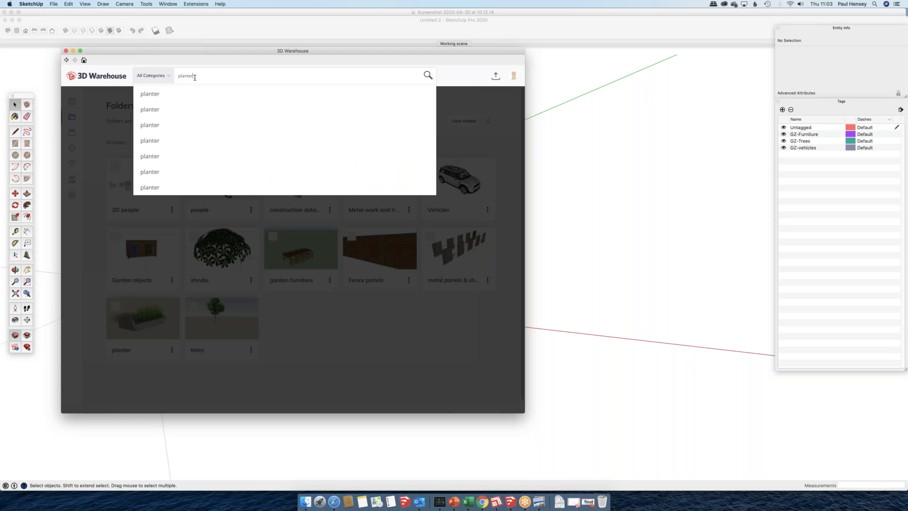
Run the 'planter' search across all categories.
key(Return)
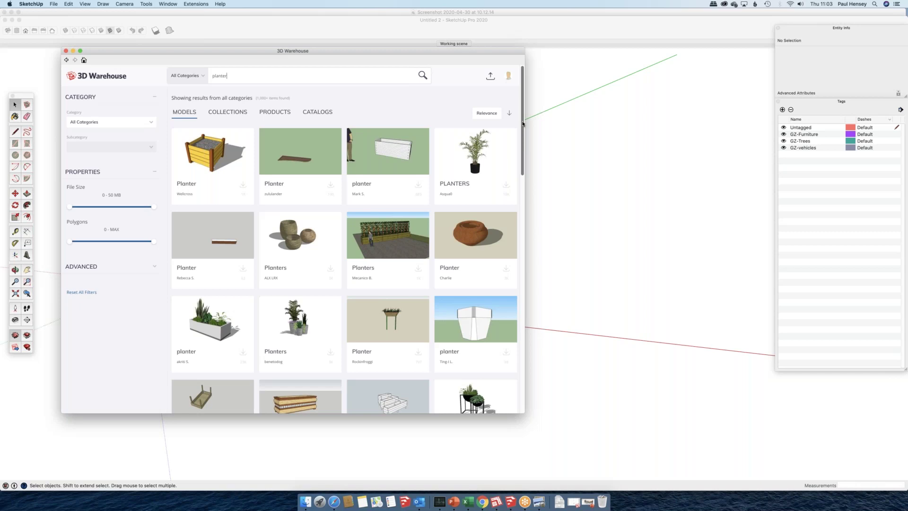
drag(523, 124, 522, 194)
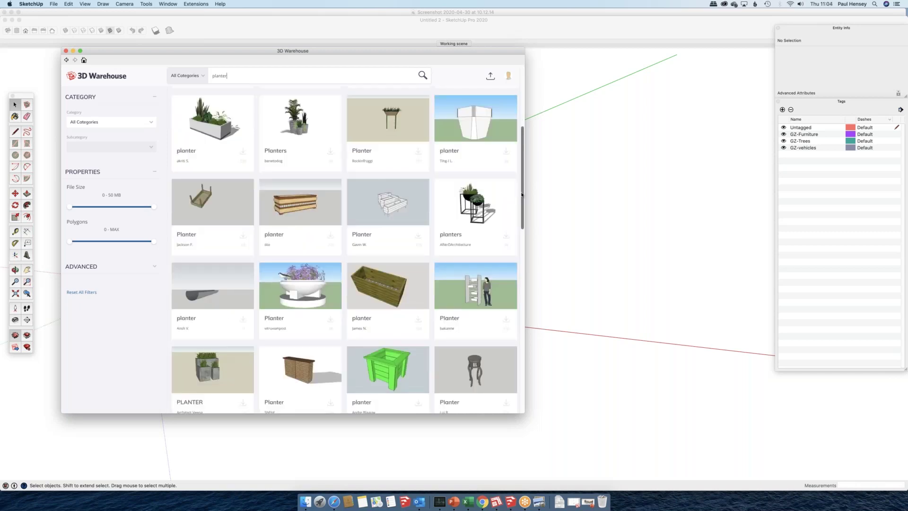
scroll(516, 231, down, 5)
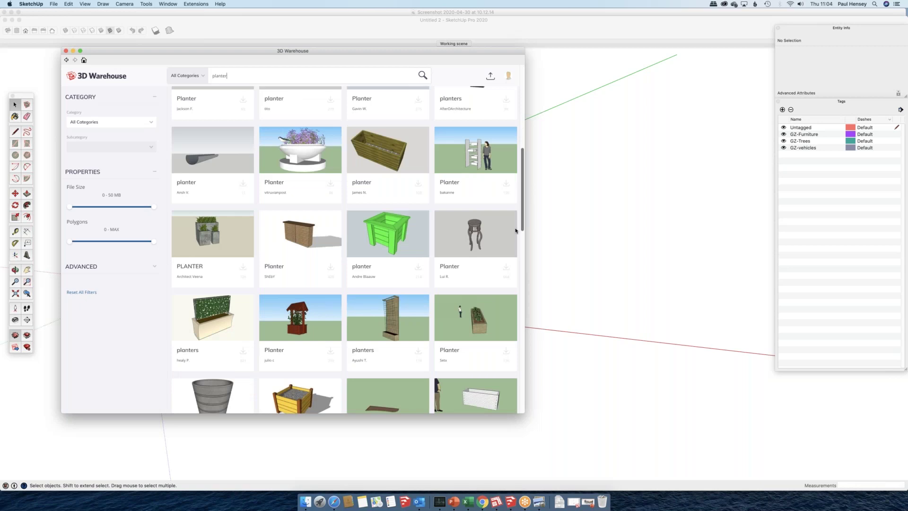
scroll(514, 240, down, 3)
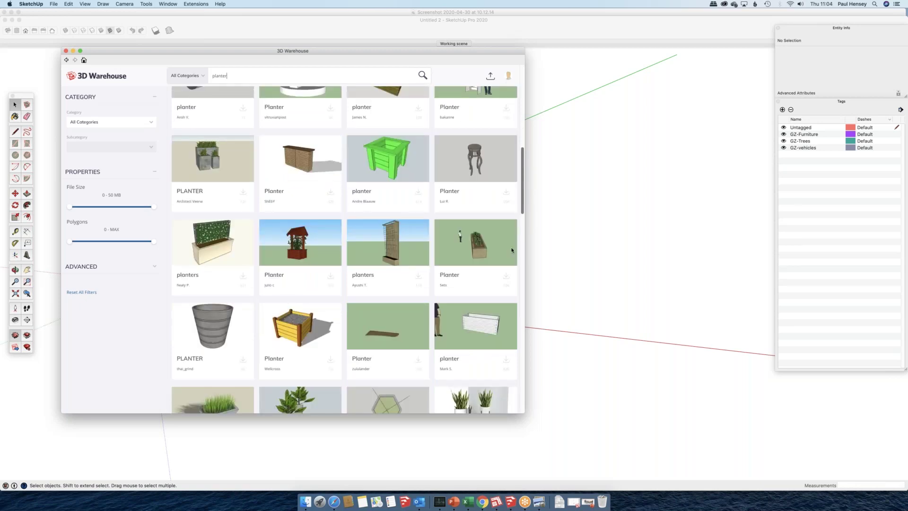
scroll(512, 250, down, 3)
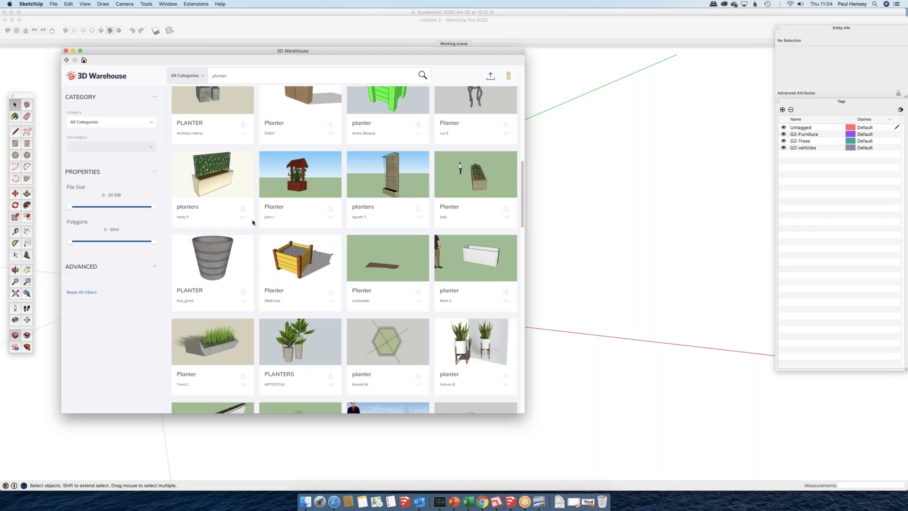
scroll(253, 222, down, 1)
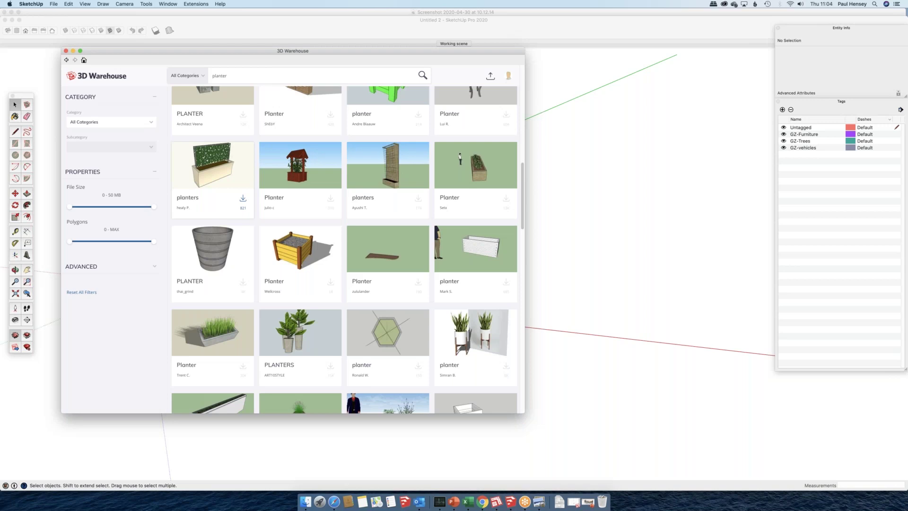
scroll(253, 222, down, 3)
scroll(252, 221, down, 8)
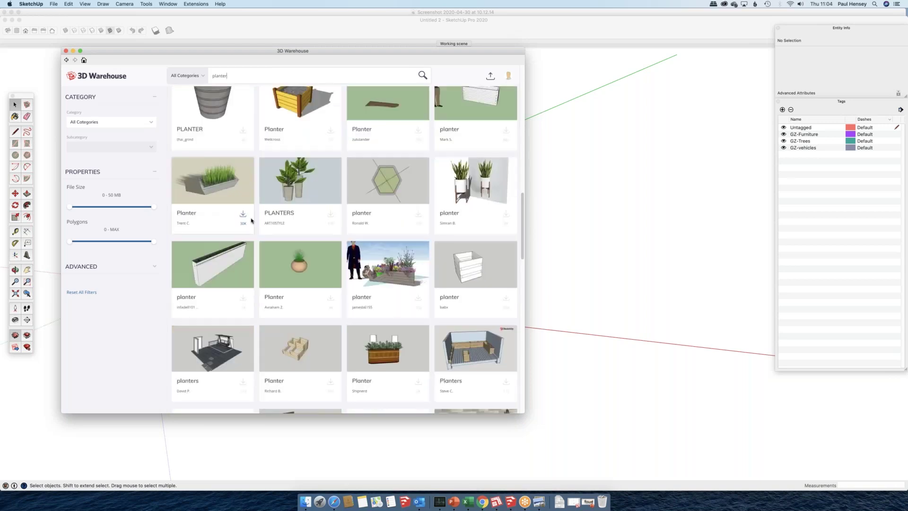
scroll(252, 220, down, 8)
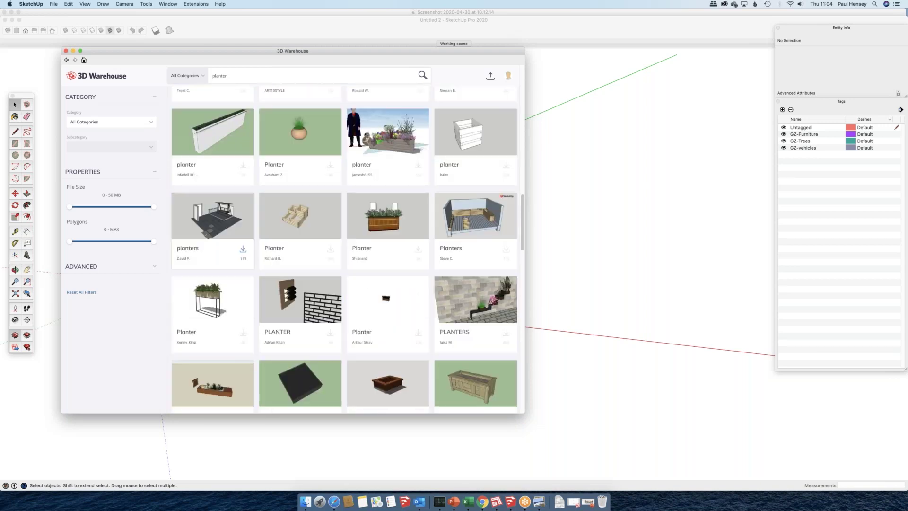
scroll(241, 222, down, 12)
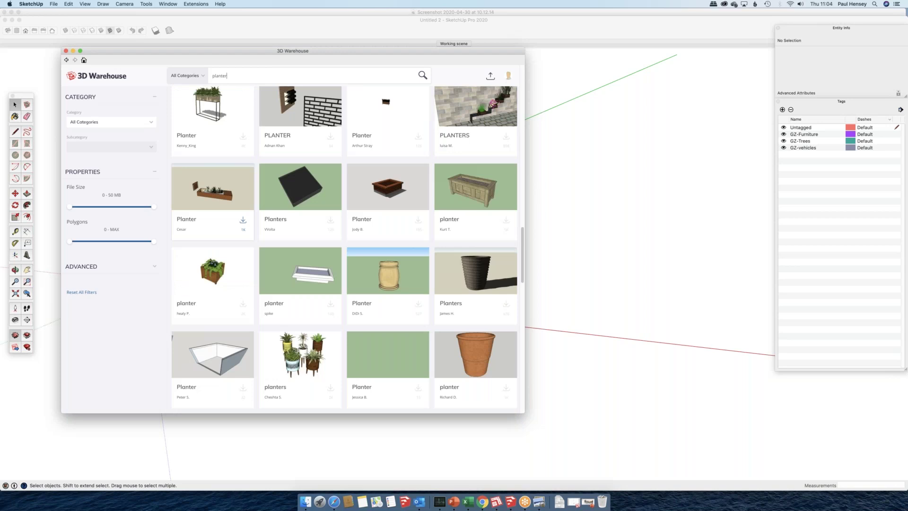
scroll(360, 231, down, 2)
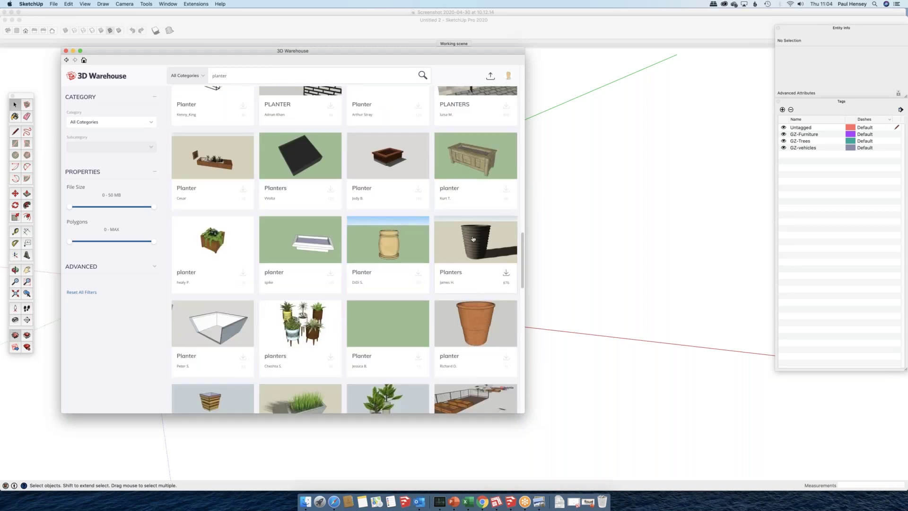
click(473, 239)
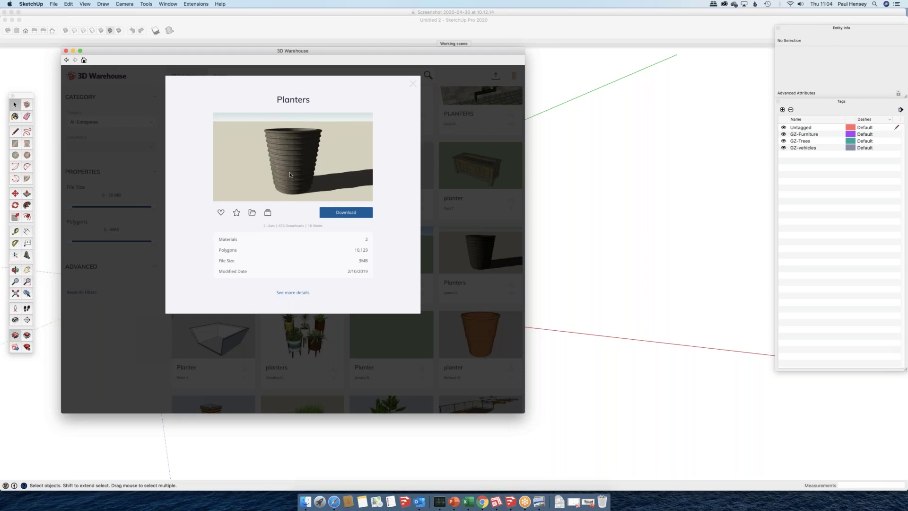
click(413, 84)
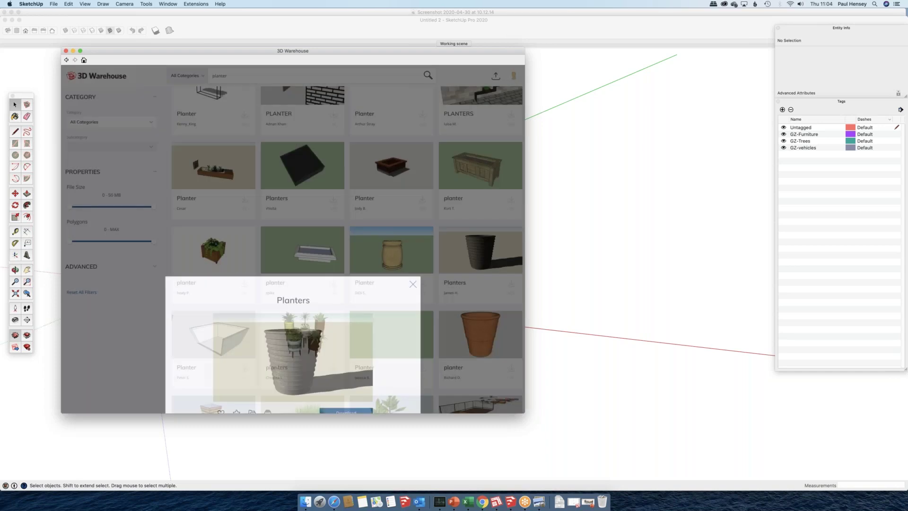
scroll(292, 280, down, 4)
scroll(293, 280, down, 5)
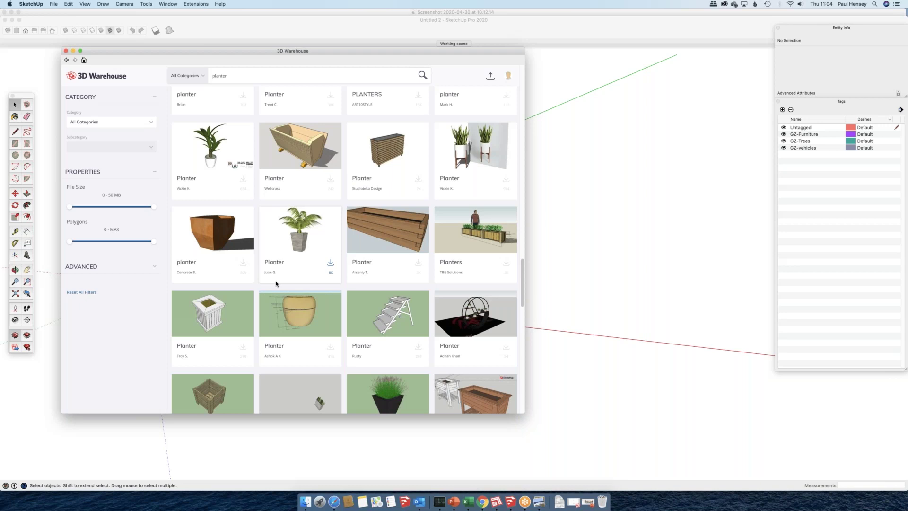
scroll(276, 284, down, 3)
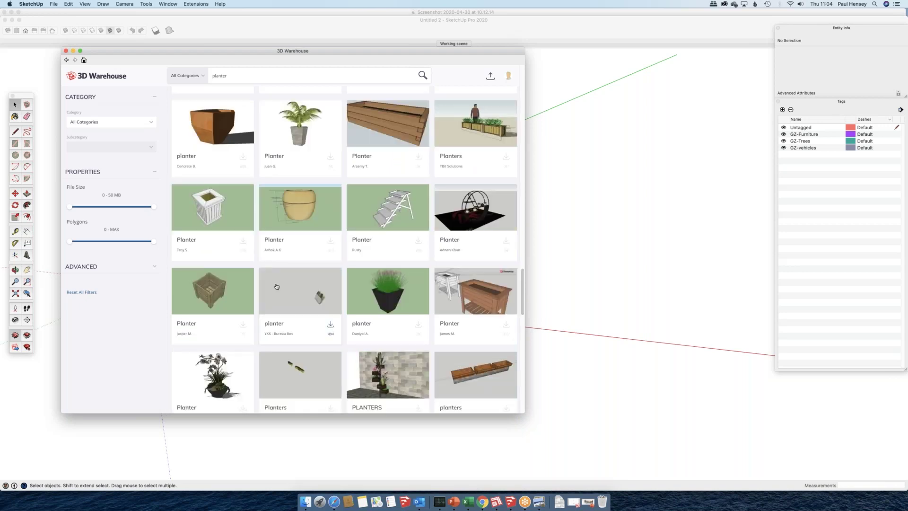
scroll(278, 286, down, 4)
scroll(279, 284, down, 7)
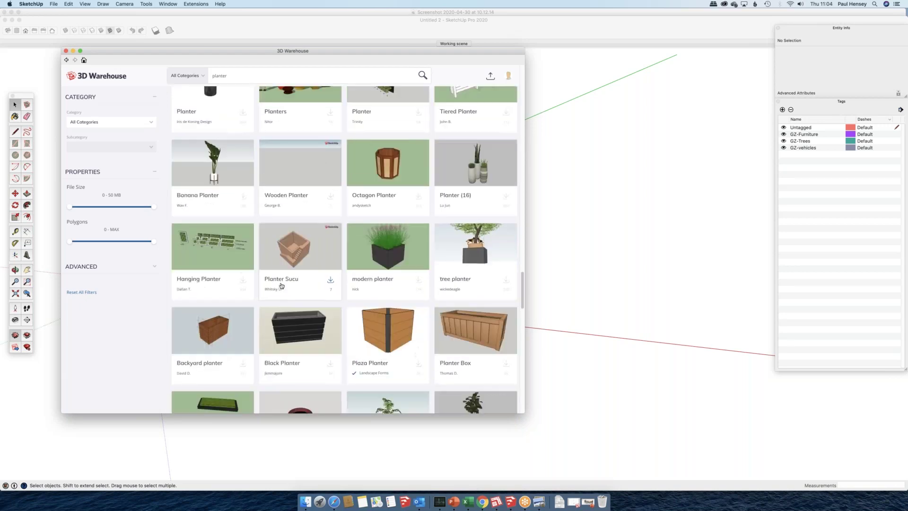
scroll(396, 284, down, 1)
Add the Plaza Planter model to the 'planter' collection folder.
click(395, 284)
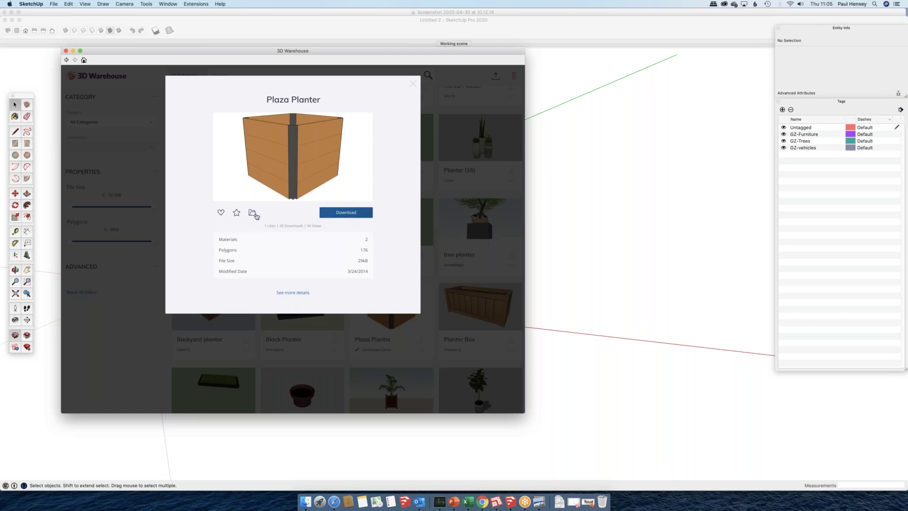
click(252, 213)
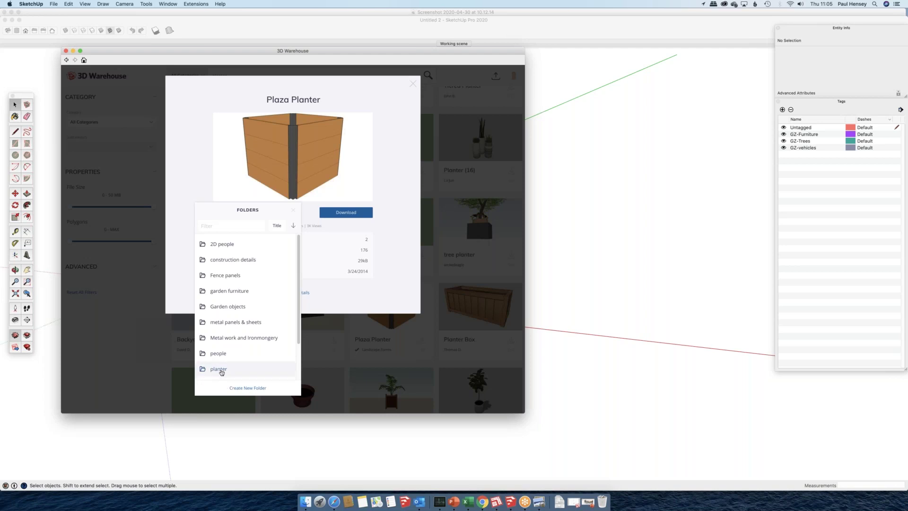
click(221, 371)
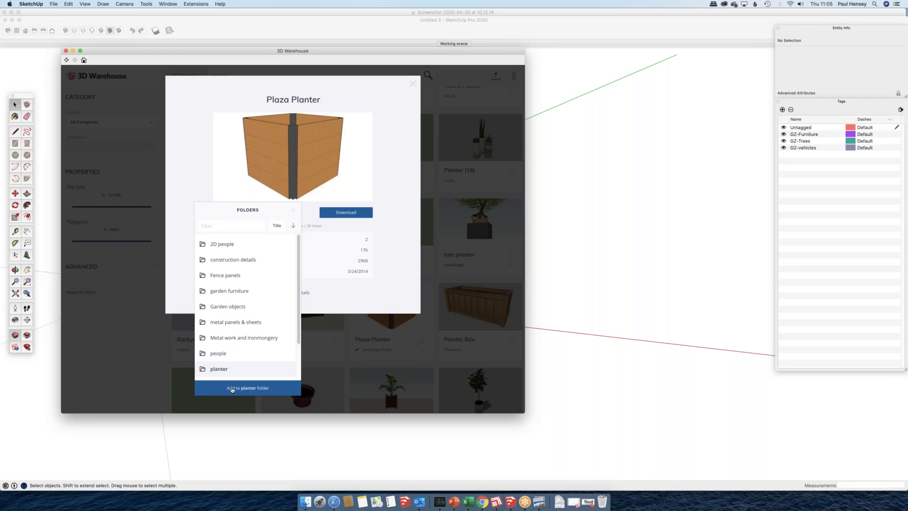
click(231, 389)
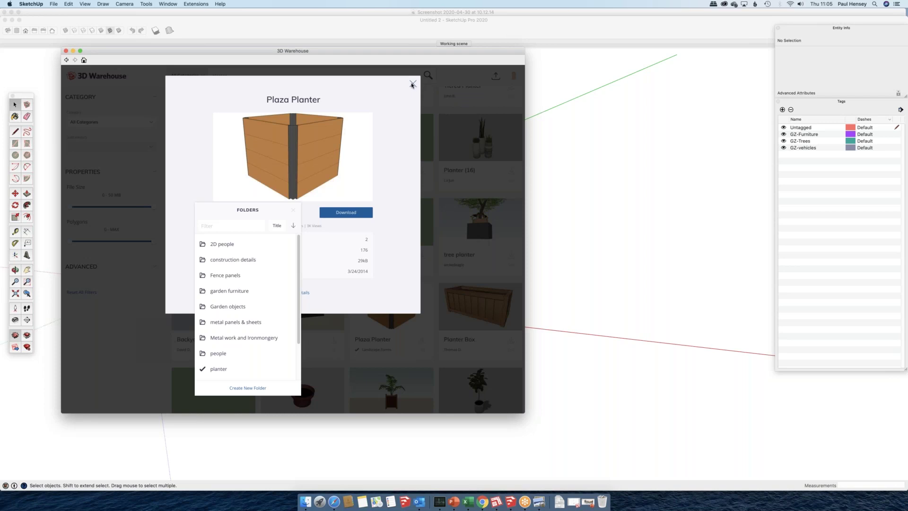
Close the Plaza Planter details to return to the planter results grid.
click(412, 84)
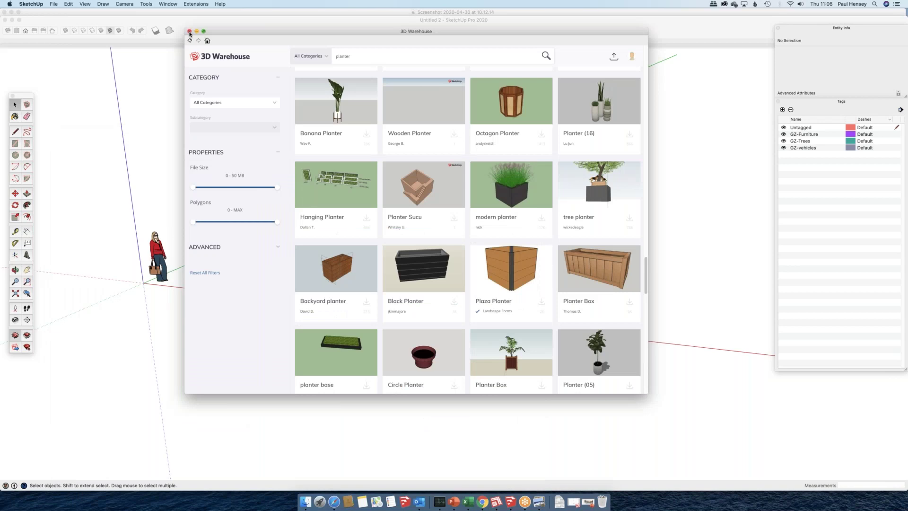
Close the 3D Warehouse window and switch to LayOut from the Dock.
click(190, 31)
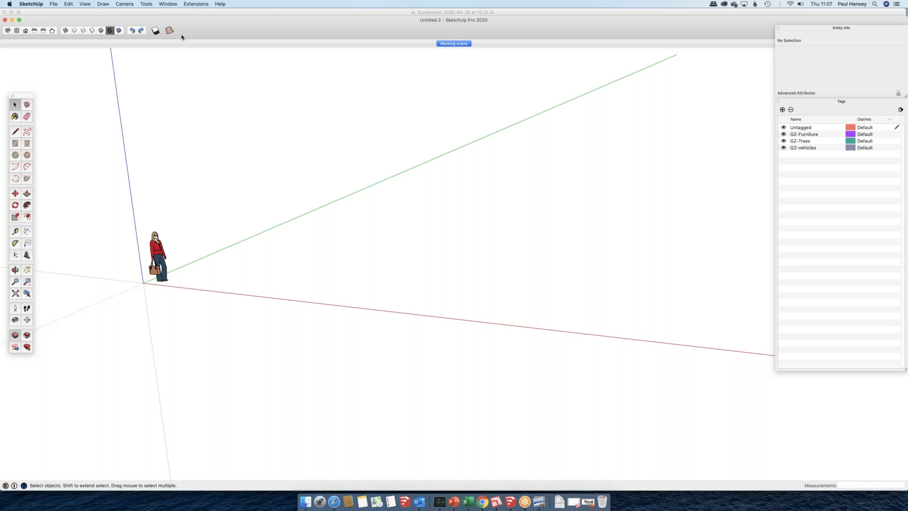
click(496, 502)
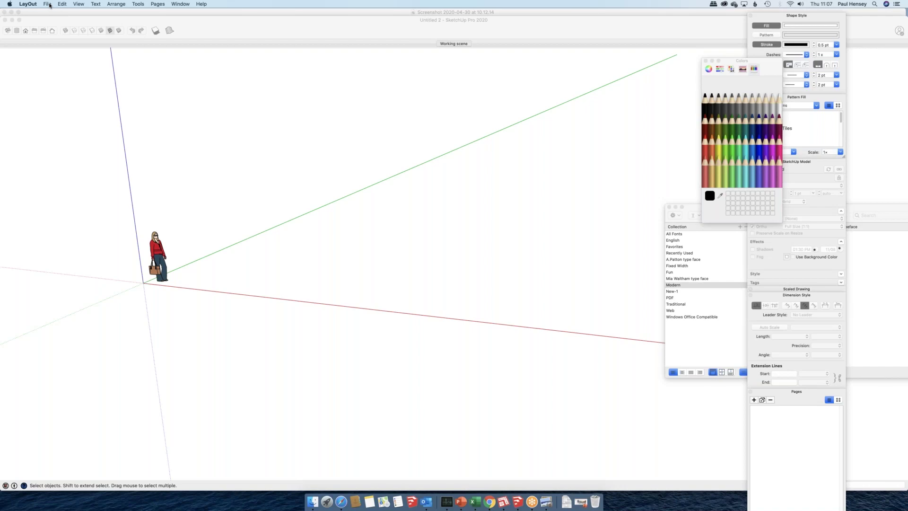
Create a new document from the A3 Landscape graph paper template and close the side tray and Fonts window.
key(super+n)
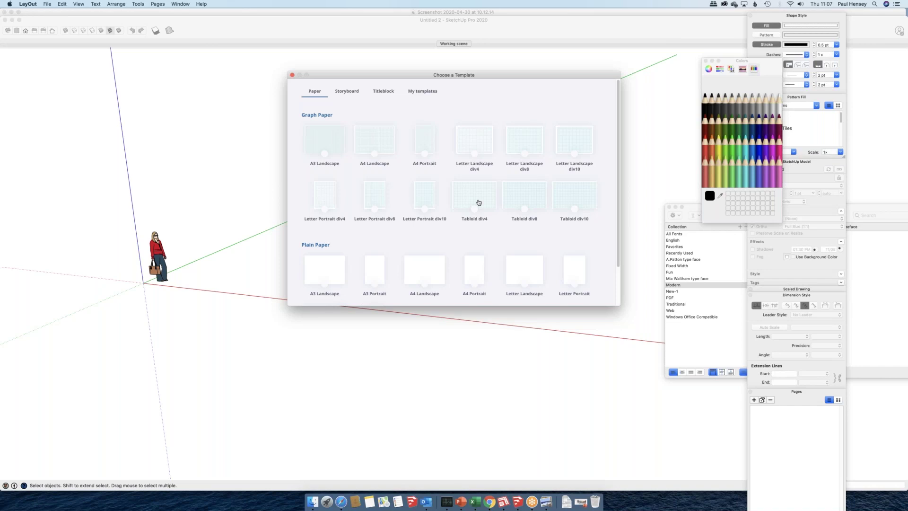
scroll(479, 202, down, 2)
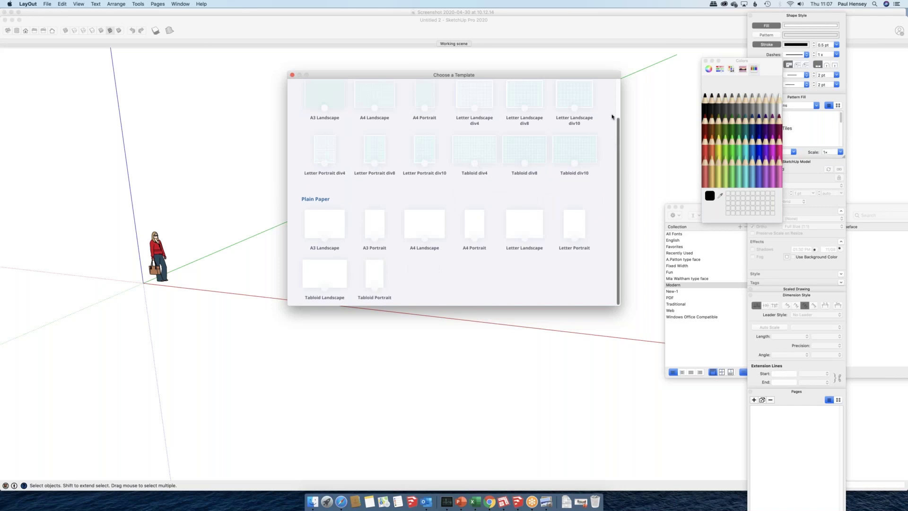
scroll(611, 114, up, 3)
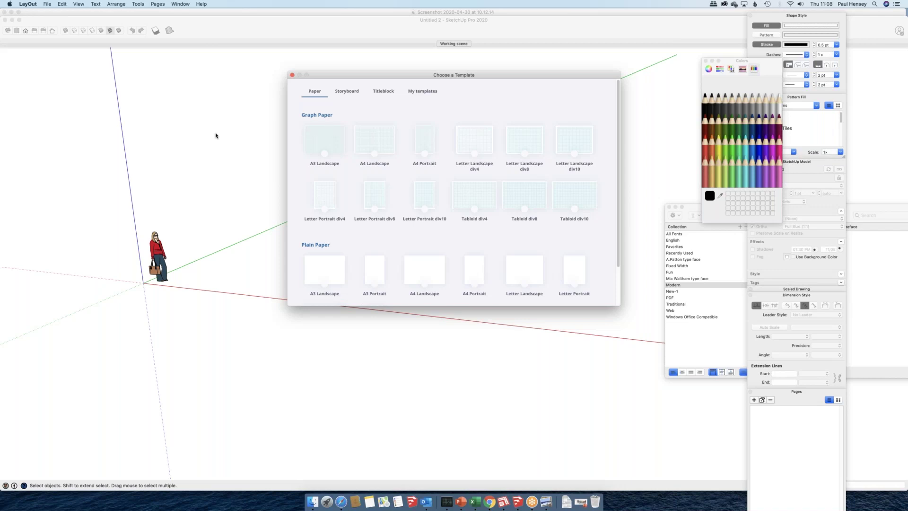
double_click(324, 125)
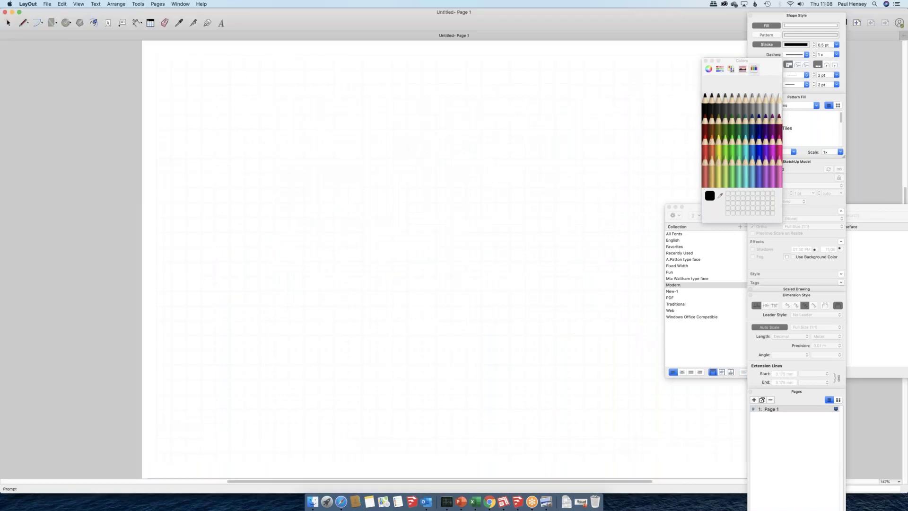
click(751, 17)
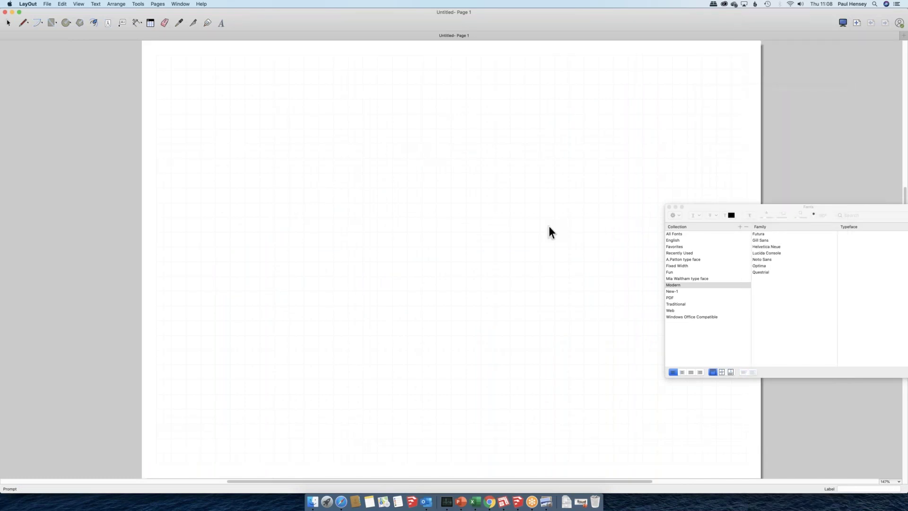
click(672, 207)
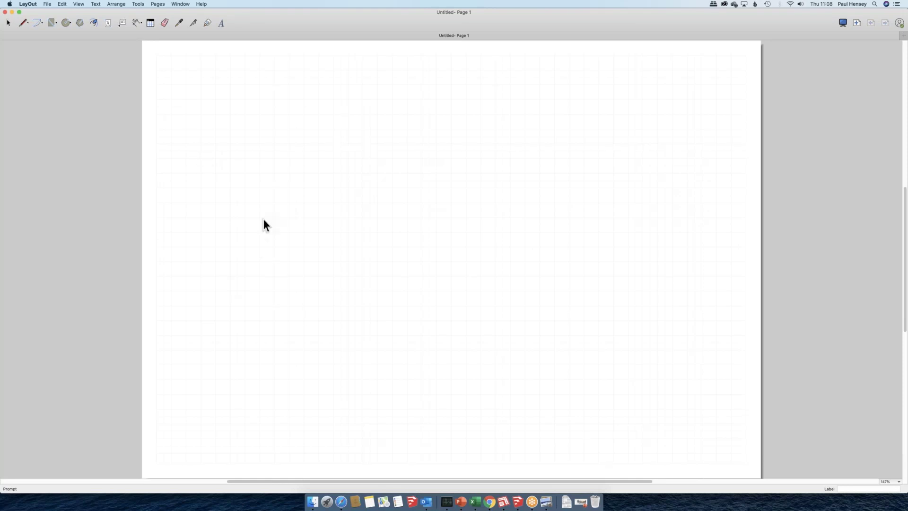
Set the paper to 594 mm wide by 420 mm high in Document Setup, then zoom to fit the page.
click(47, 4)
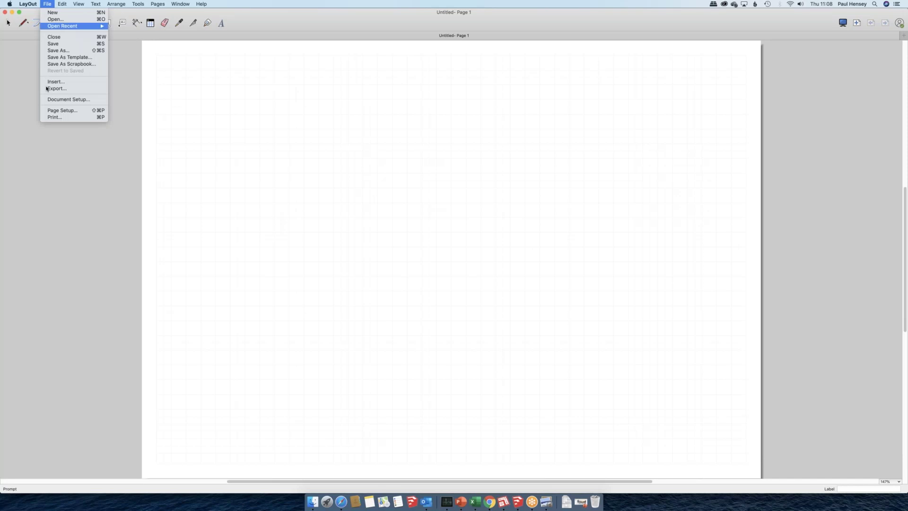
click(49, 100)
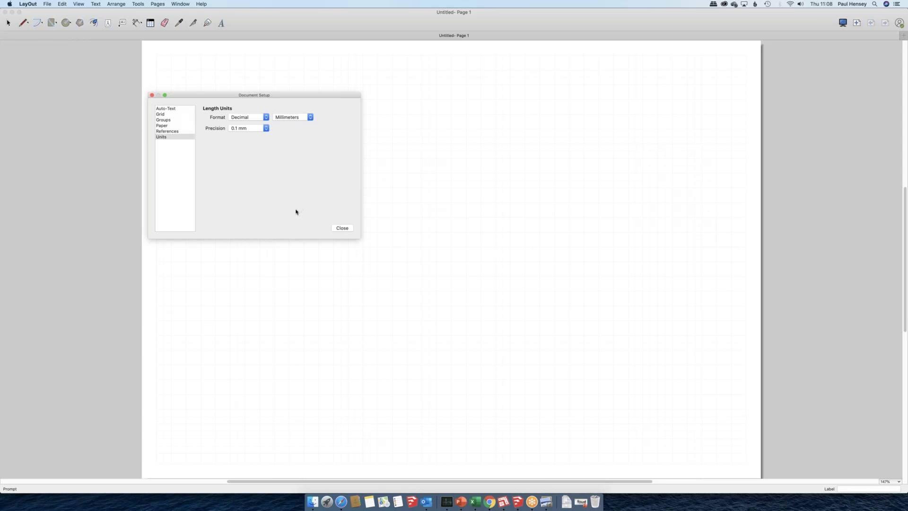
click(167, 127)
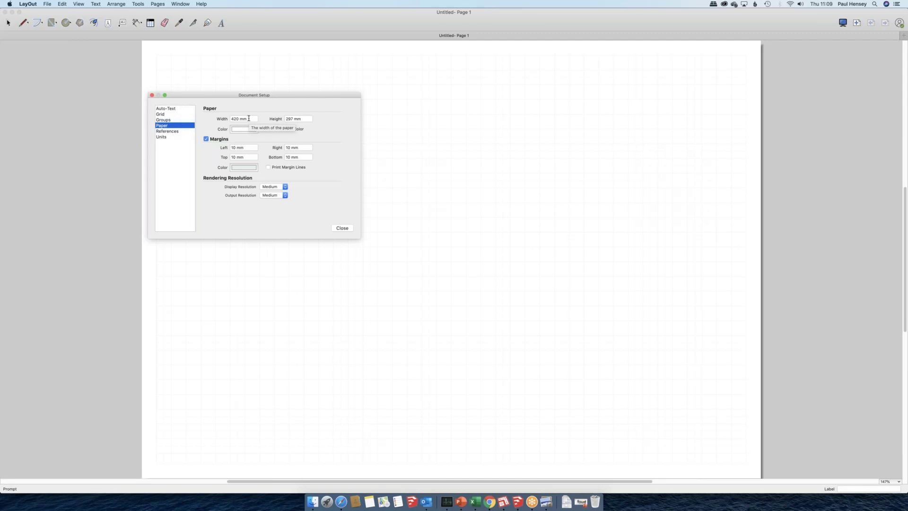
click(249, 119)
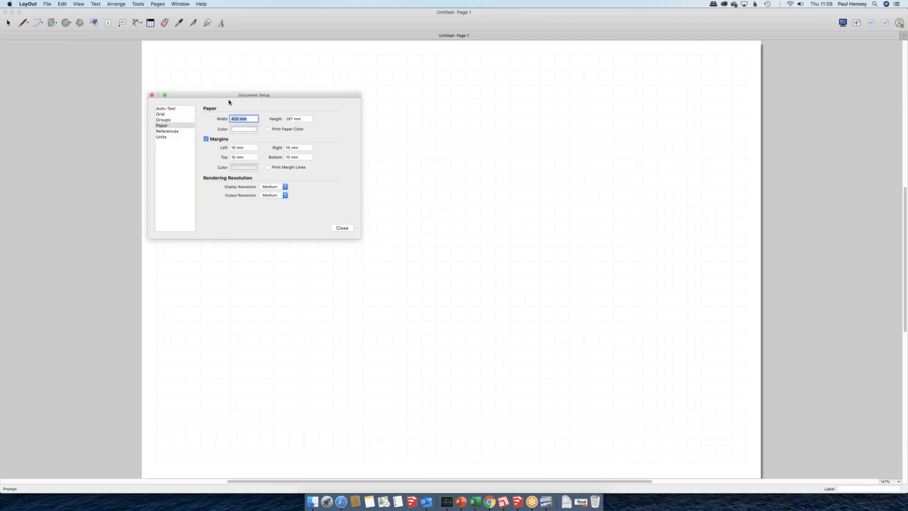
text(594)
key(Tab)
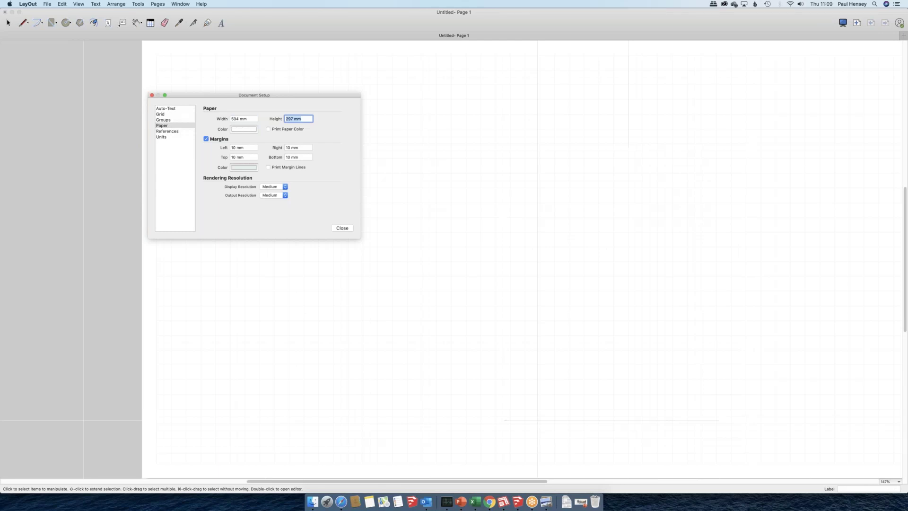
text(420)
key(Return)
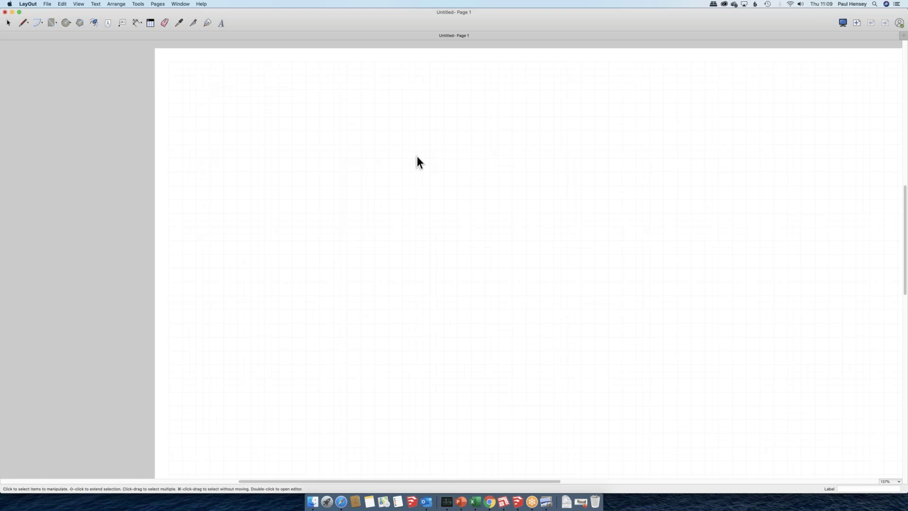
key(super+shift+f)
key(space)
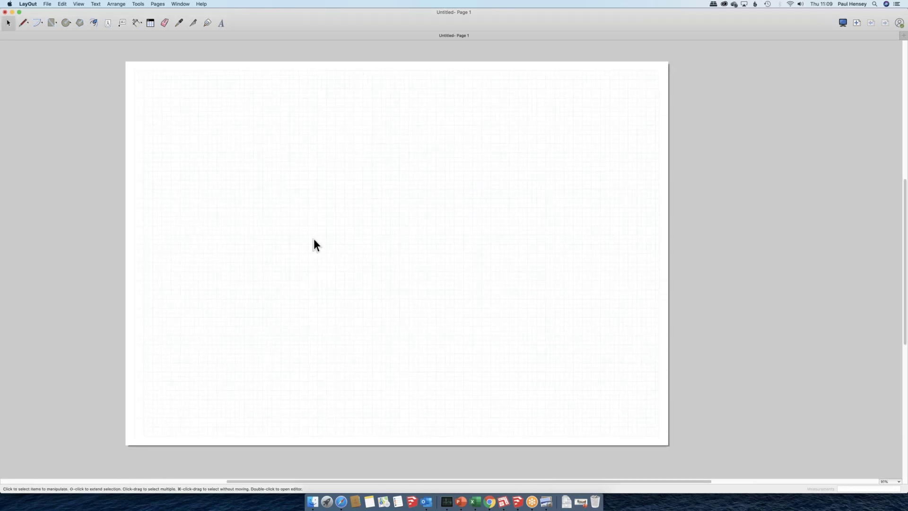
scroll(314, 239, up, 1)
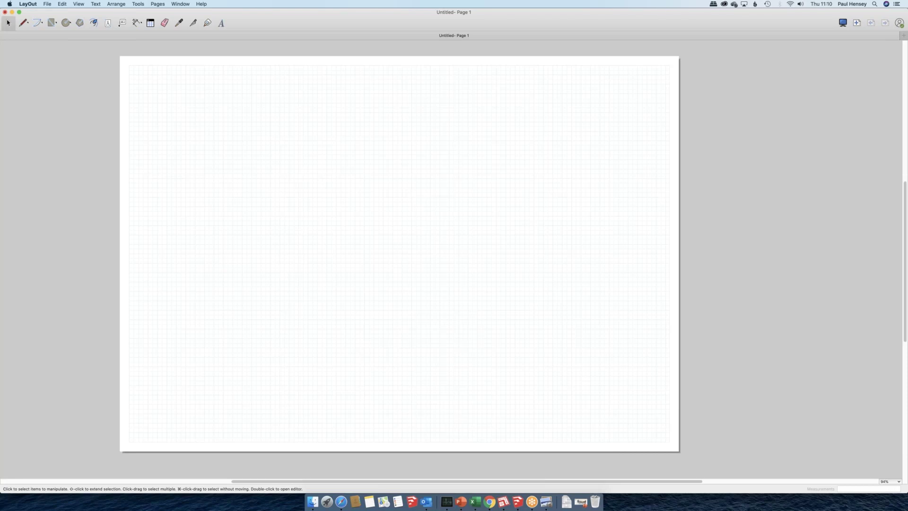
Draw a vertical line from the top to the bottom of the page near its right edge.
key(l)
click(609, 65)
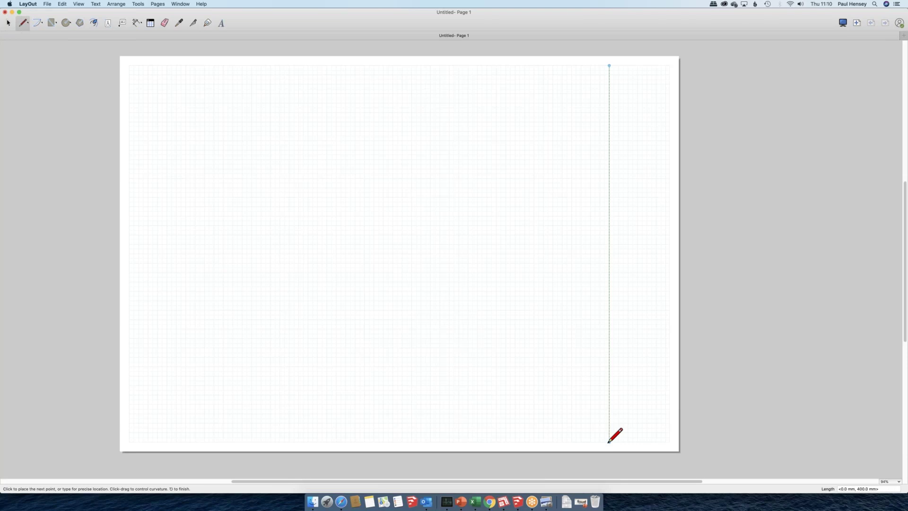
click(609, 442)
key(space)
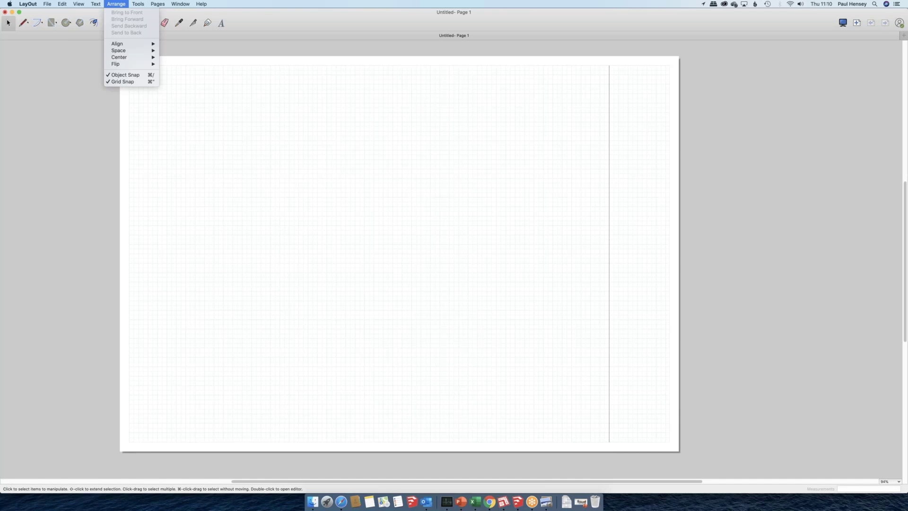
key(Escape)
key(t)
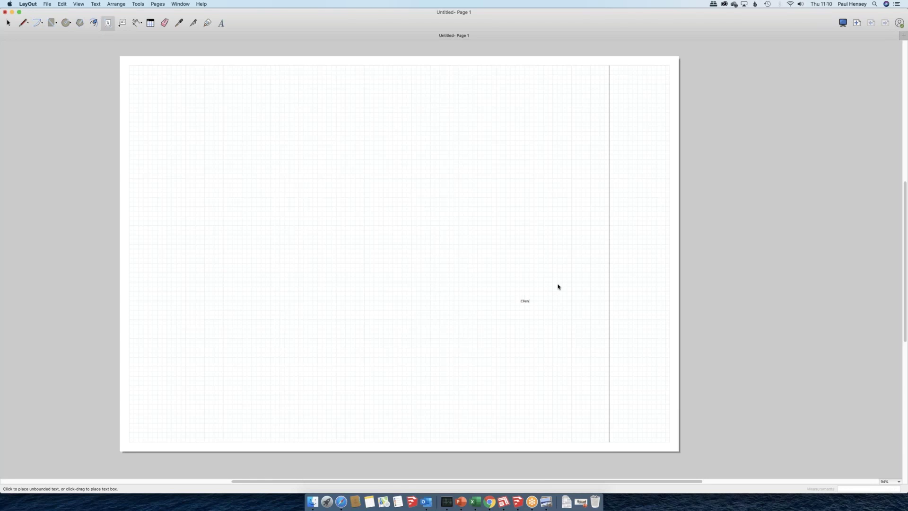
Finish typing the 'Client name' label beside the vertical line.
text(ame)
key(Escape)
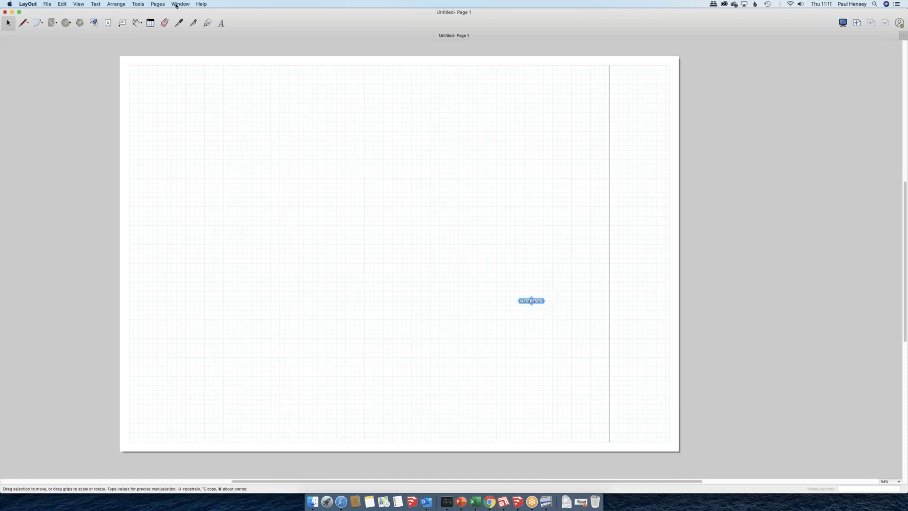
Set the Client name label to 24 pt in the Fonts panel and move the panel aside.
click(176, 4)
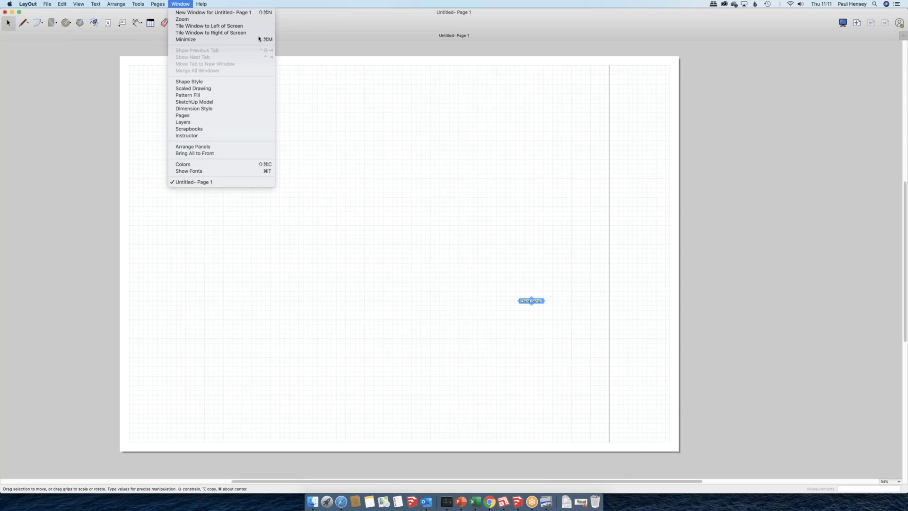
click(183, 123)
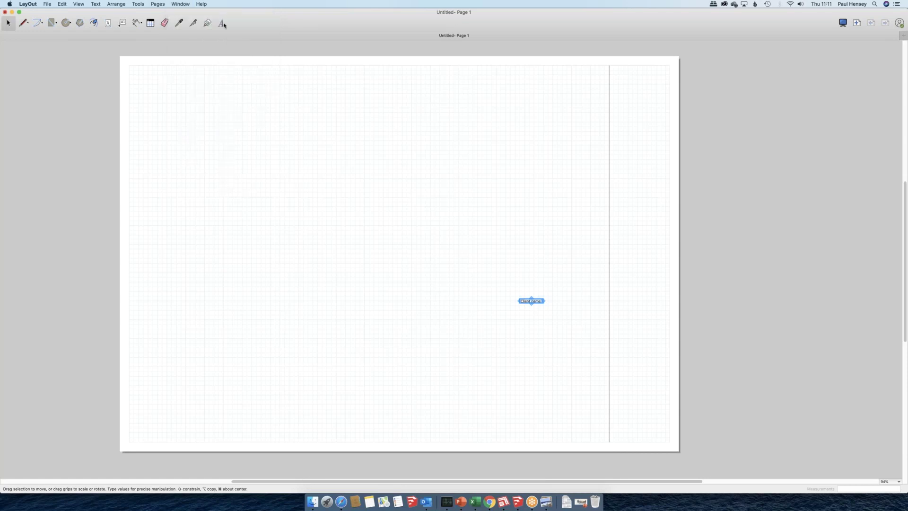
click(223, 24)
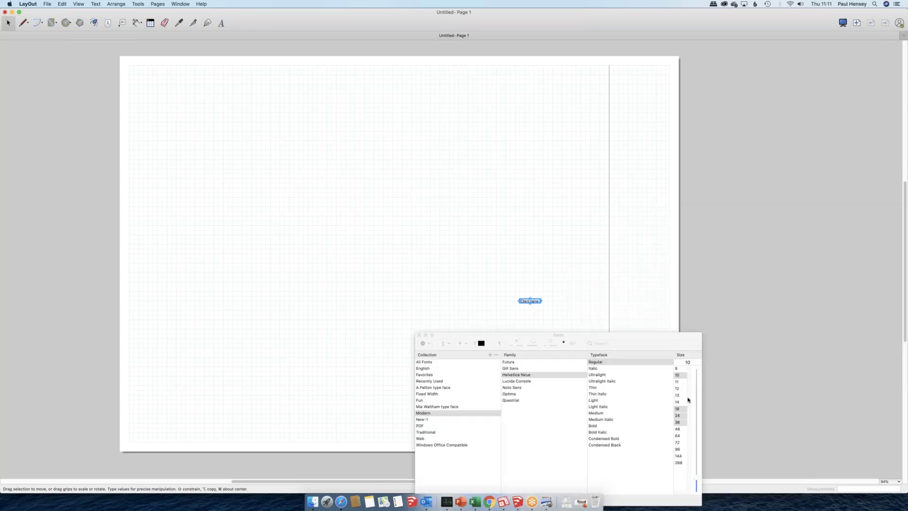
click(678, 416)
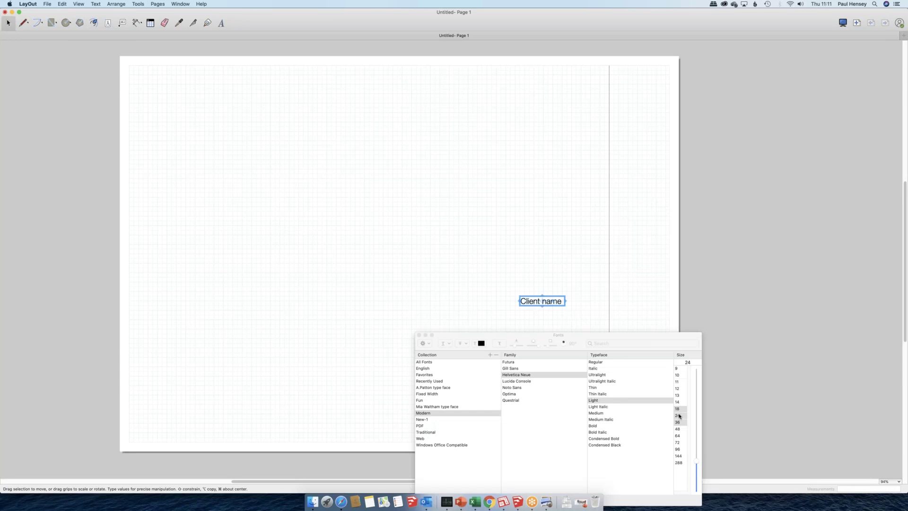
drag(570, 334, 836, 375)
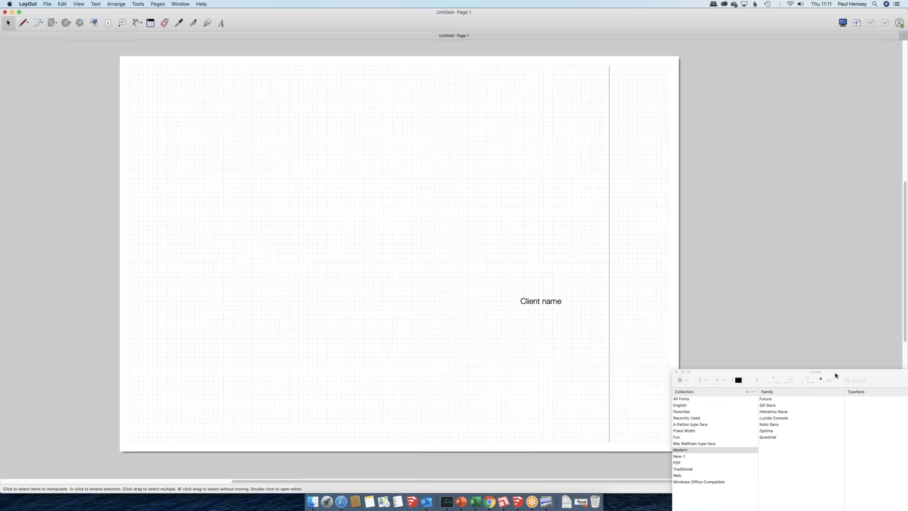
Move the Client name label up, make copies below it, and retype one as 'Title'.
drag(532, 301, 531, 200)
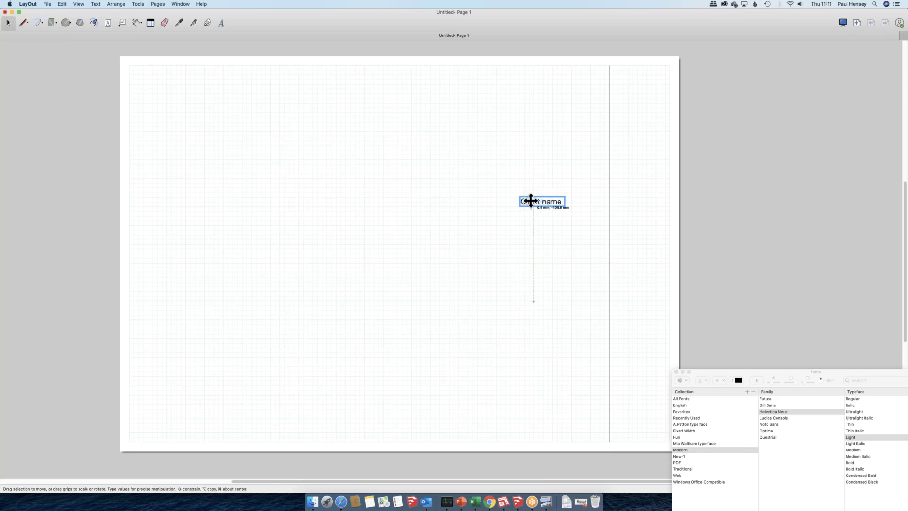
drag(531, 200, 530, 233)
alt+drag(530, 233, 536, 249)
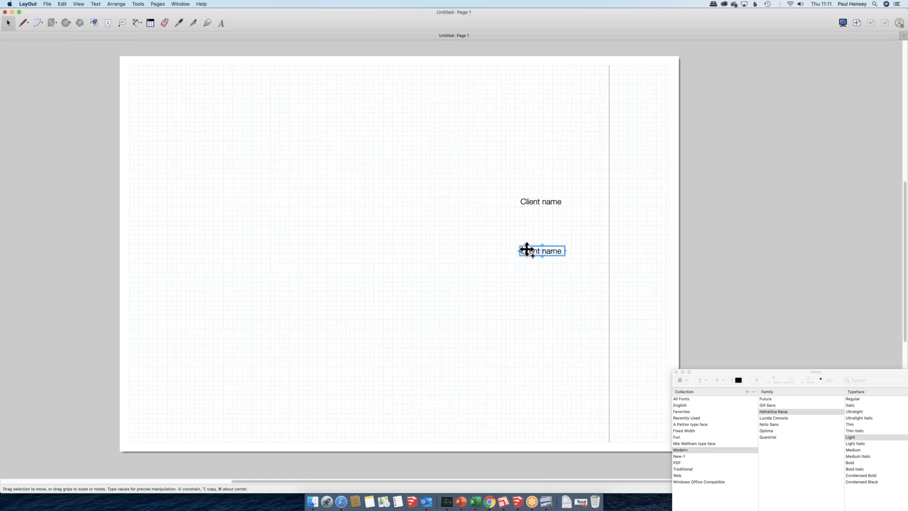
alt+drag(527, 249, 527, 286)
triple_click(540, 251)
text(Title)
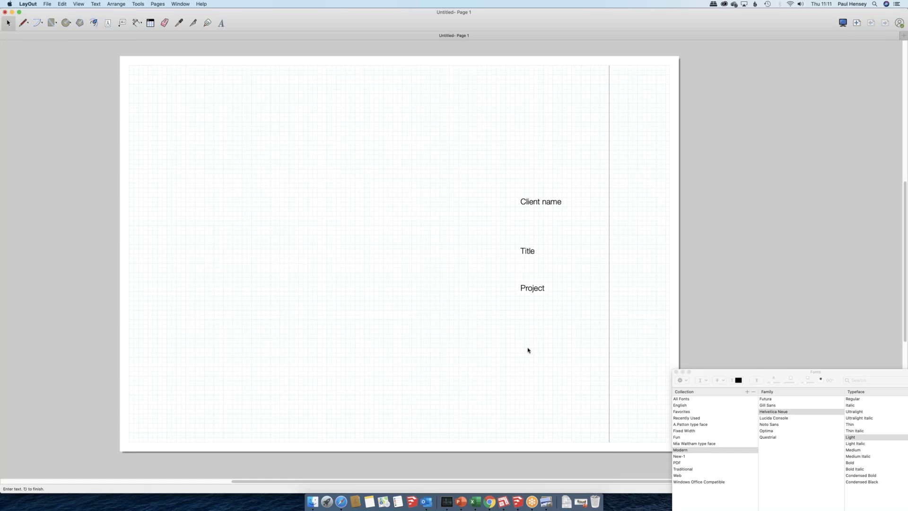
Stack Client name, Title and Project labels in the strip near the page bottom.
drag(530, 288, 519, 291)
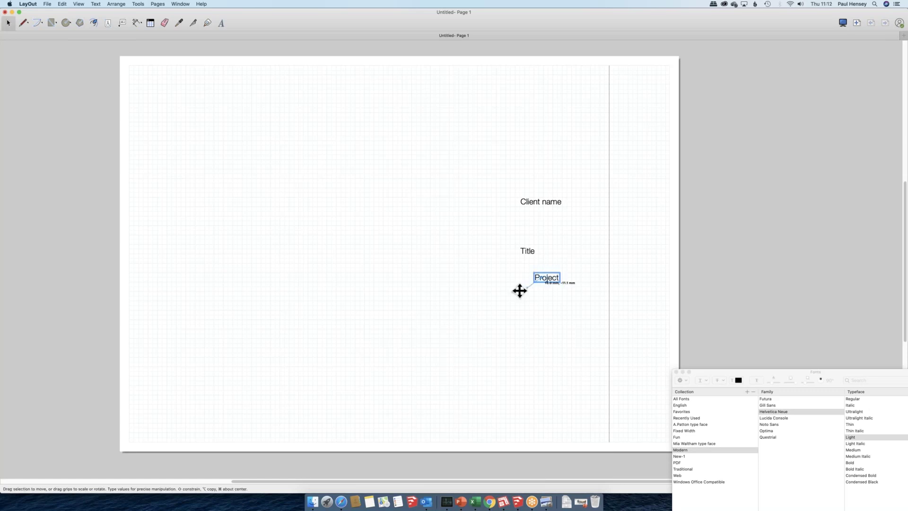
drag(519, 290, 521, 290)
click(530, 202)
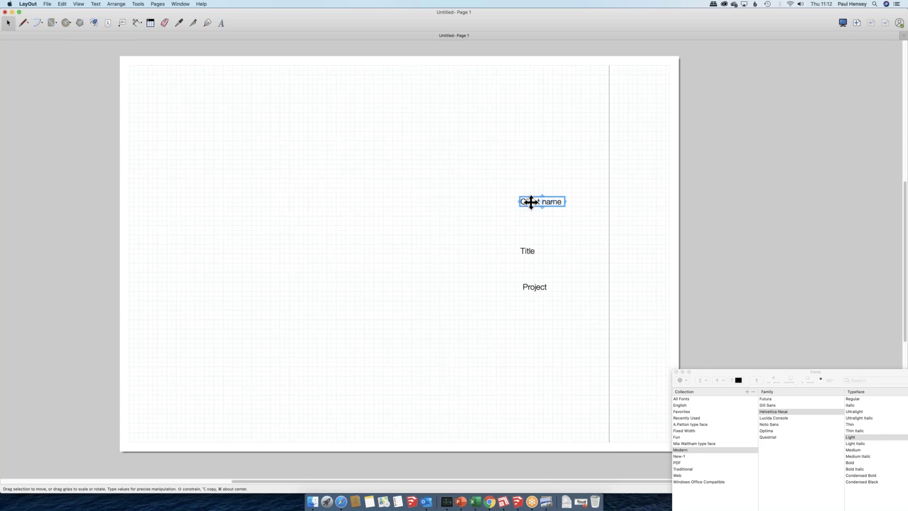
drag(530, 202, 620, 351)
drag(524, 252, 612, 379)
drag(535, 286, 622, 403)
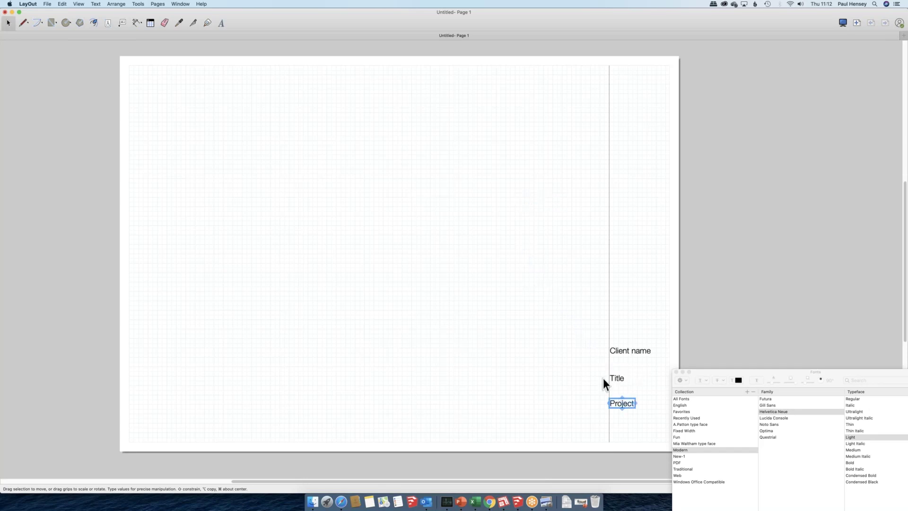
Copy the Client name label higher up the strip and retype it as 'Notes'.
key(h)
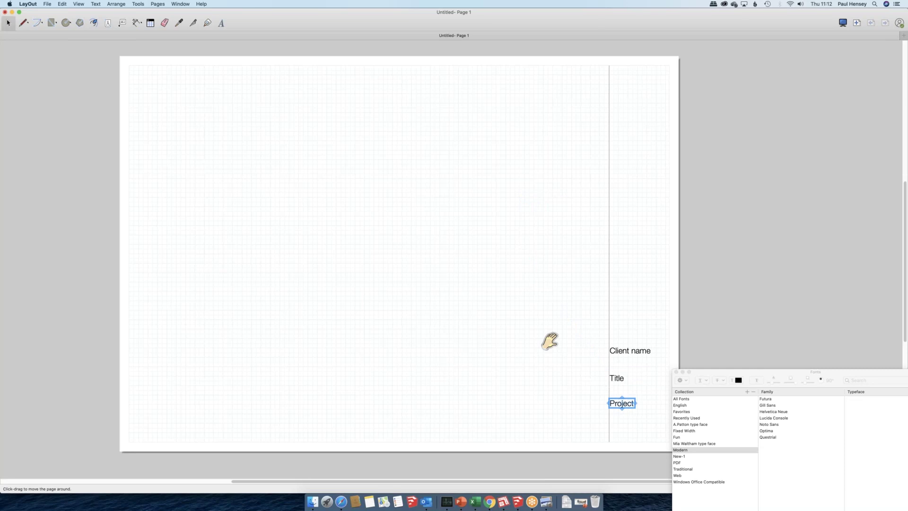
drag(550, 341, 423, 316)
alt+drag(486, 326, 486, 175)
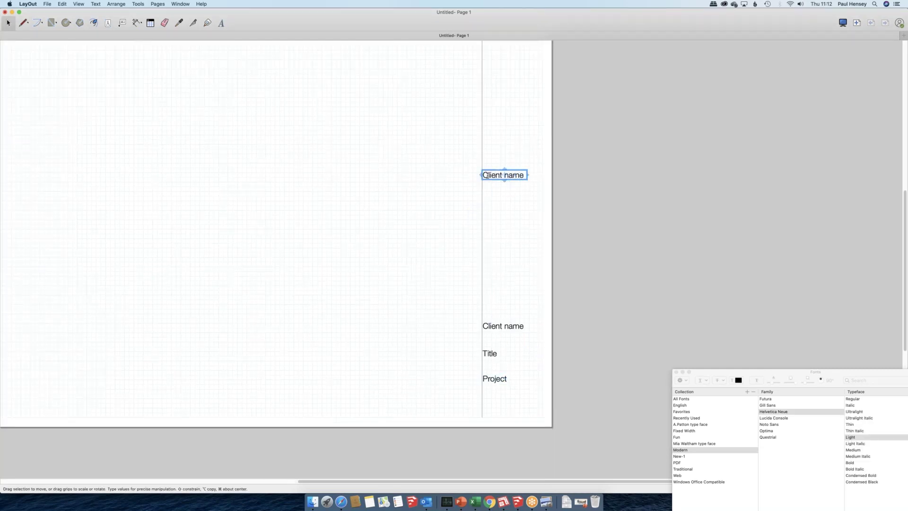
double_click(484, 175)
text(Notes)
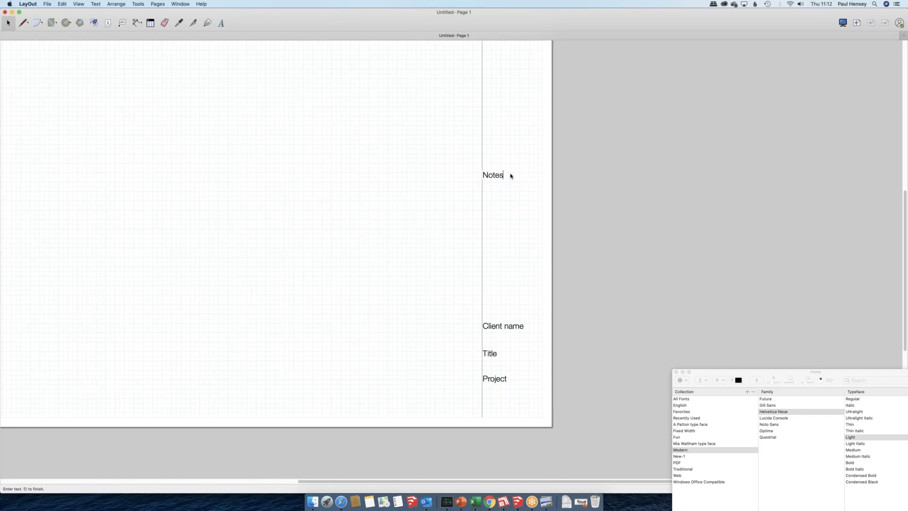
key(Escape)
Duplicate the Notes label just below it and retype it as 'Rev'.
click(494, 178)
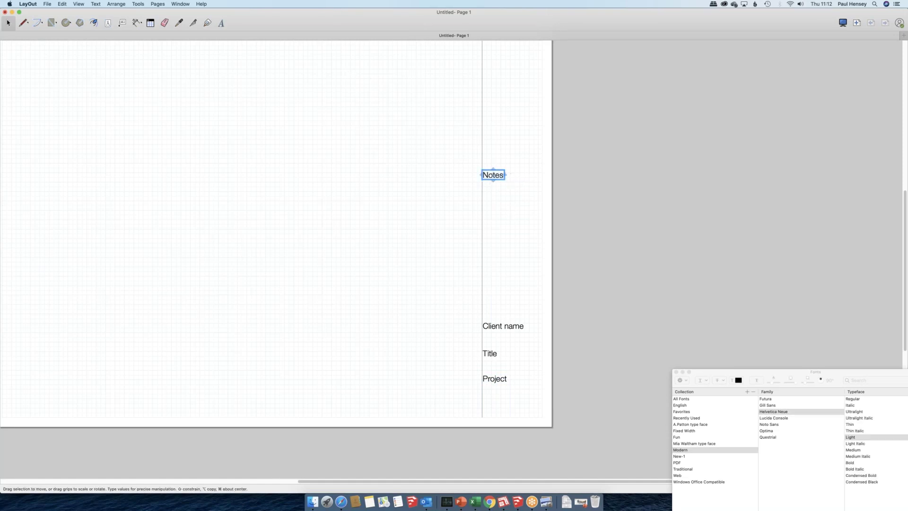
alt+drag(492, 177, 492, 219)
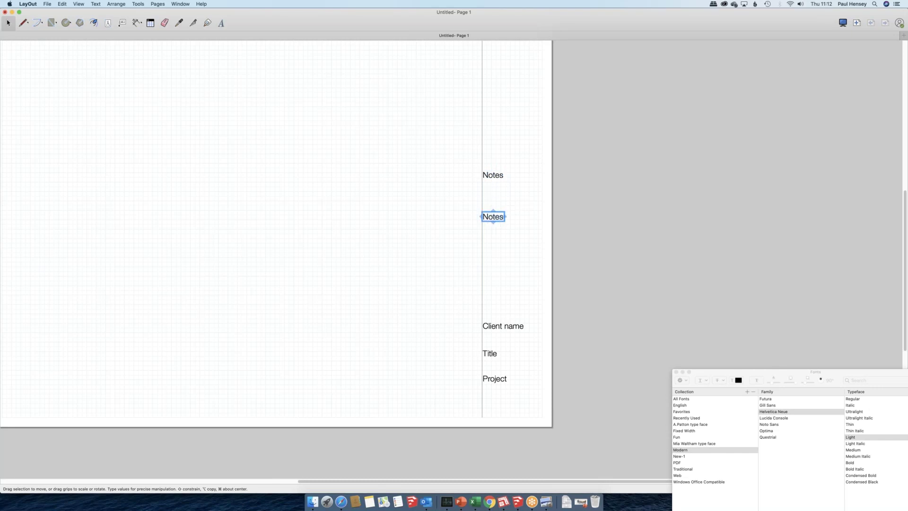
double_click(493, 216)
text(Rev)
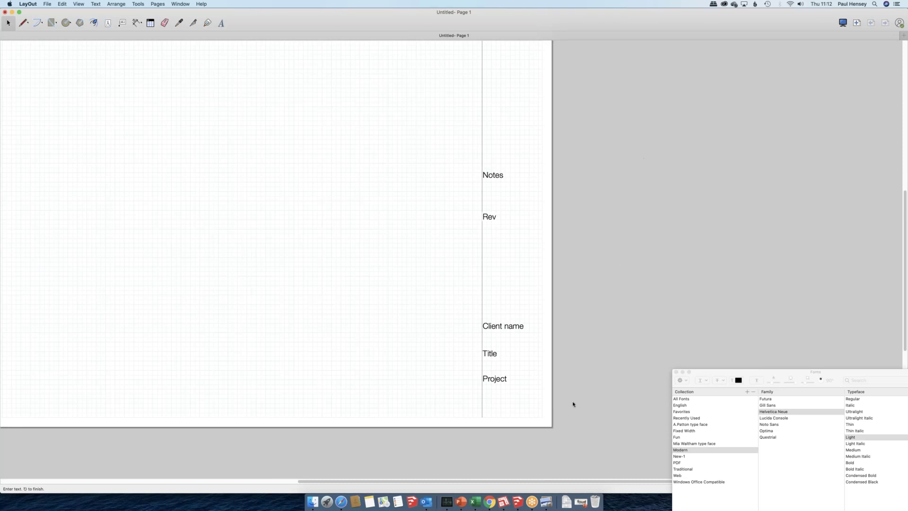
click(508, 215)
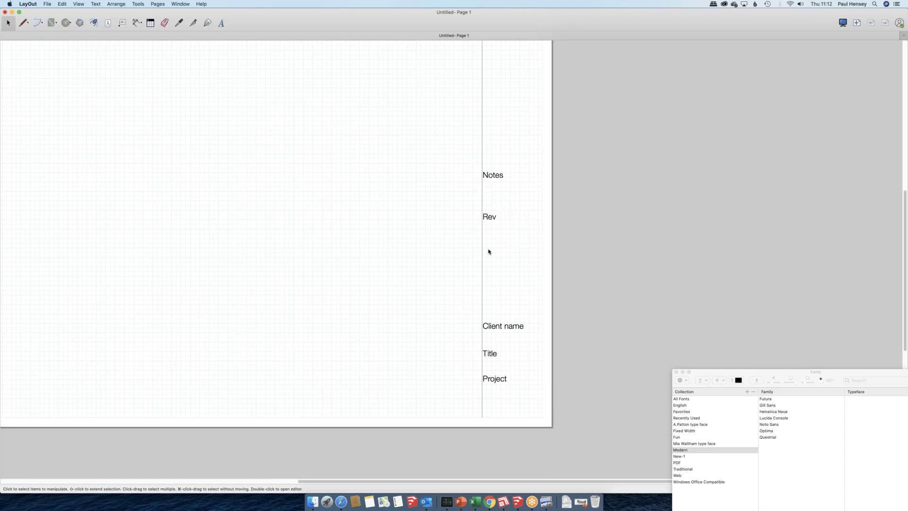
Copy the Project label just below itself and retype it as 'Status'.
click(491, 381)
alt+drag(487, 379, 487, 403)
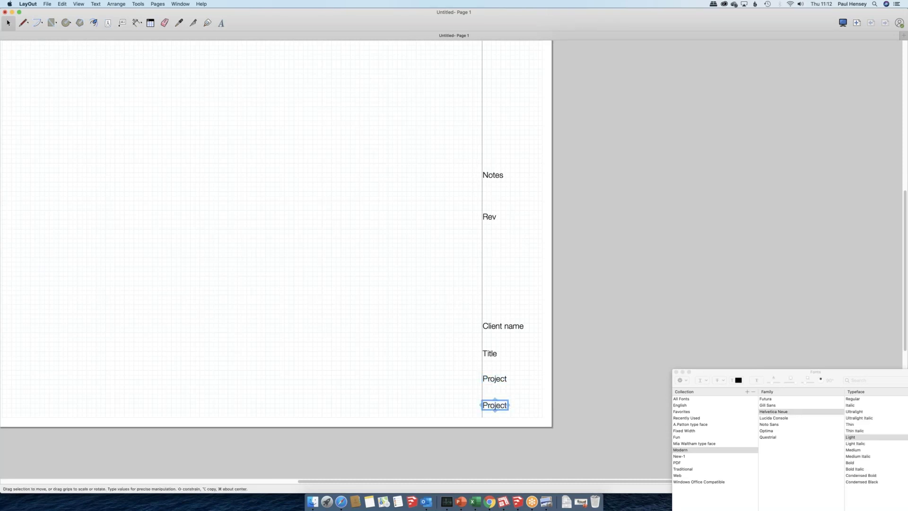
double_click(490, 405)
text(S)
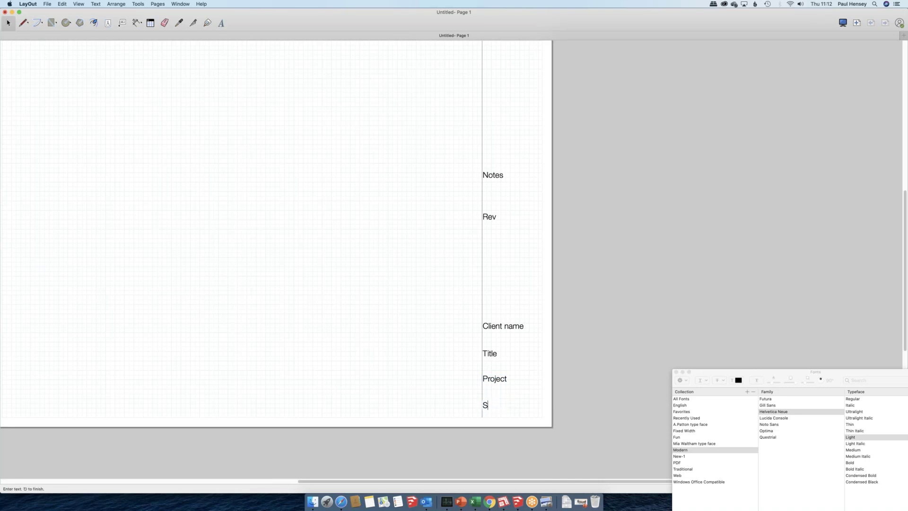
text(tatus)
key(Escape)
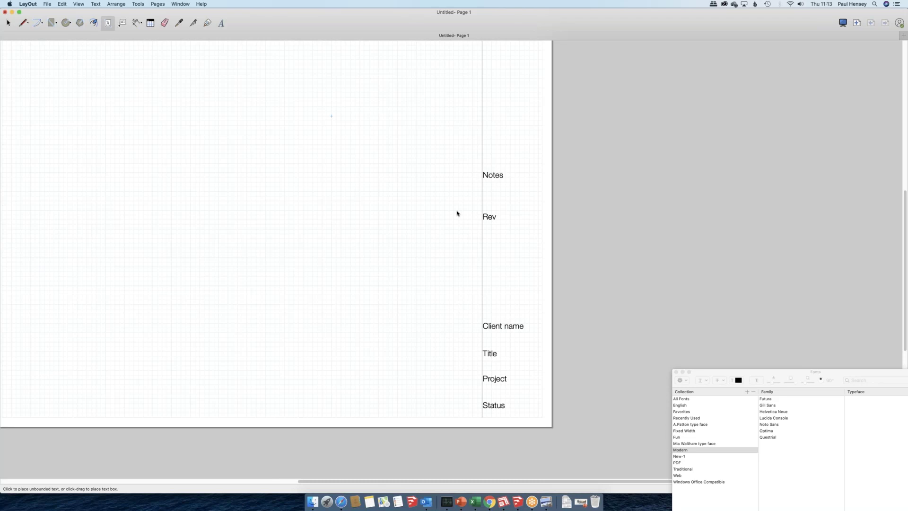
Add the revision header 'A description date by' above the Rev label.
text(Rev)
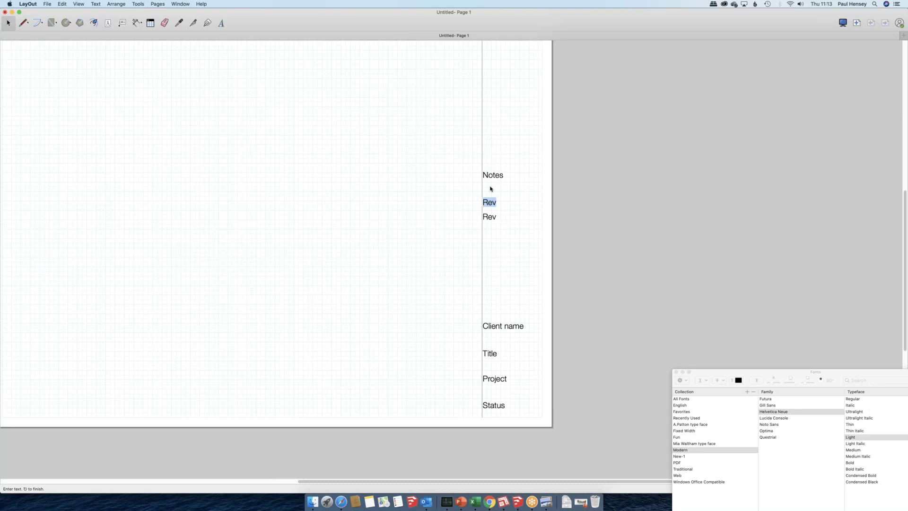
text(A	description	Date)
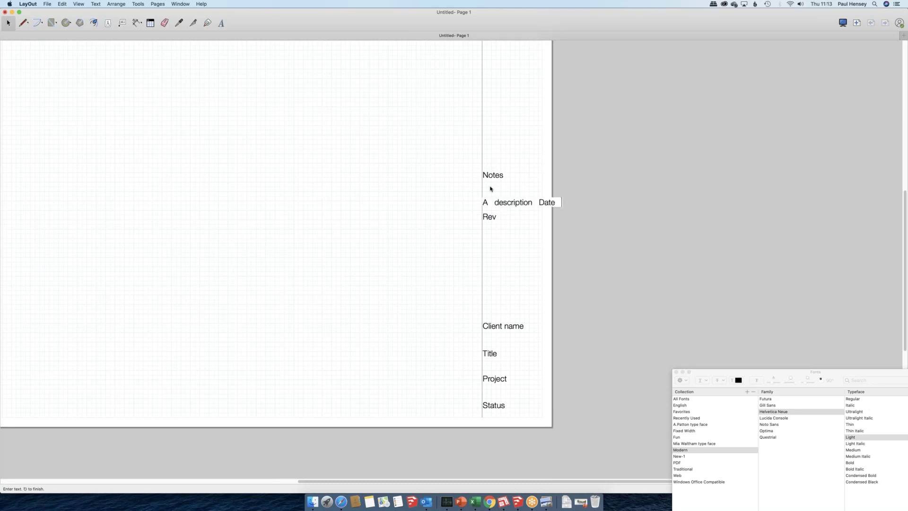
key(Escape)
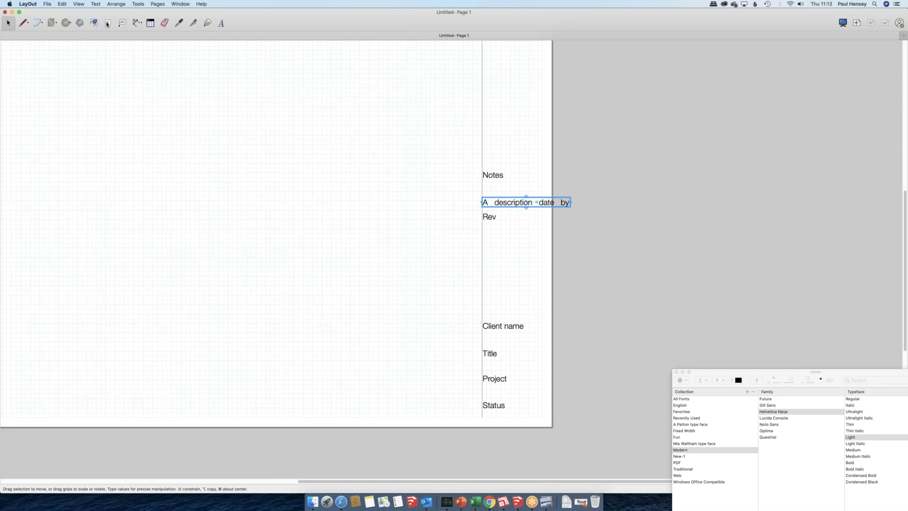
Start a text block below Rev with 'Green Zone Design' and the company's address line.
click(108, 24)
click(483, 267)
text(Green Zone Design)
key(Return)
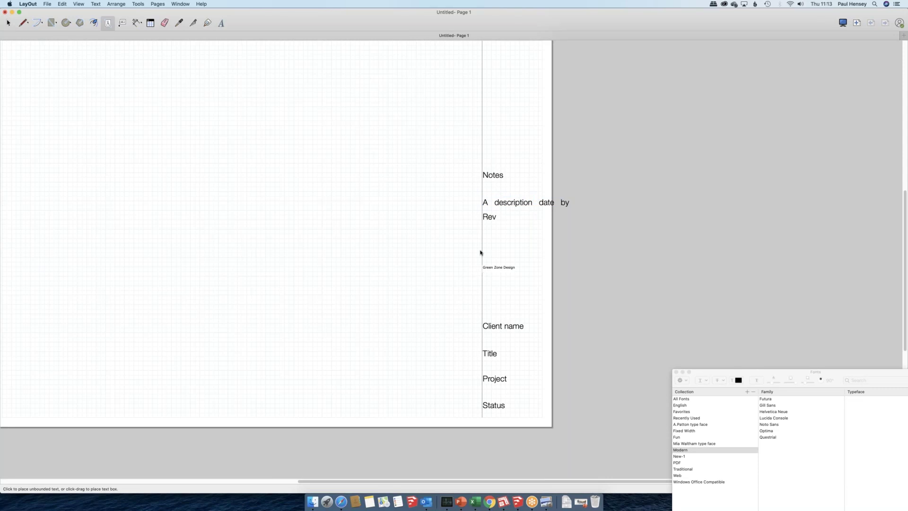
text(Midhurst, W.Sussex)
key(Return)
Add the company's phone, mobile and e-mail lines, then nudge the block up and right.
text(Tel:333333)
key(Return)
text(M: 6666666)
key(Return)
text(E: ggdbdnt)
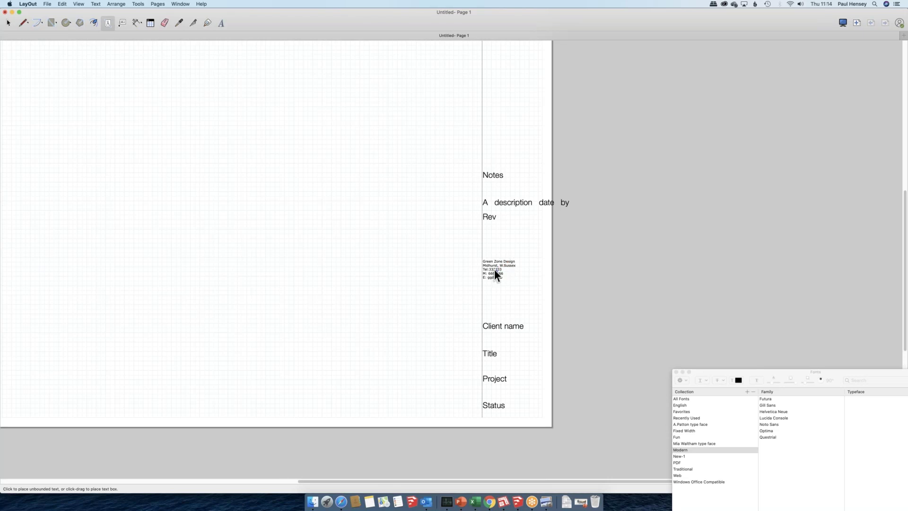
key(space)
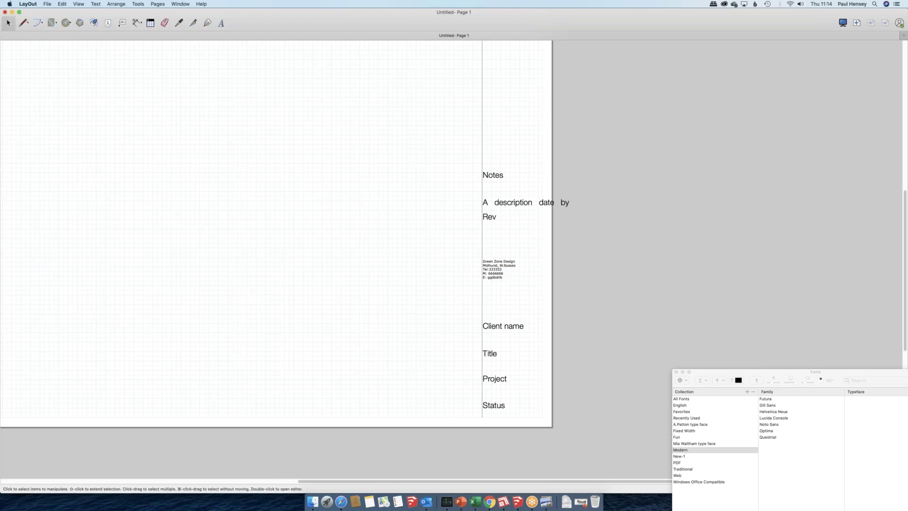
drag(499, 270, 516, 263)
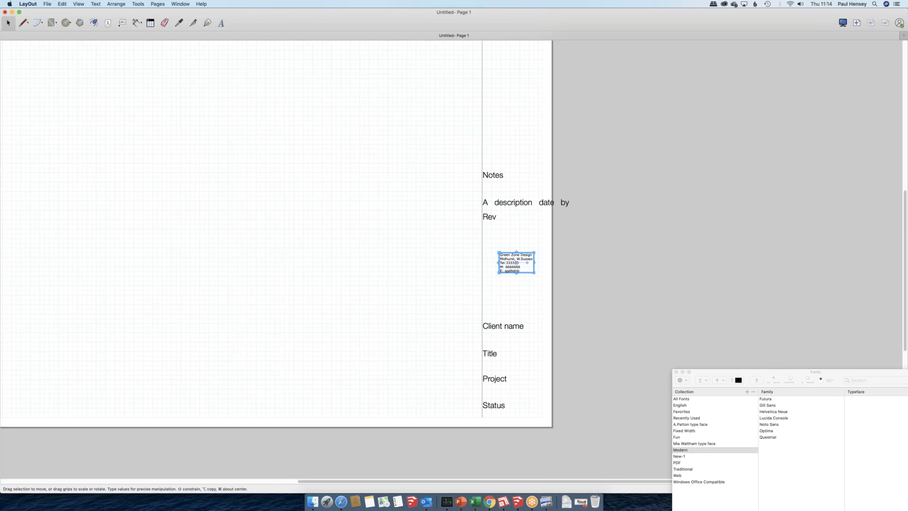
Shrink the Notes, revision header and Rev labels to size 12, then select Client name and Title.
click(181, 4)
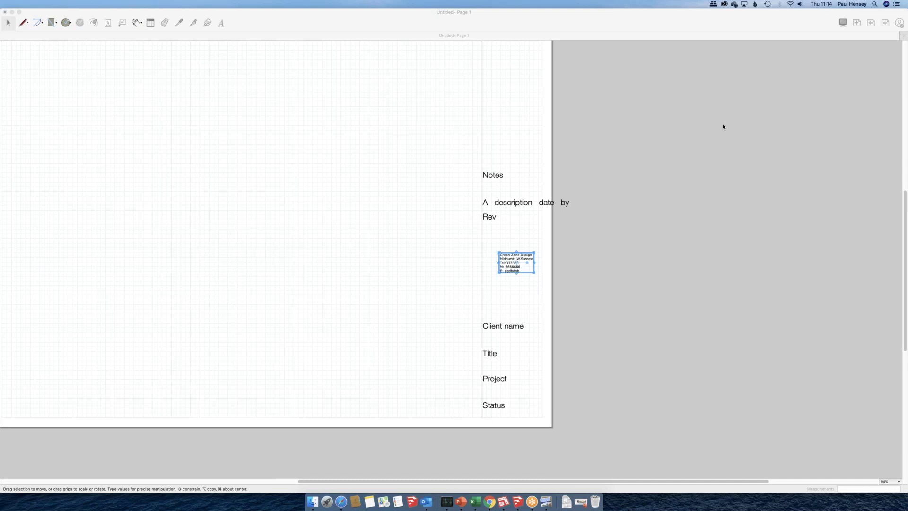
click(723, 126)
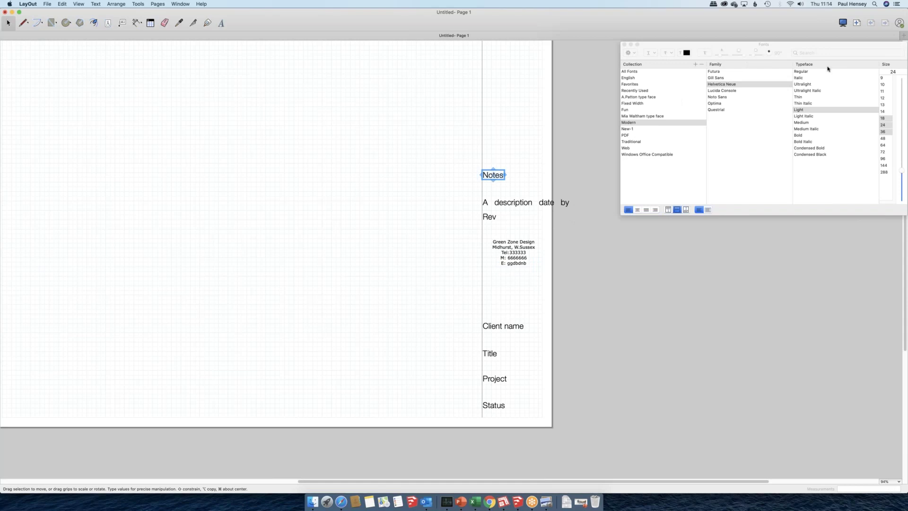
click(882, 98)
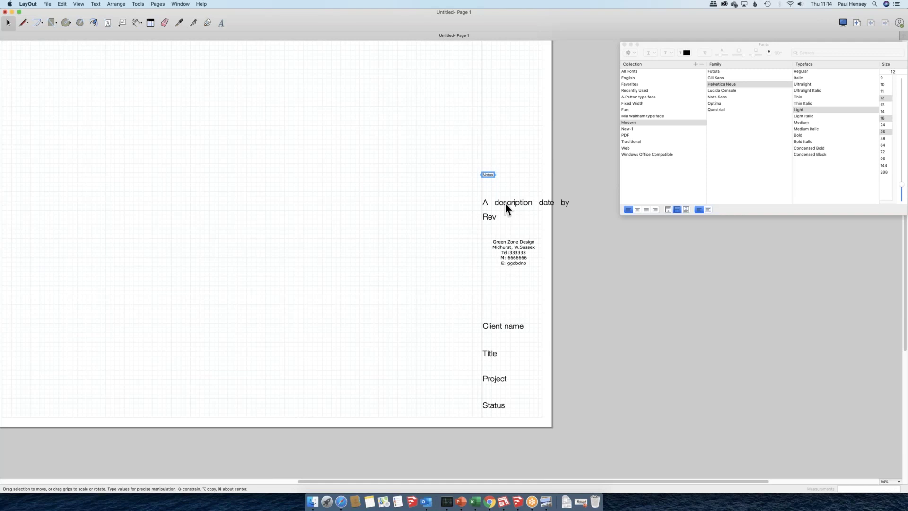
click(505, 203)
click(490, 216)
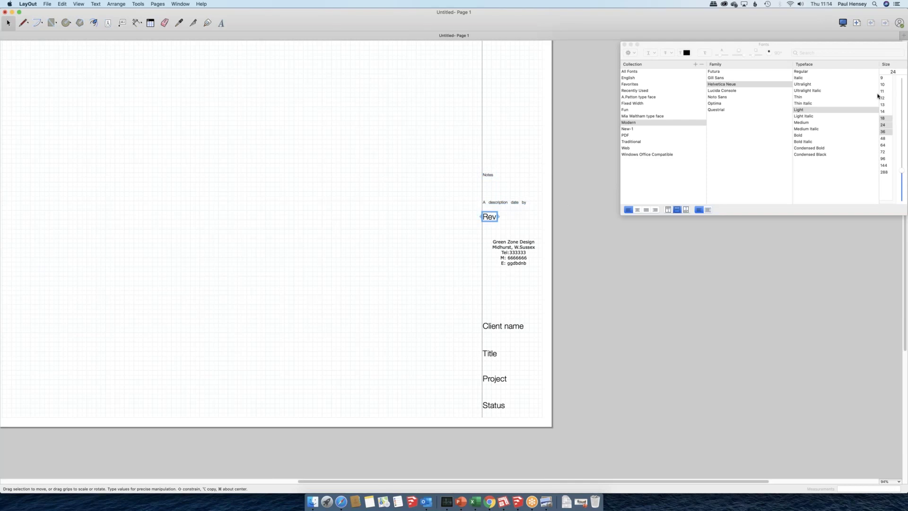
click(882, 97)
click(503, 326)
shift+click(489, 353)
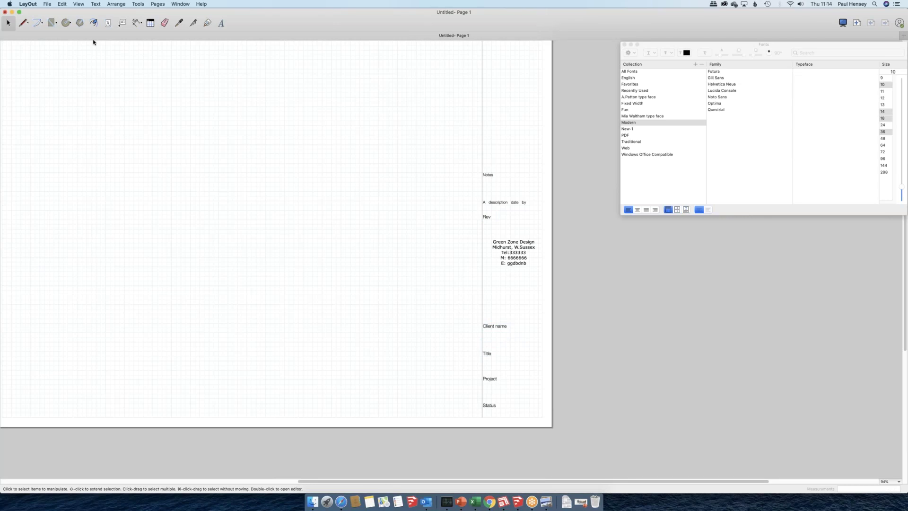
Draw a rectangle around the Client name label and select it.
key(r)
click(482, 323)
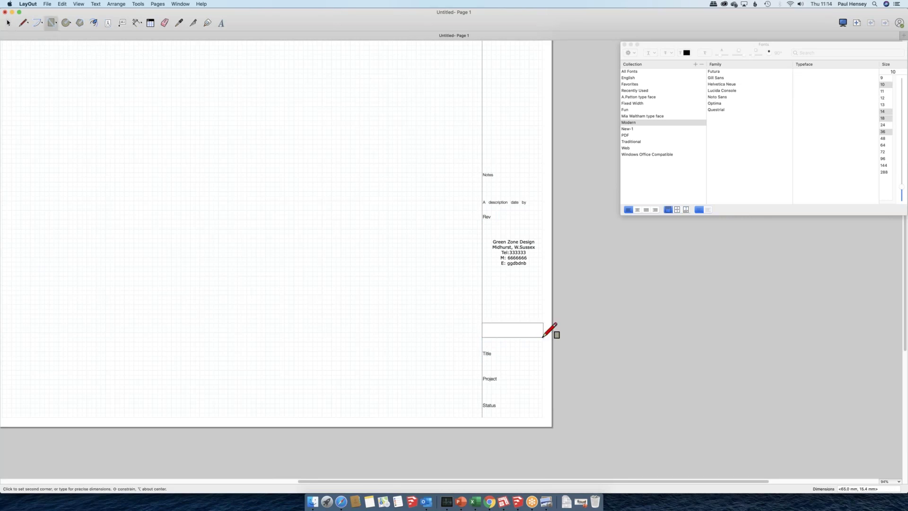
click(539, 341)
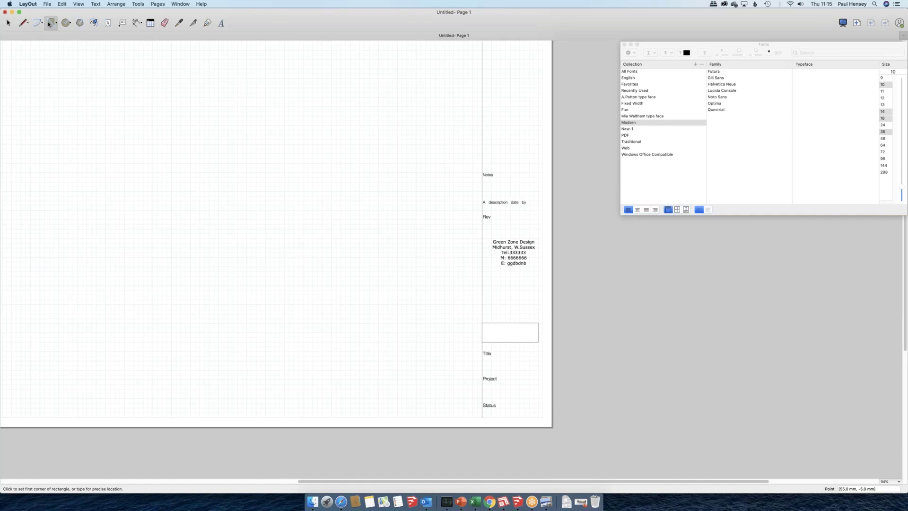
click(8, 23)
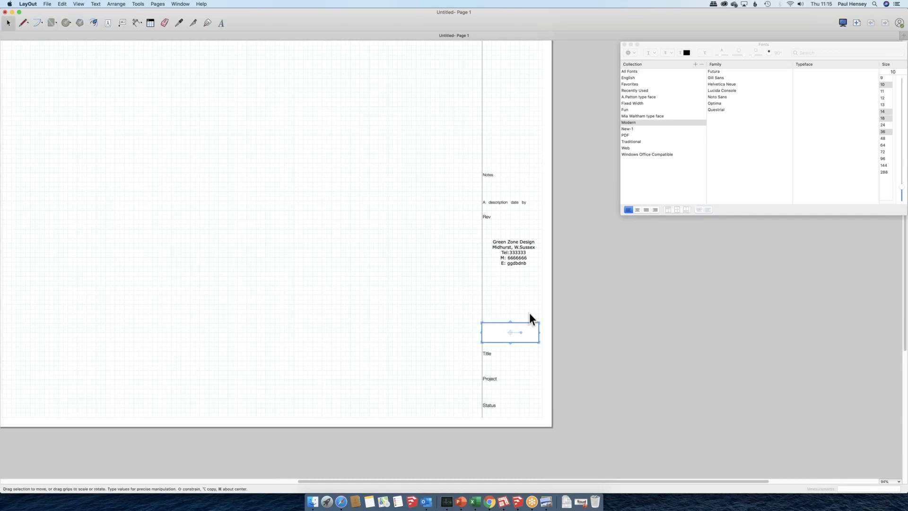
Open the Shape Style and Pattern Fill panels.
click(181, 5)
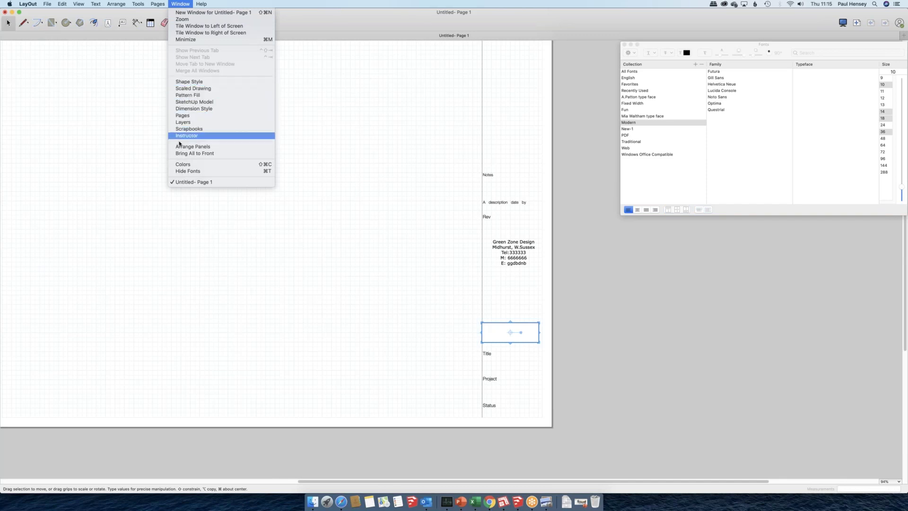
click(181, 82)
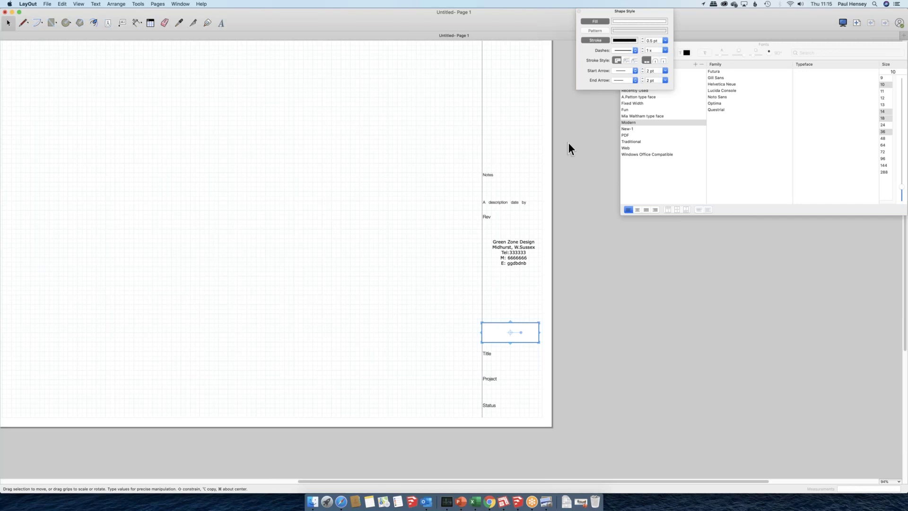
click(181, 6)
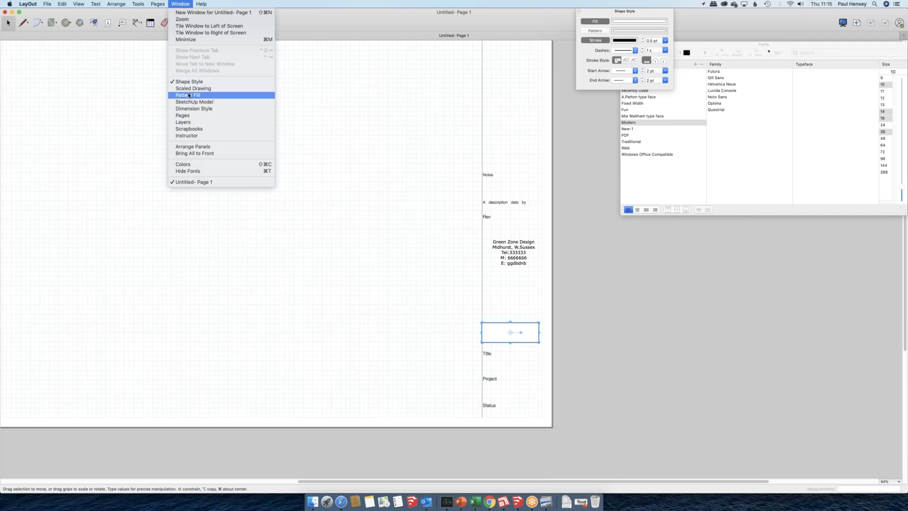
click(188, 95)
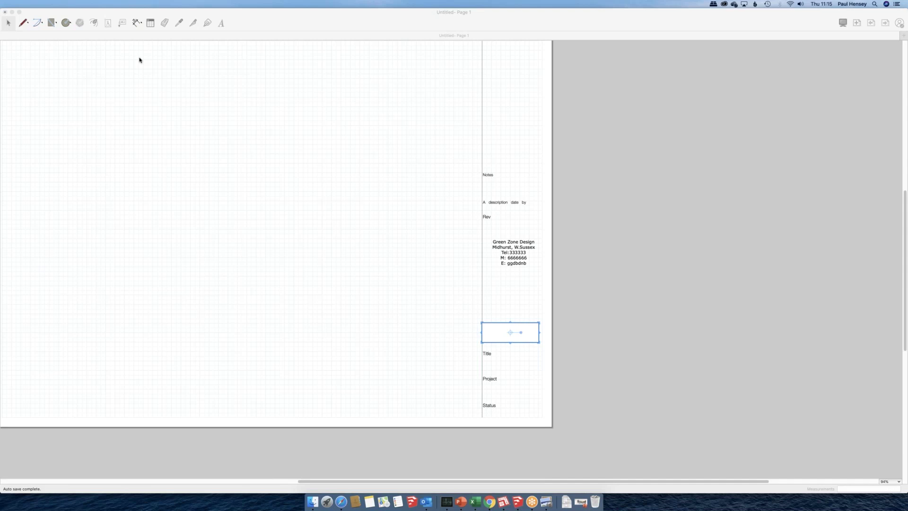
Make the rectangle outline-only, drop Status into the bottom cell, and copy a box up around Rev.
click(139, 60)
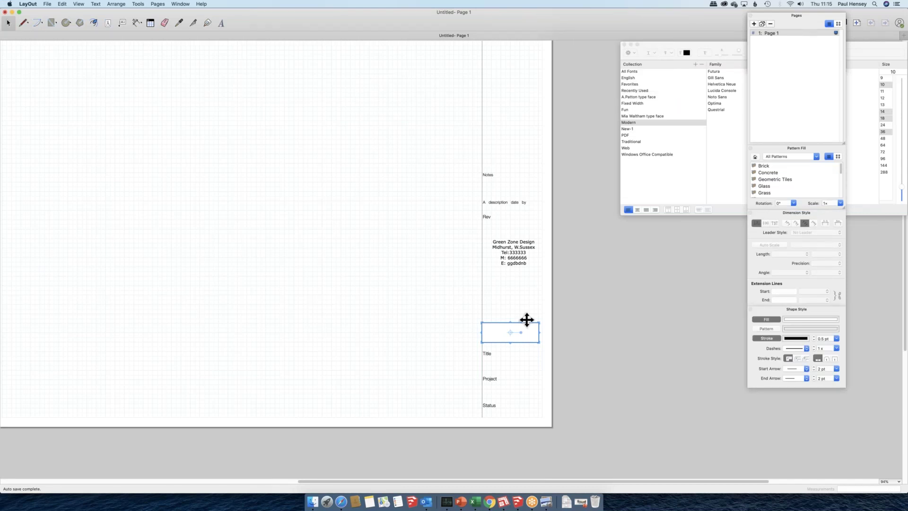
click(773, 321)
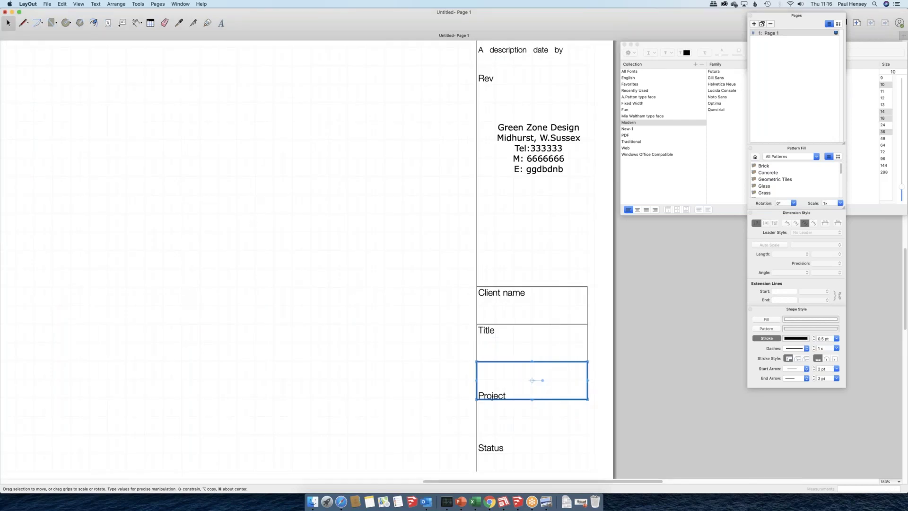
drag(474, 434, 475, 393)
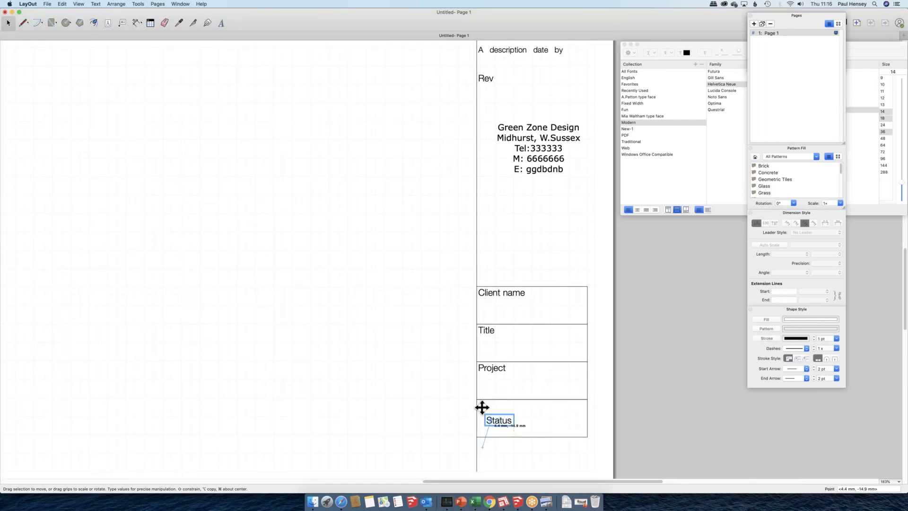
click(552, 299)
drag(551, 299, 530, 89)
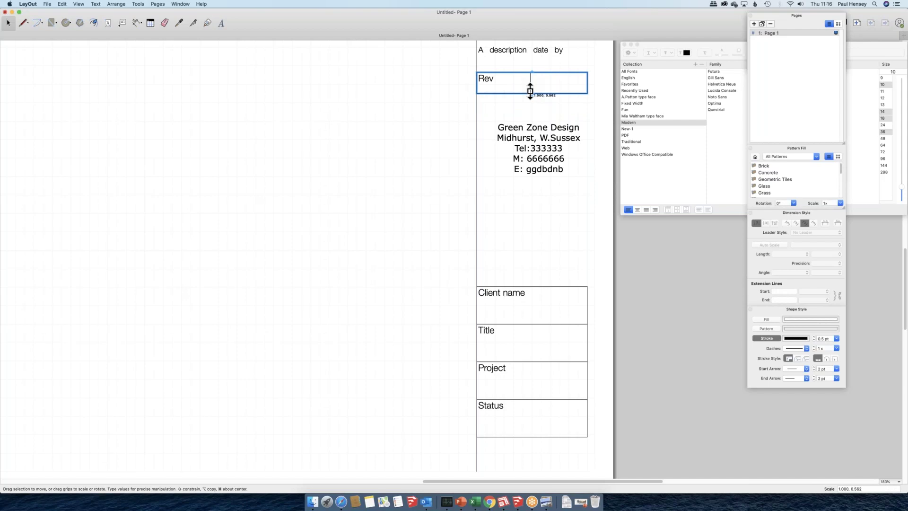
scroll(486, 249, down, 1)
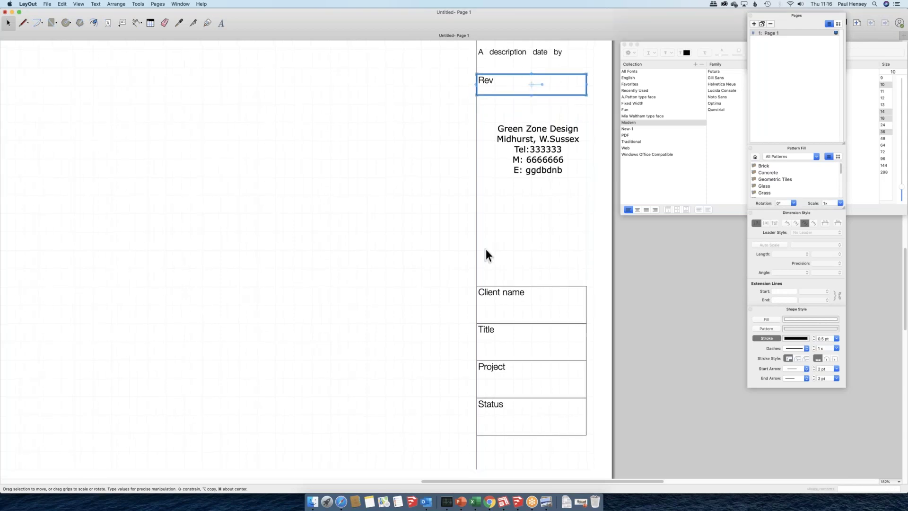
scroll(486, 249, down, 2)
middle_drag(487, 249, 515, 301)
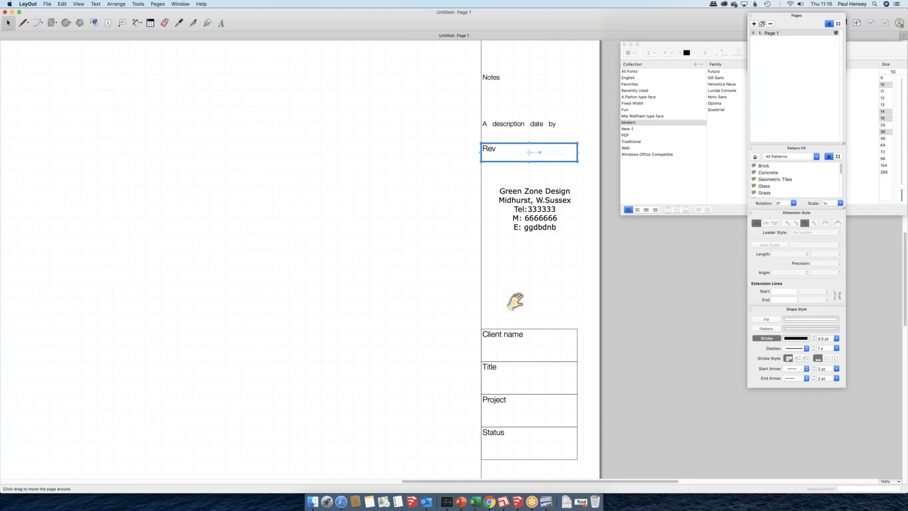
middle_drag(516, 302, 512, 377)
click(558, 253)
scroll(558, 253, down, 2)
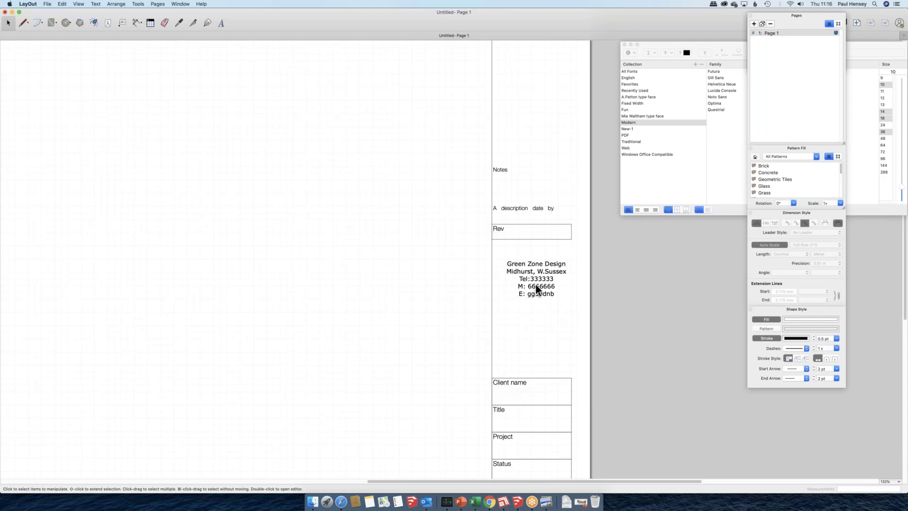
scroll(533, 284, up, 1)
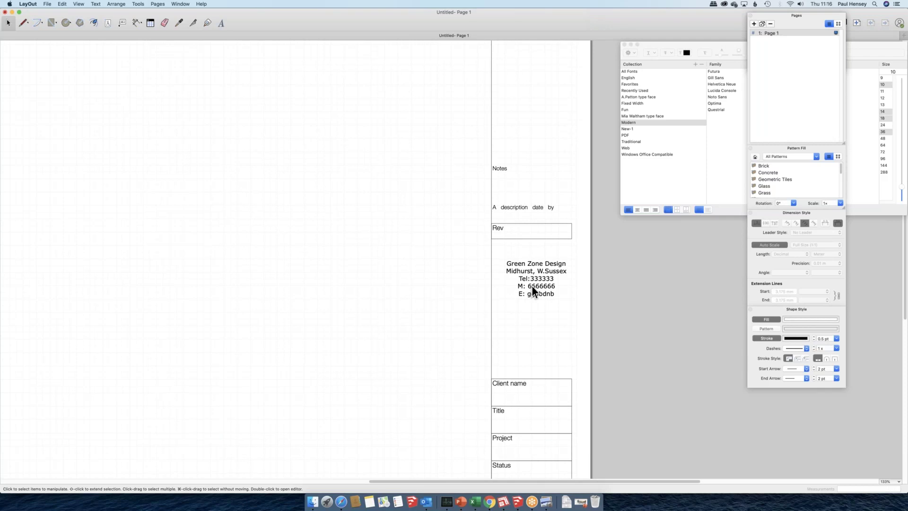
scroll(532, 285, up, 5)
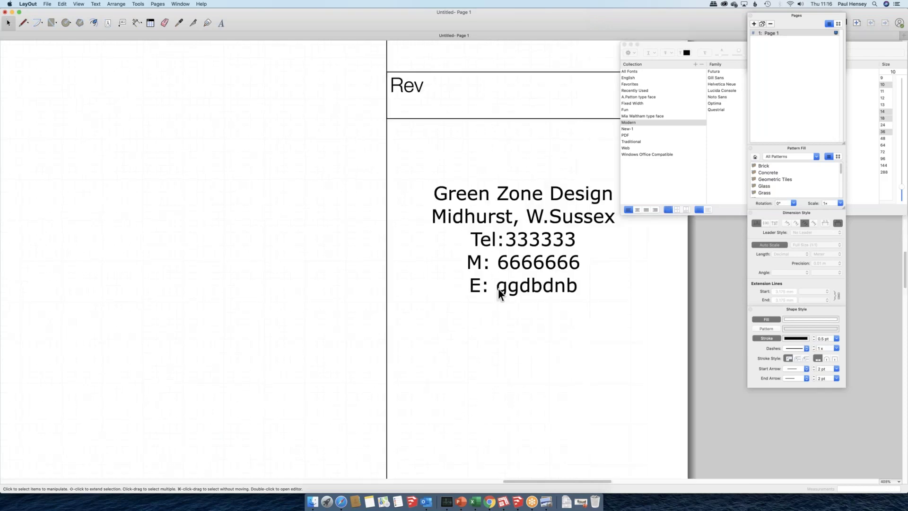
scroll(498, 288, up, 10)
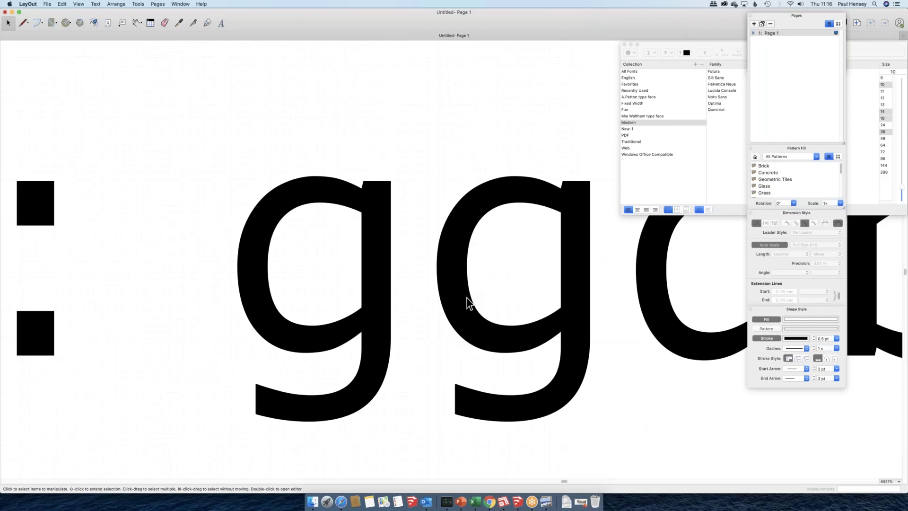
scroll(467, 298, down, 12)
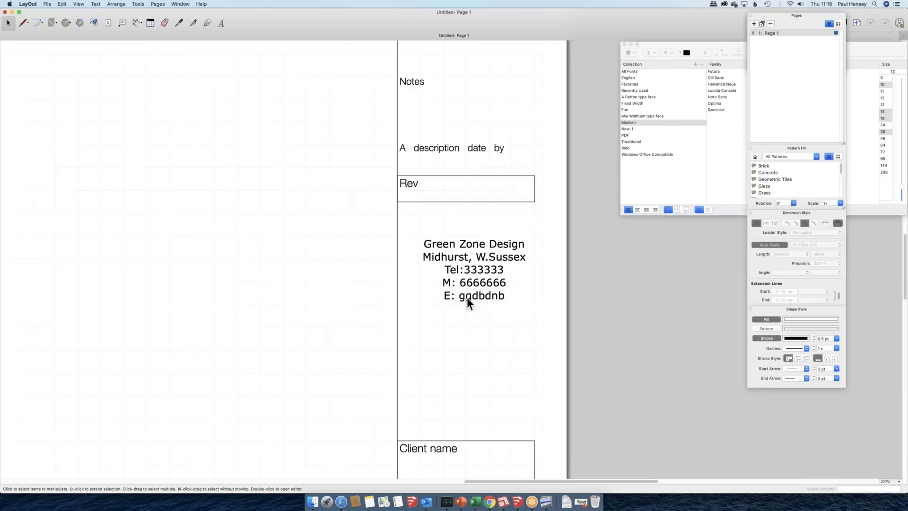
scroll(466, 297, down, 2)
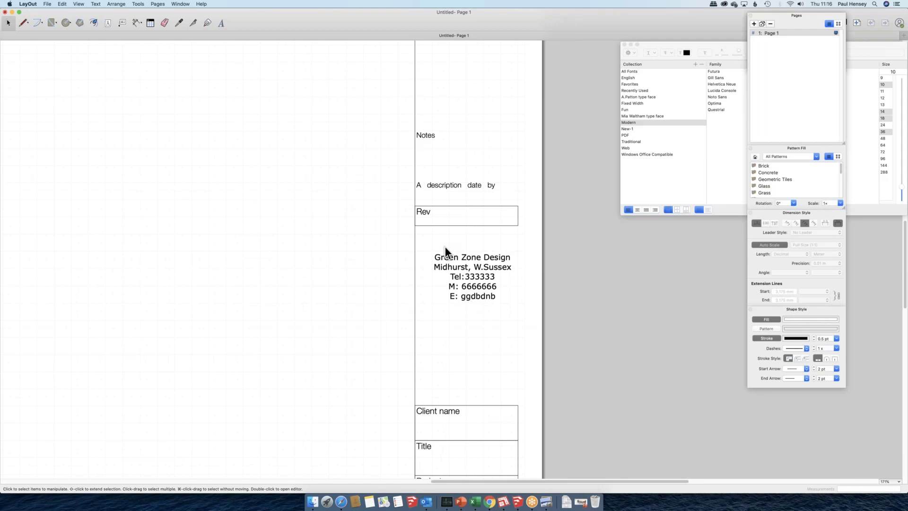
middle_drag(474, 237, 477, 227)
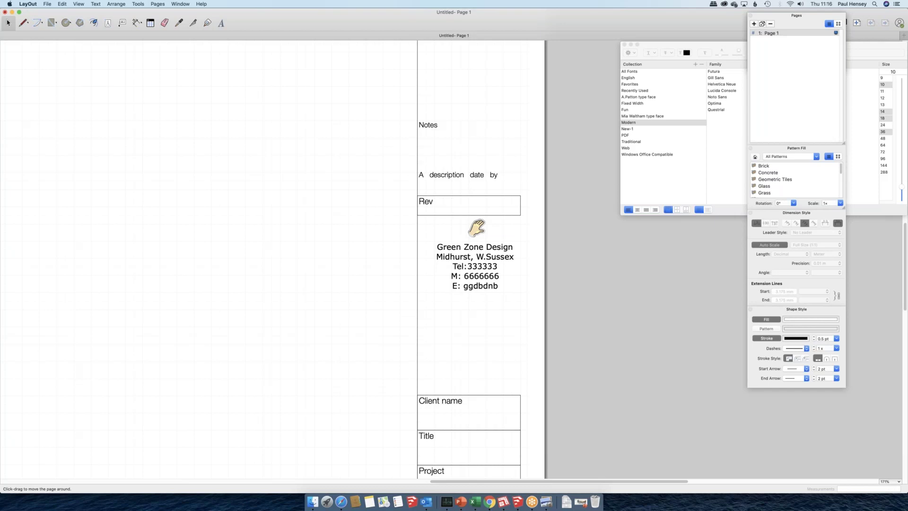
scroll(470, 259, down, 1)
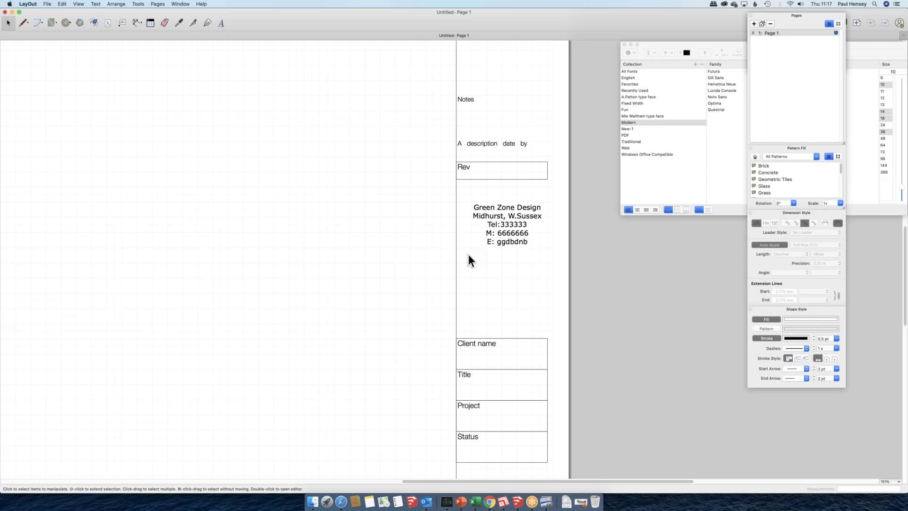
Nudge the address block down and move the Notes label to the top of the title-block strip.
drag(510, 230, 510, 232)
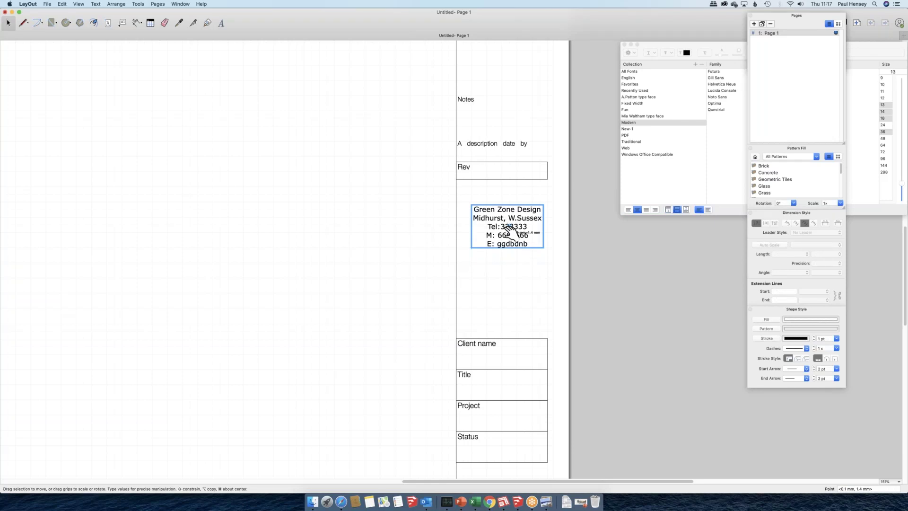
drag(466, 99, 469, 53)
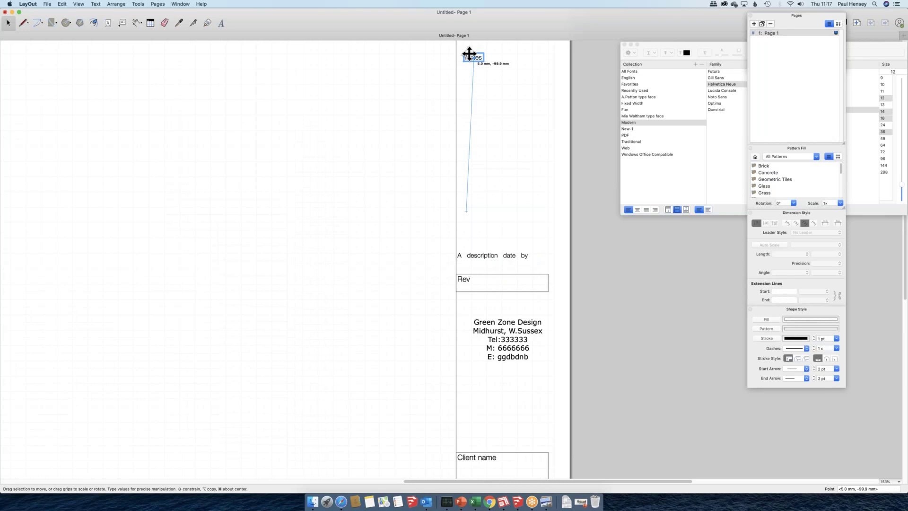
drag(469, 54, 469, 54)
scroll(544, 371, down, 10)
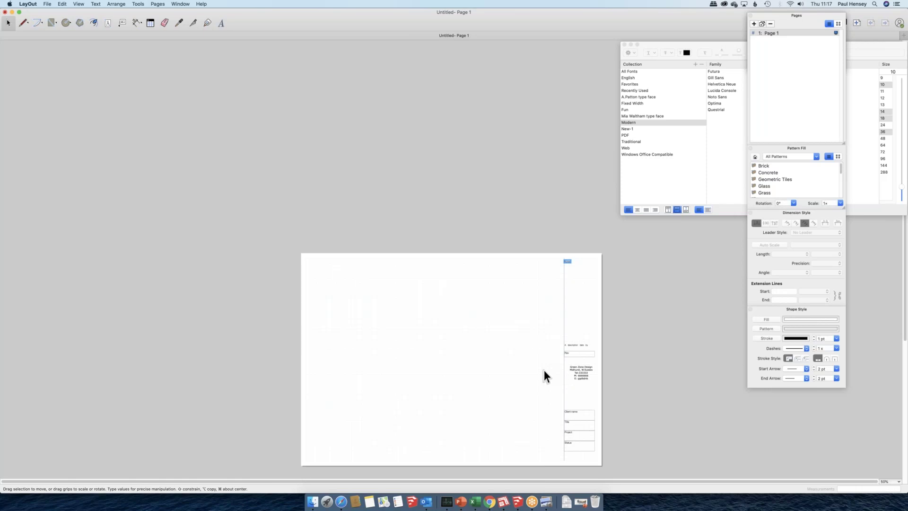
scroll(570, 288, up, 2)
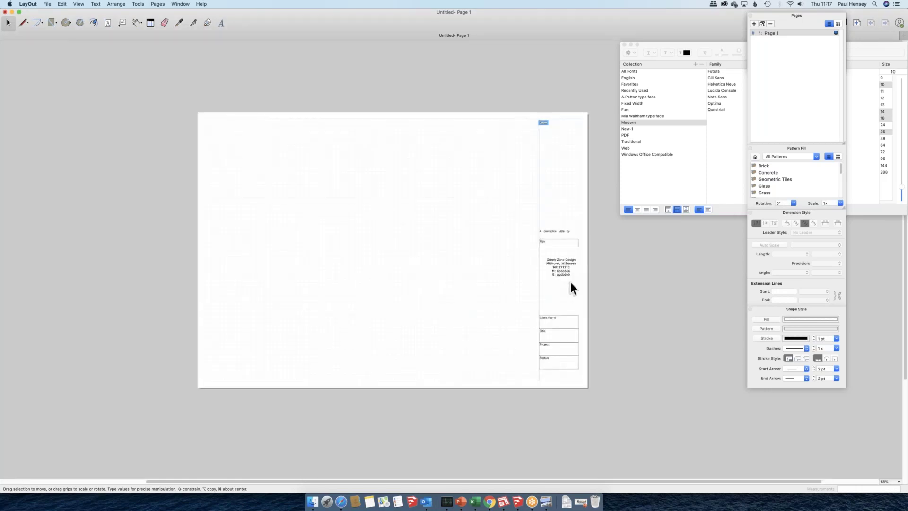
Return to LayOut and bring up the File > Insert dialog on the Construction detailing folder.
key(super+Tab)
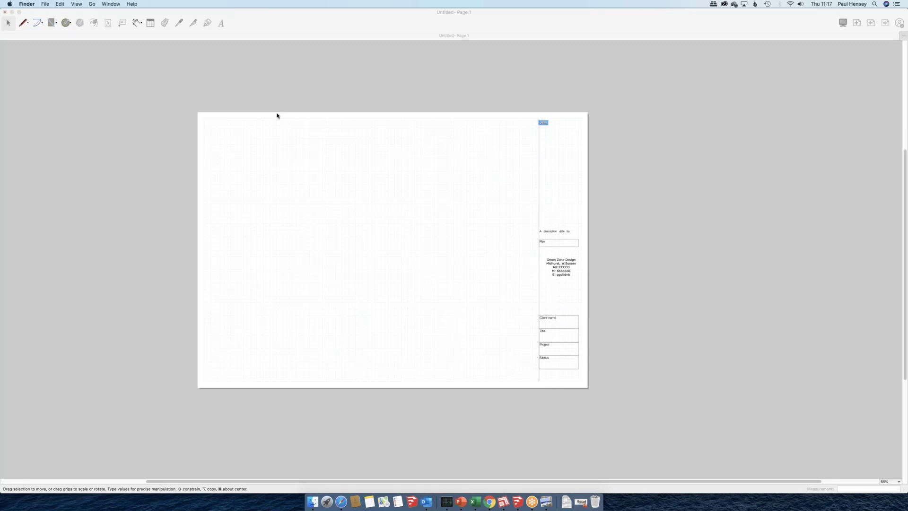
click(55, 9)
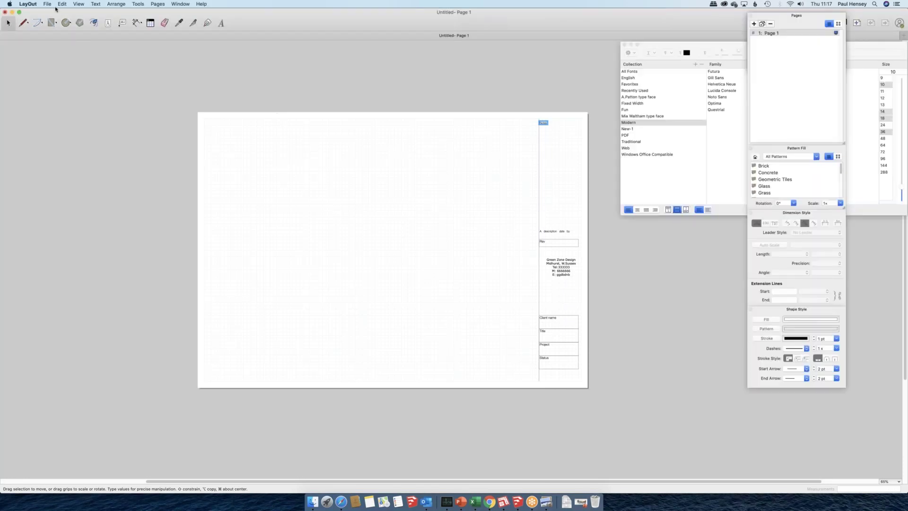
click(47, 5)
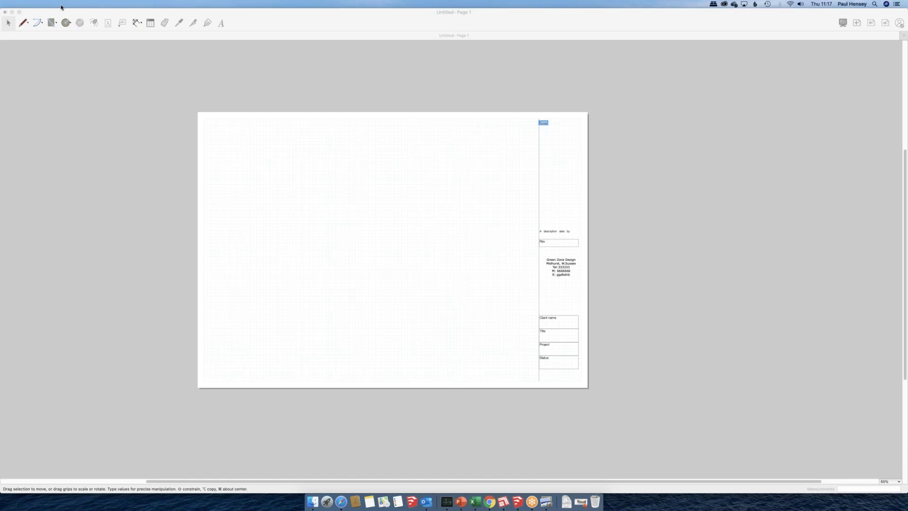
click(61, 7)
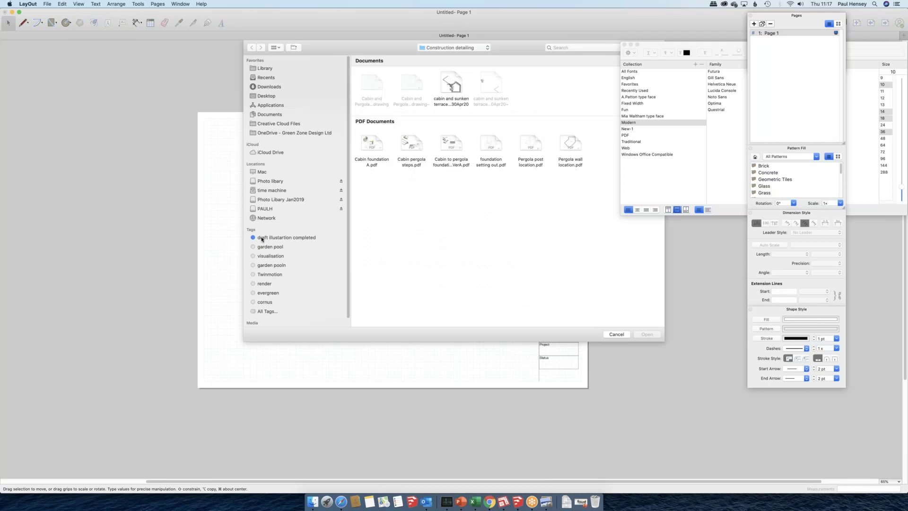
Browse from Documents through Green Zone Design into the Greenzone branding folder.
click(269, 114)
click(744, 152)
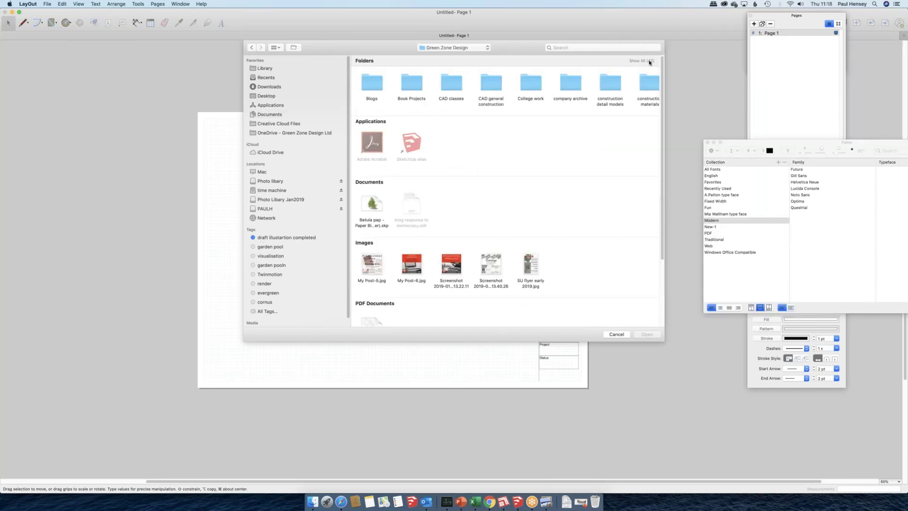
click(644, 60)
click(531, 208)
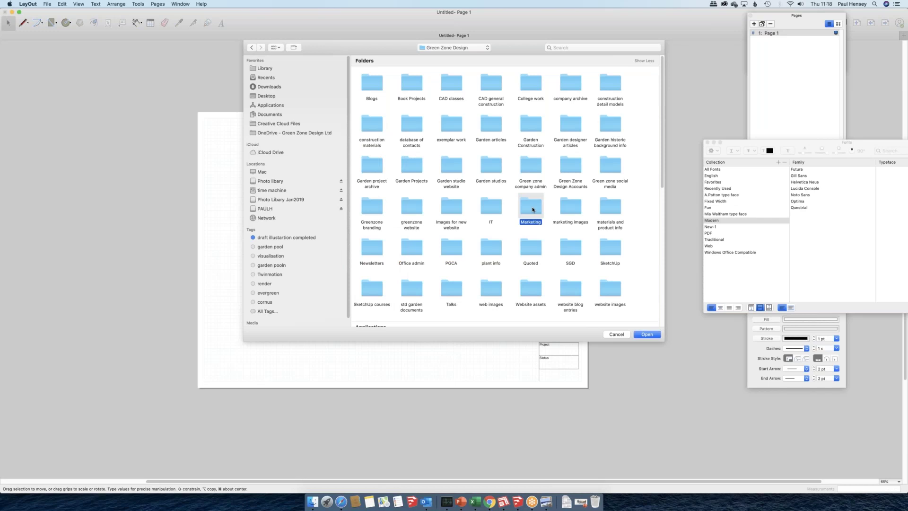
double_click(533, 210)
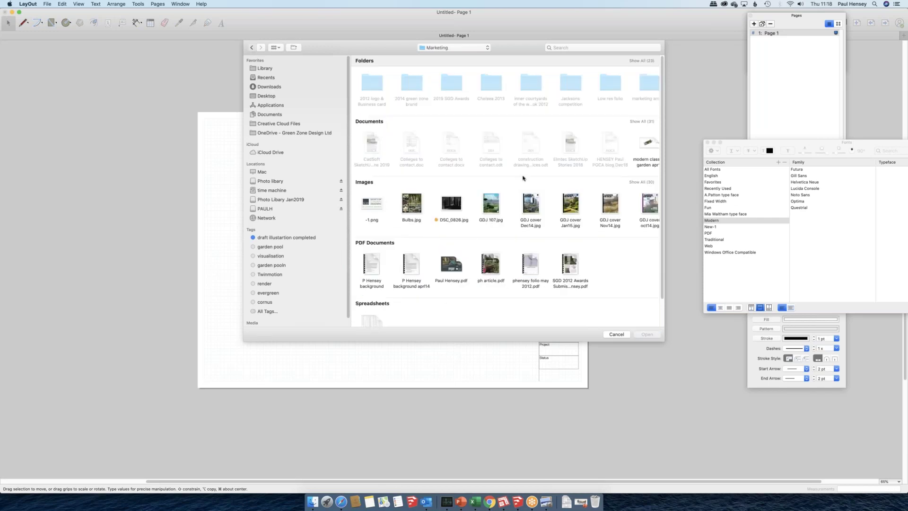
key(super+bracketleft)
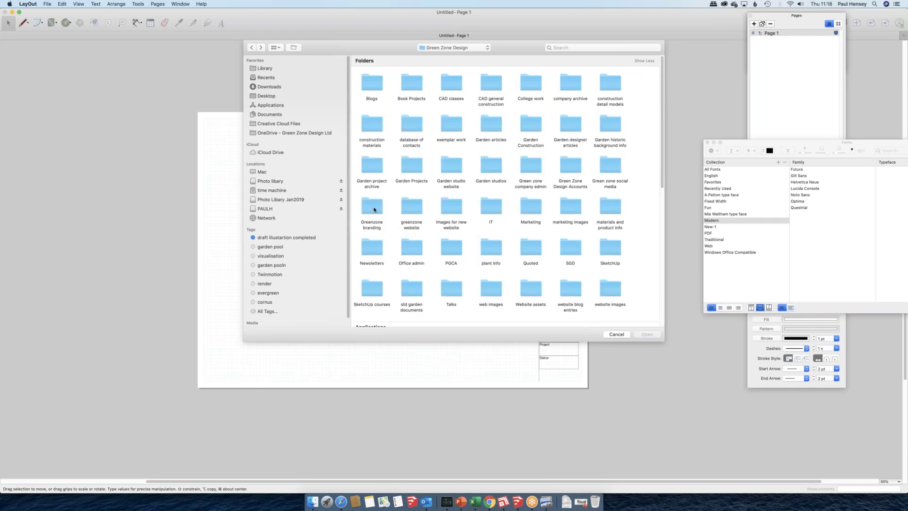
click(374, 209)
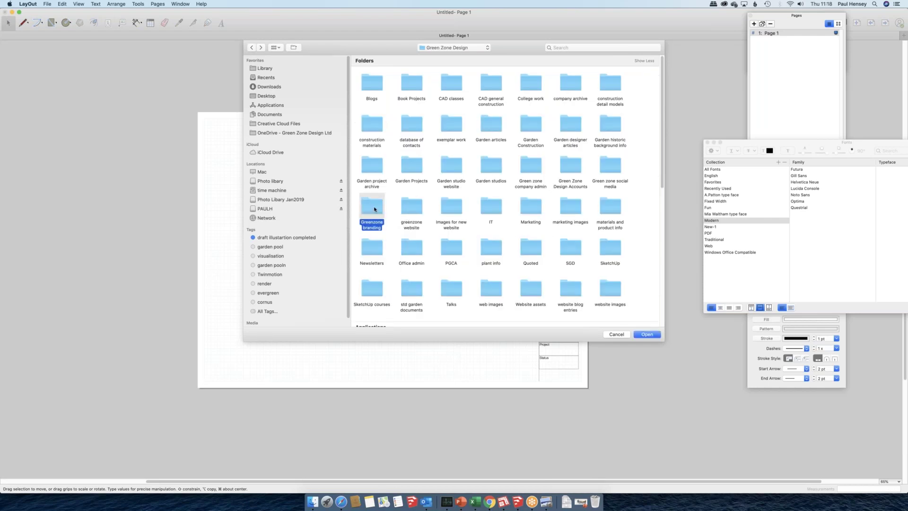
double_click(374, 209)
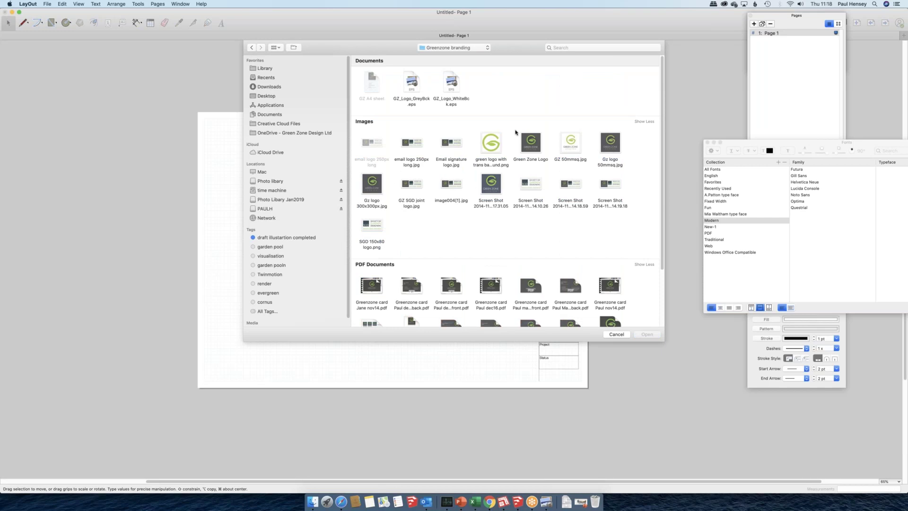
Insert the Green Zone Logo image onto the page and select the description row.
click(526, 142)
key(Return)
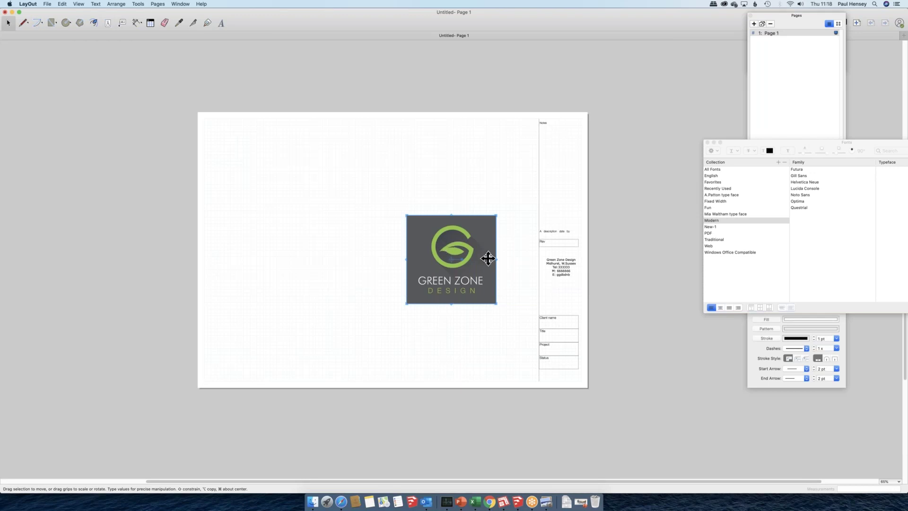
click(559, 230)
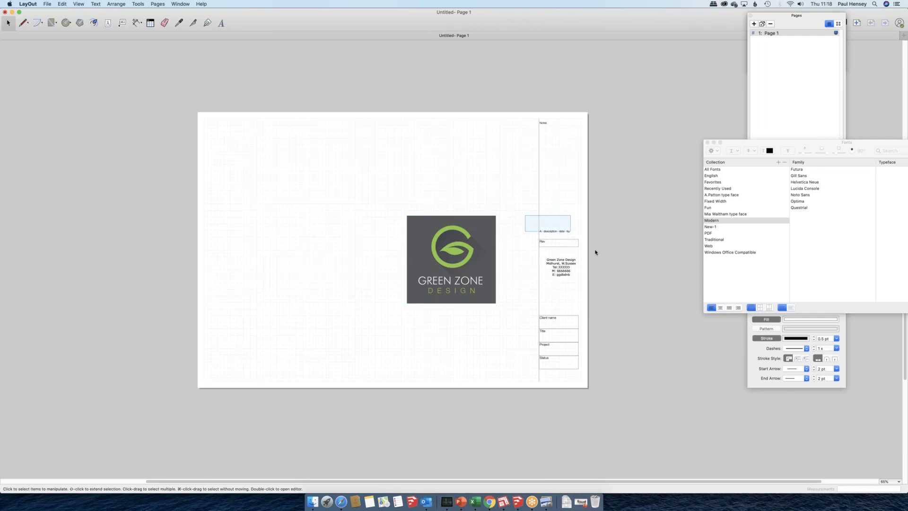
Move the description row and Rev box up and the address block down.
drag(549, 239, 550, 209)
drag(561, 267, 557, 274)
click(483, 228)
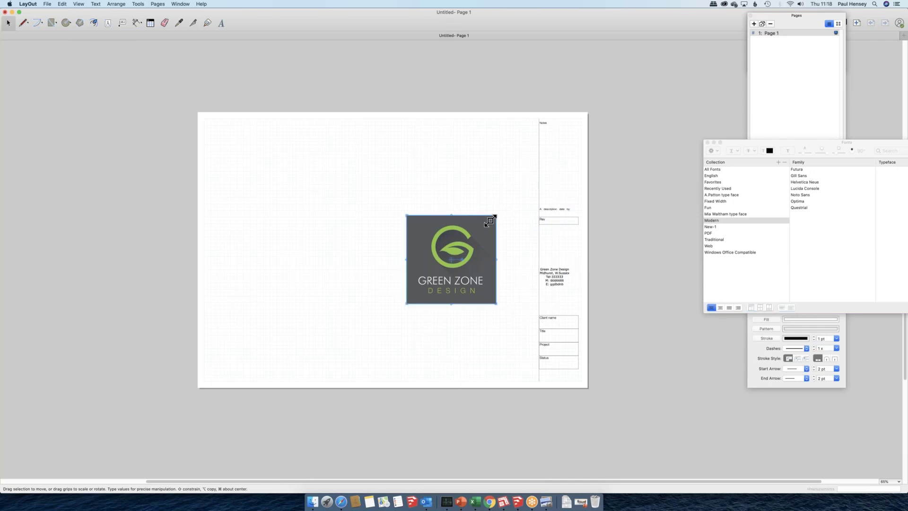
Shrink the logo to 0.802 scale under Rev and delete the vertical title-block divider line.
drag(490, 221, 477, 234)
drag(477, 234, 473, 238)
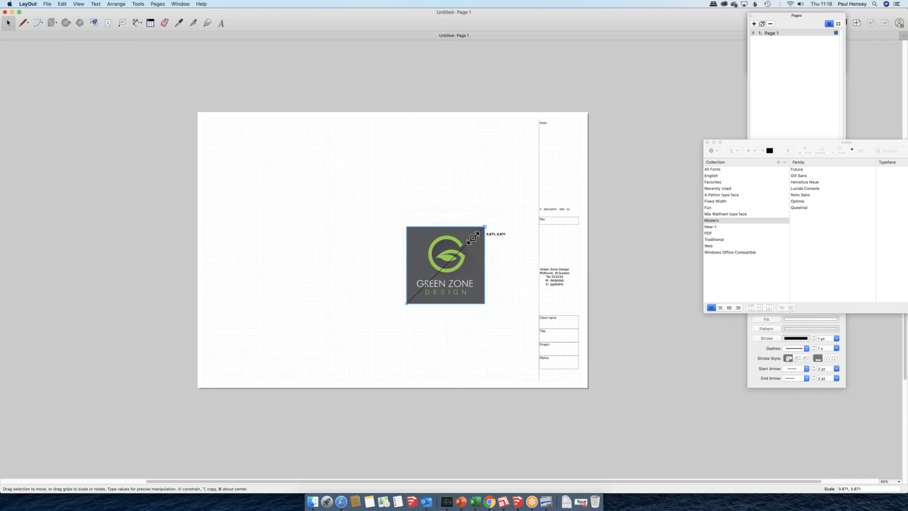
drag(473, 238, 563, 253)
drag(588, 278, 572, 263)
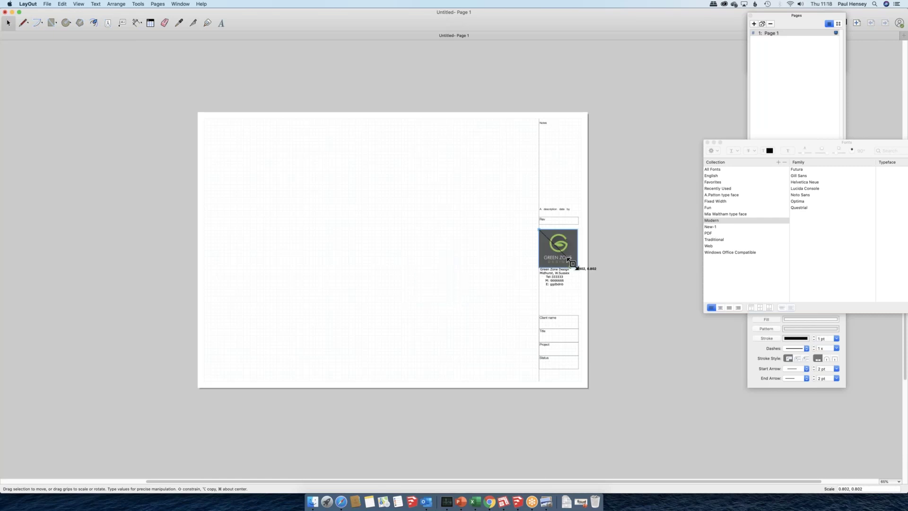
drag(572, 263, 572, 263)
click(538, 249)
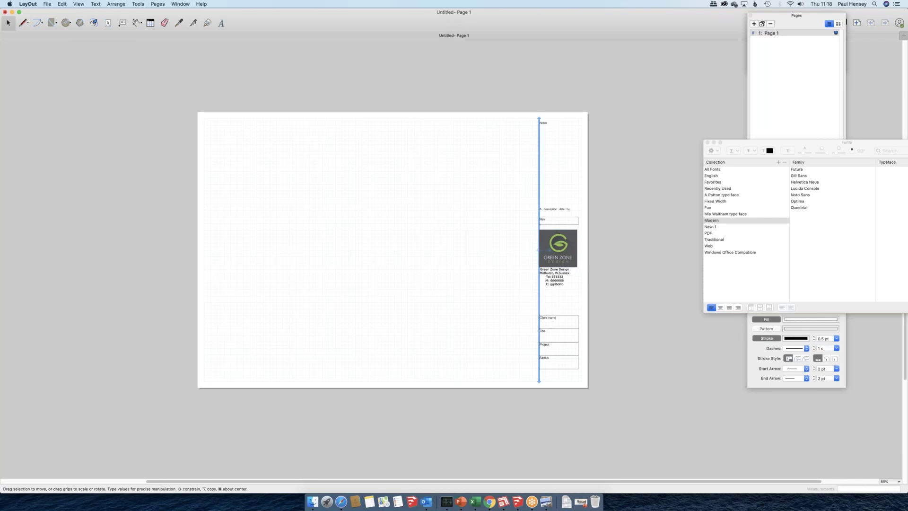
key(Delete)
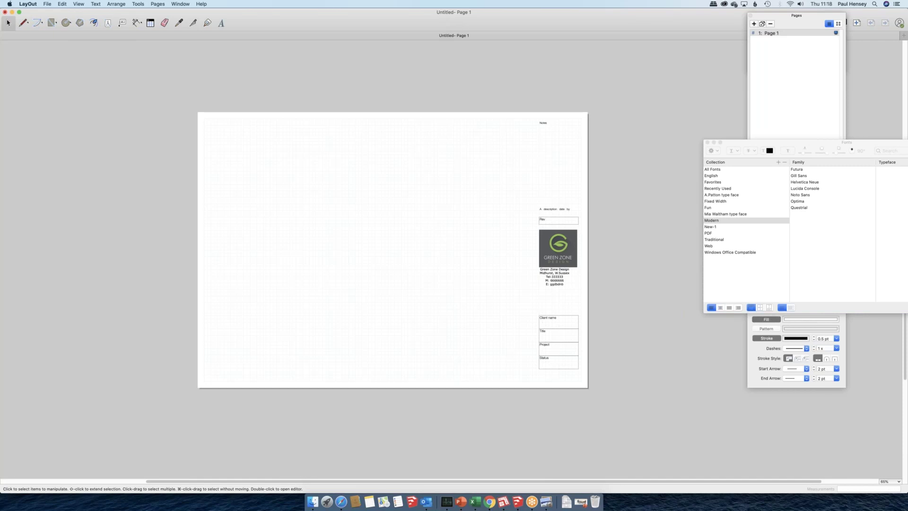
Draw a border rectangle just inside the page edges around the title block and check its corners.
scroll(419, 250, left, 3)
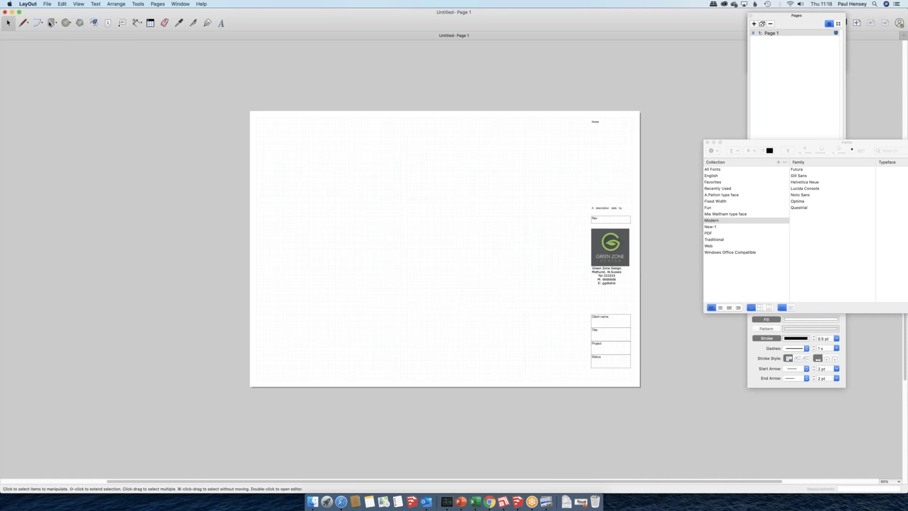
click(50, 22)
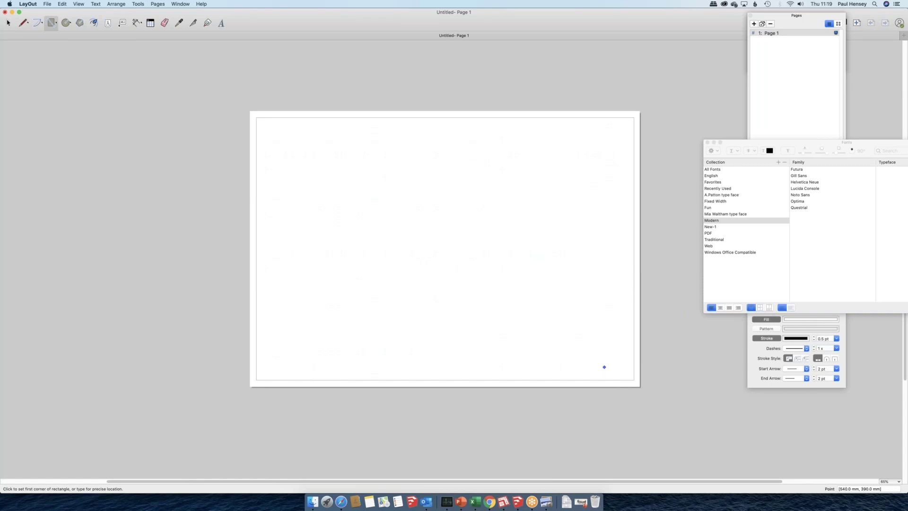
key(space)
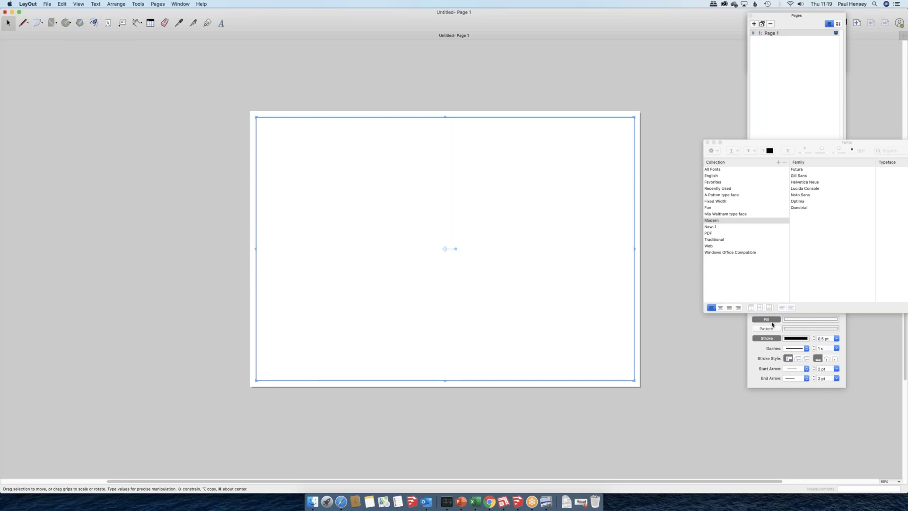
click(583, 191)
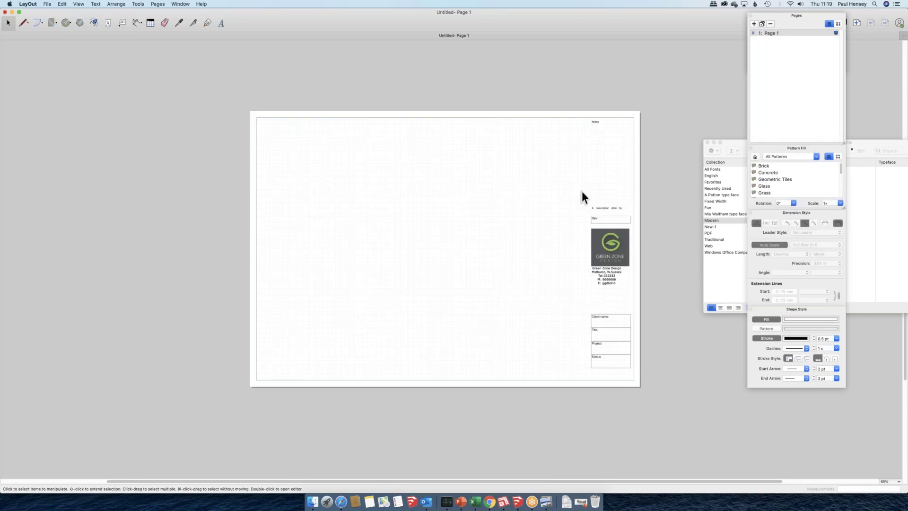
scroll(631, 366, up, 10)
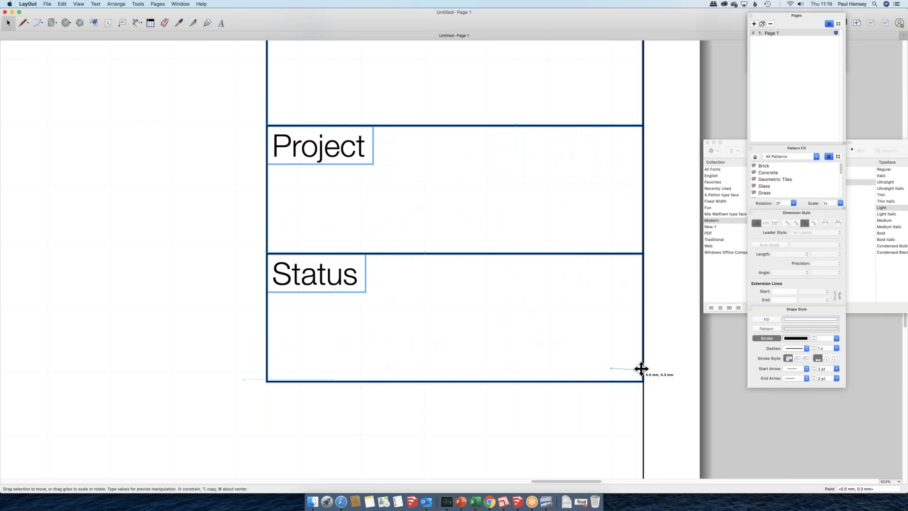
scroll(641, 369, down, 6)
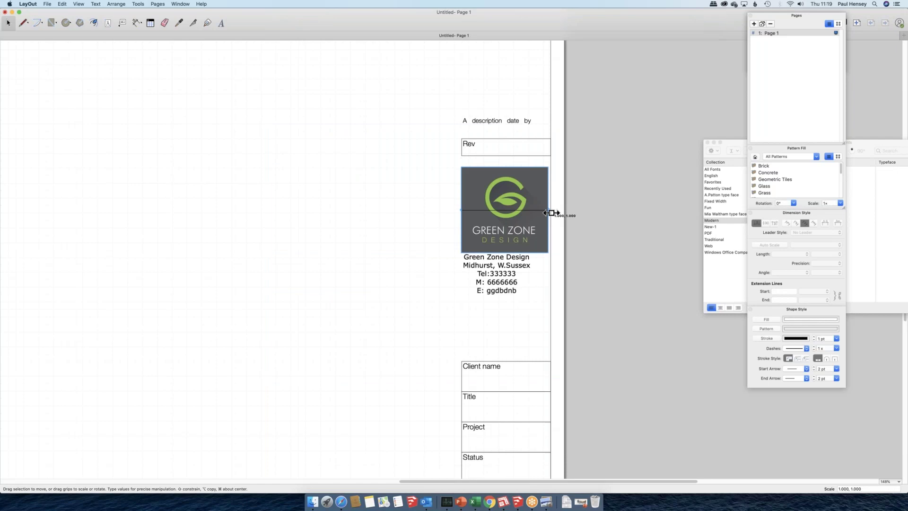
scroll(550, 217, down, 4)
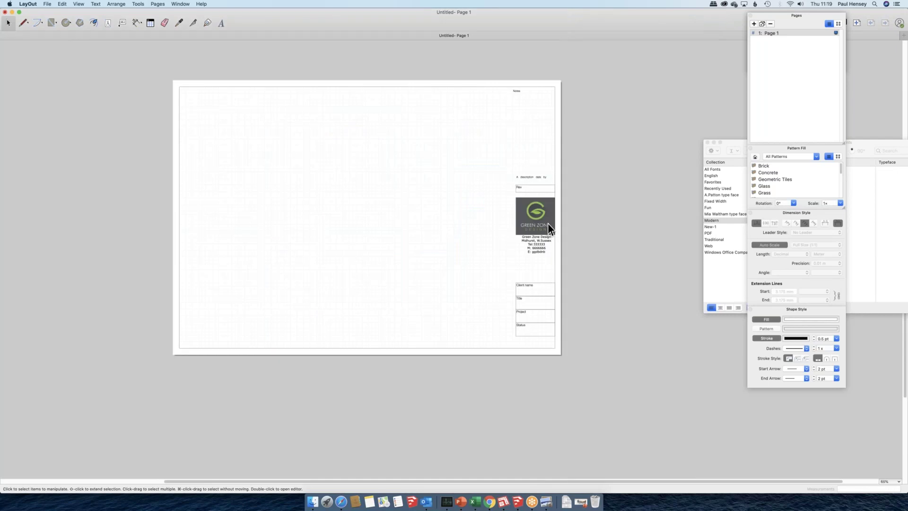
scroll(609, 359, left, 4)
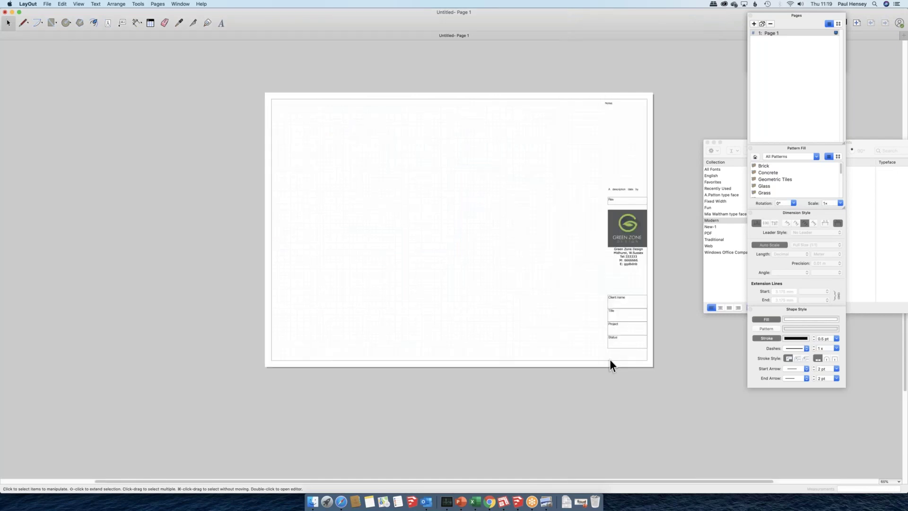
Place the 'A2: Drg Title' text near the page's top-left.
click(107, 22)
click(277, 106)
text(Adj: Drg Title)
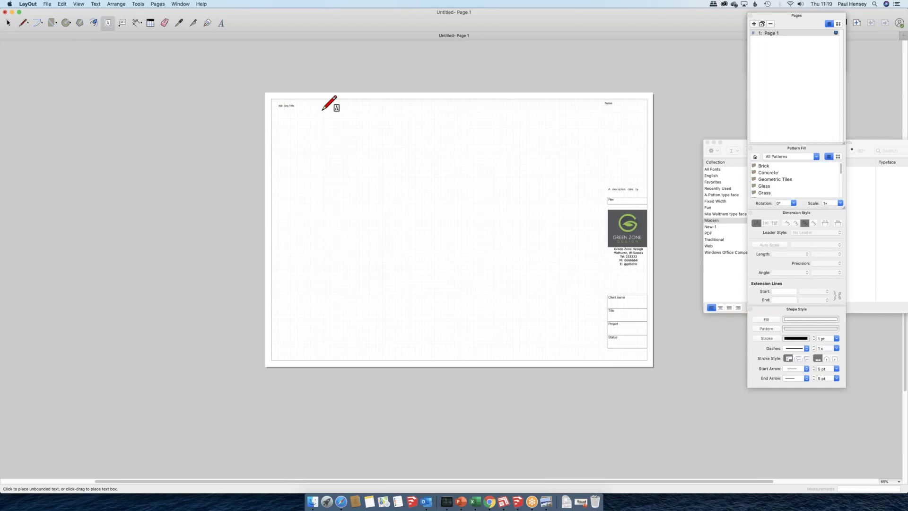
key(space)
click(286, 105)
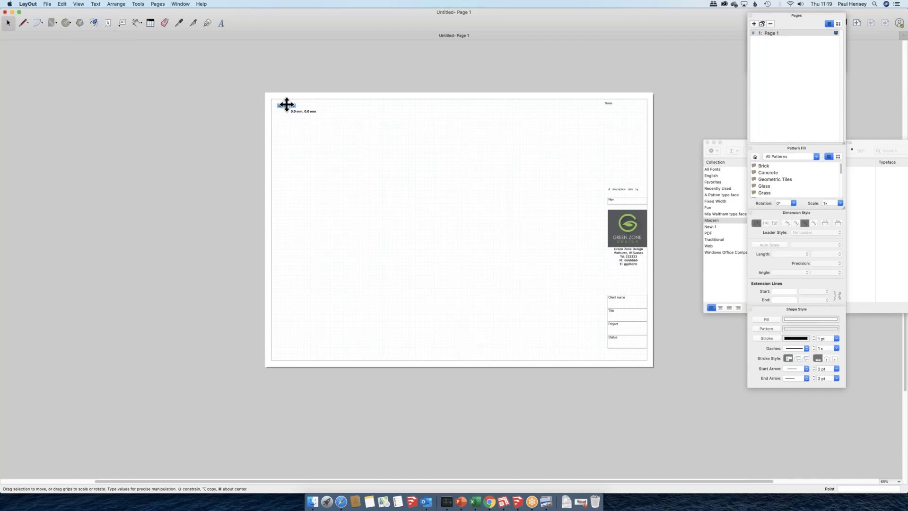
double_click(287, 105)
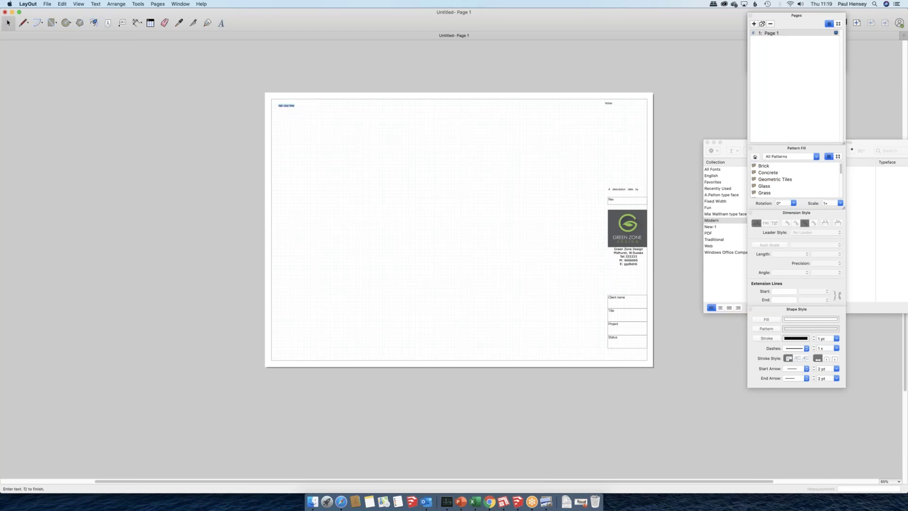
key(Escape)
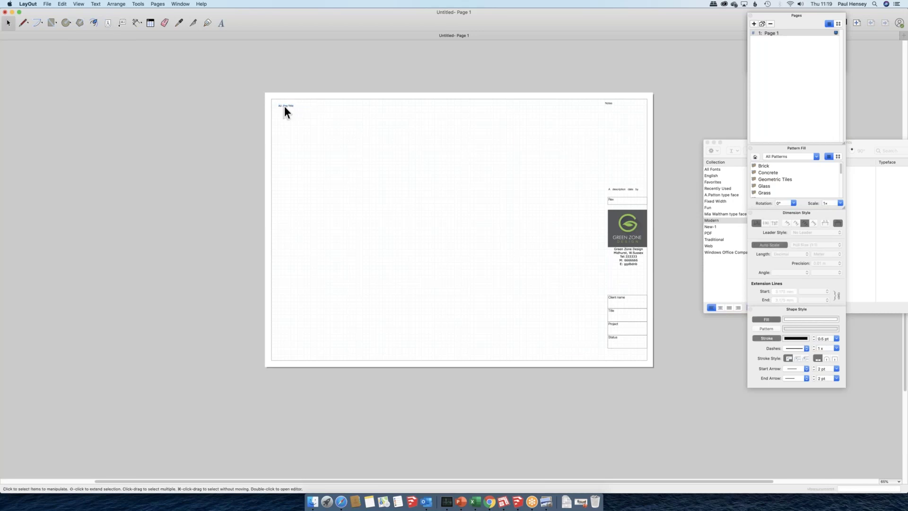
click(285, 106)
Set the title to Helvetica Neue Light size 36 and move it into the top-left corner.
drag(733, 140, 672, 141)
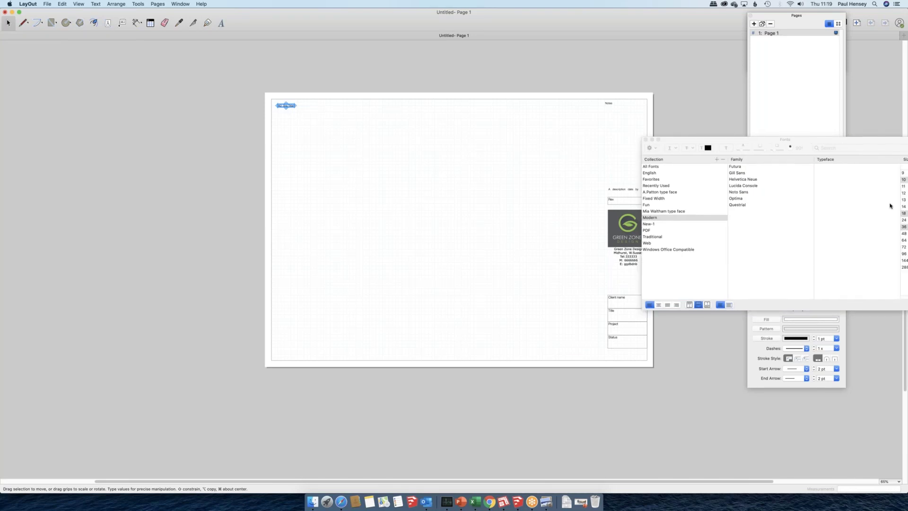
click(821, 205)
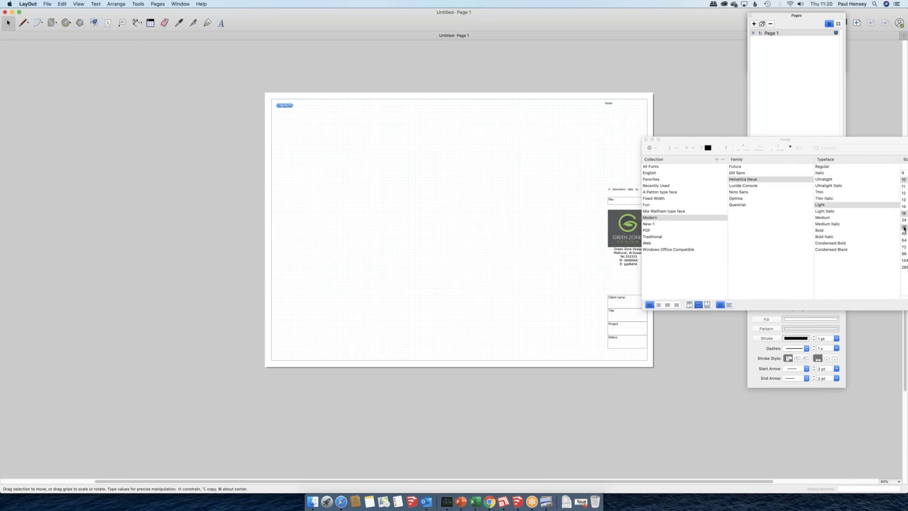
click(904, 227)
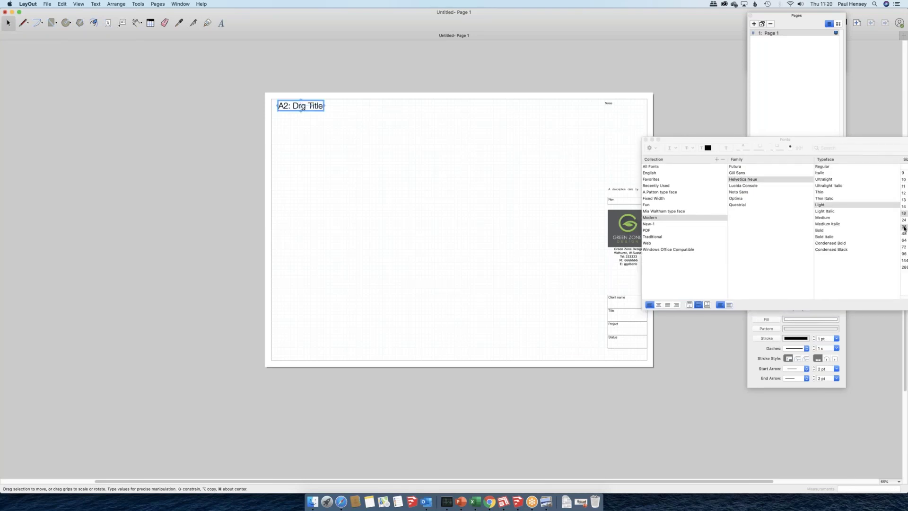
click(422, 111)
drag(760, 177, 823, 213)
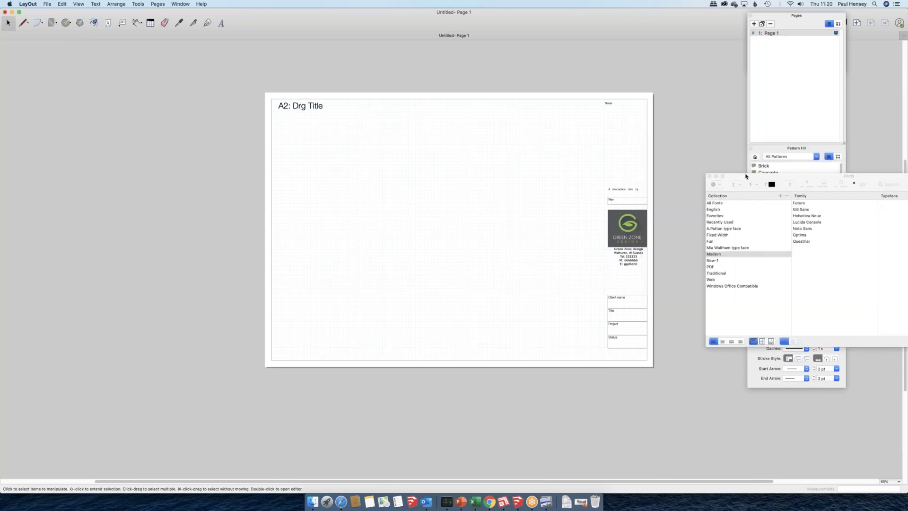
click(277, 102)
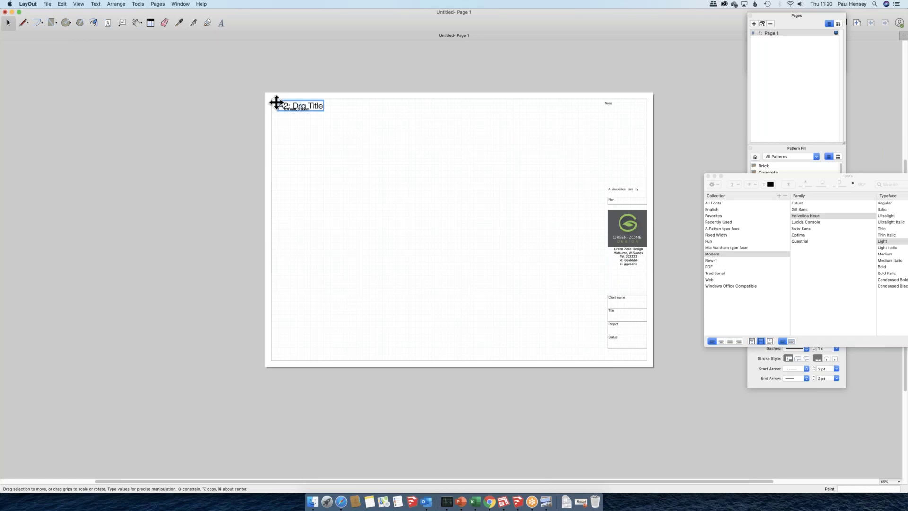
drag(277, 102, 270, 101)
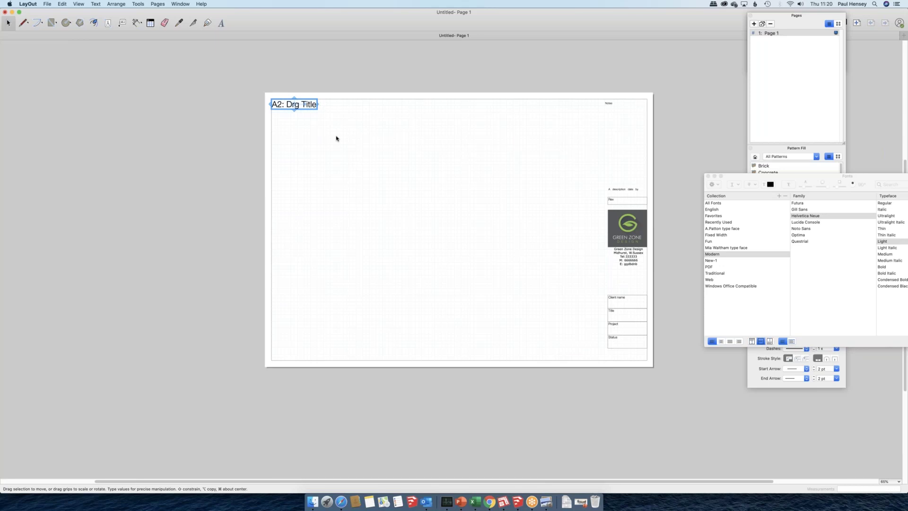
click(336, 139)
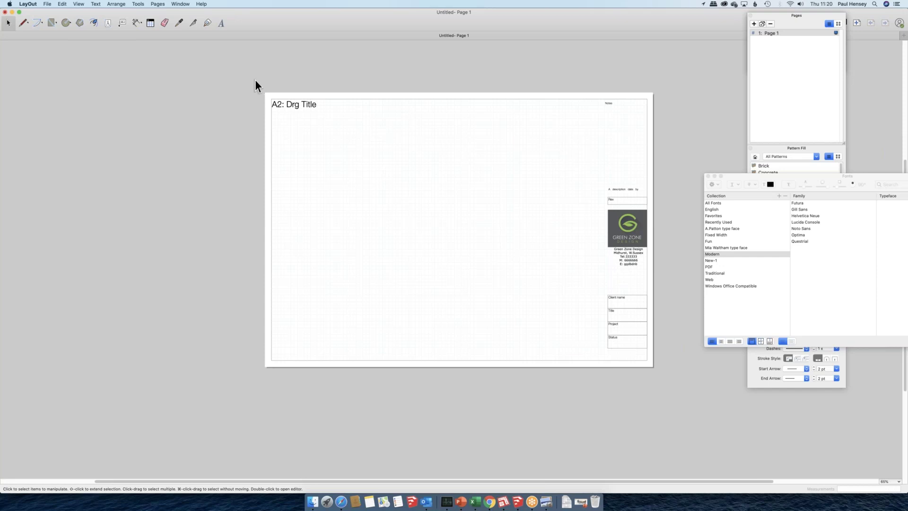
Select everything on the page and close the font settings.
drag(255, 88, 675, 382)
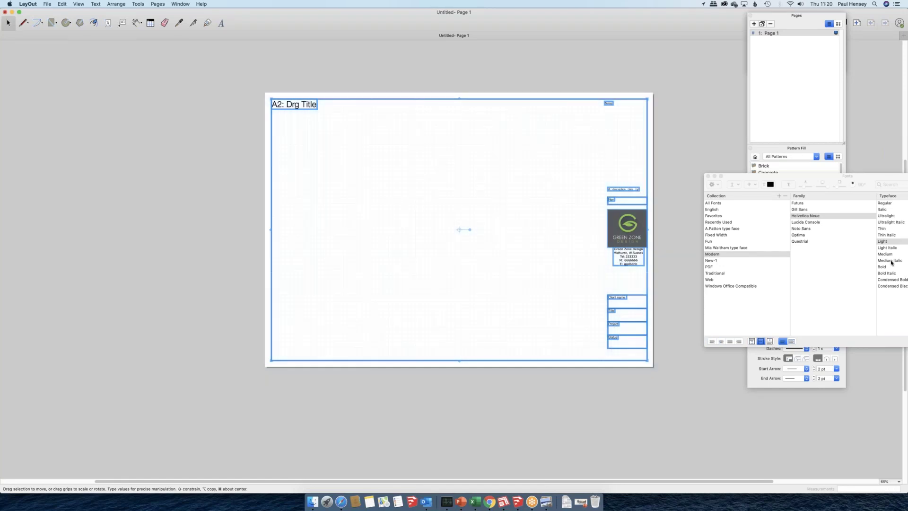
click(709, 175)
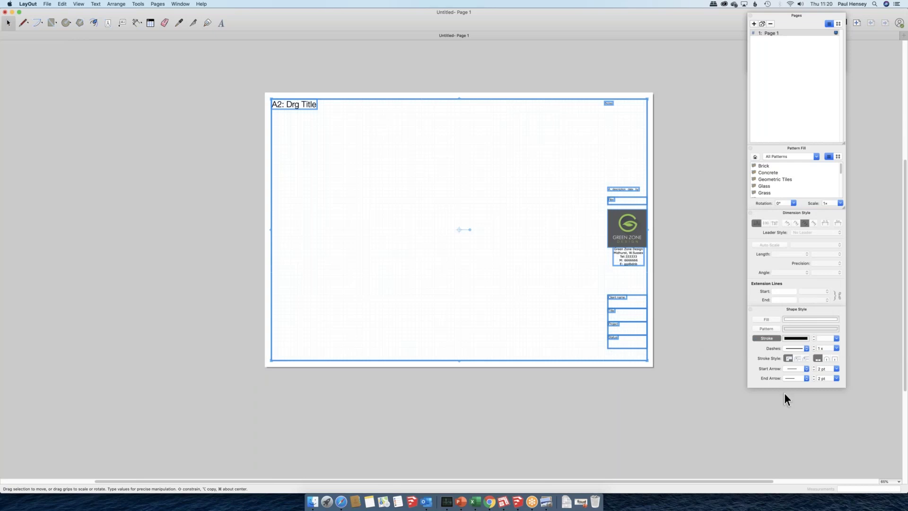
click(179, 4)
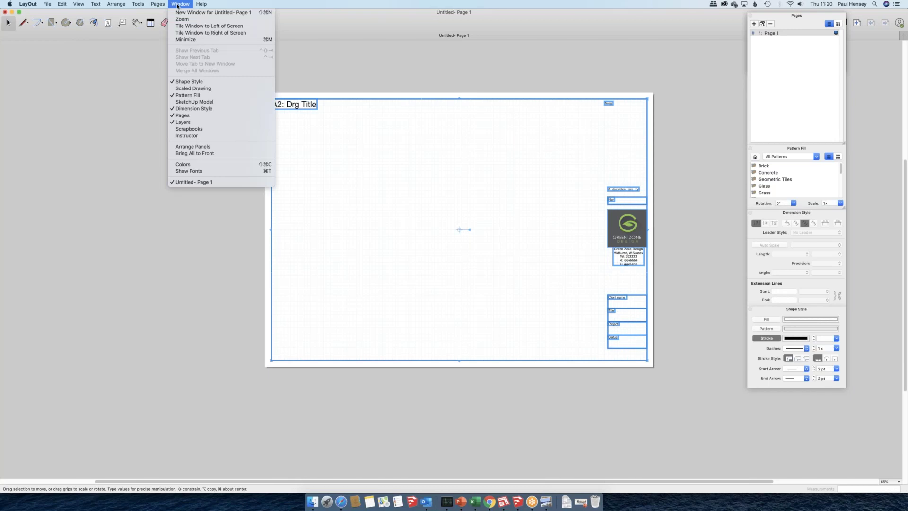
click(129, 66)
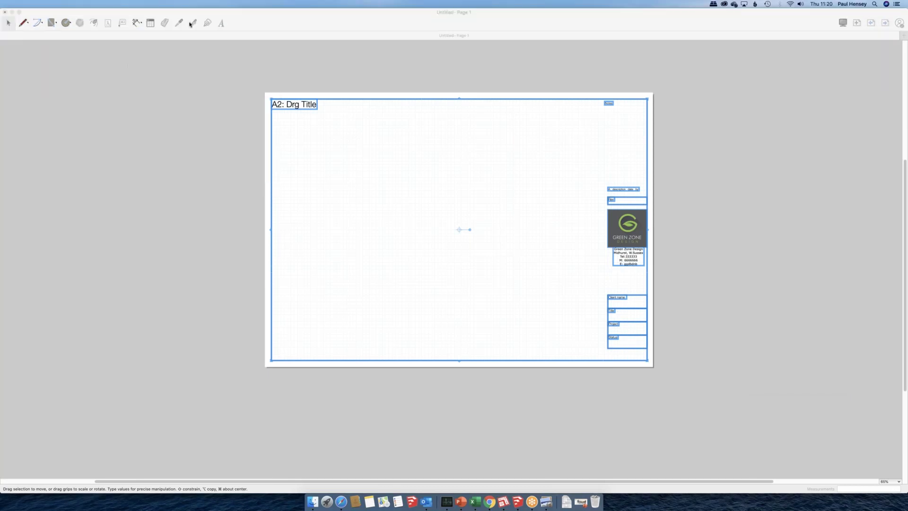
click(191, 24)
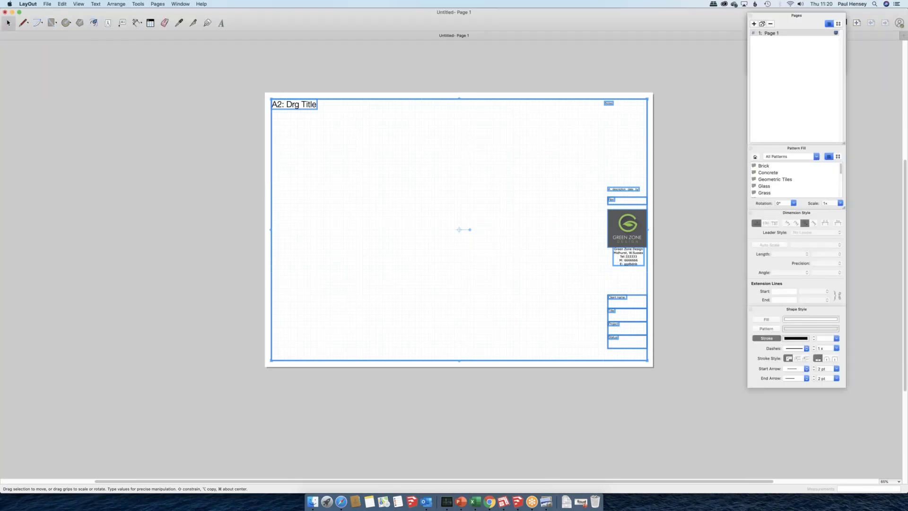
Add a new layer named 'Master Title block'.
click(180, 4)
click(815, 130)
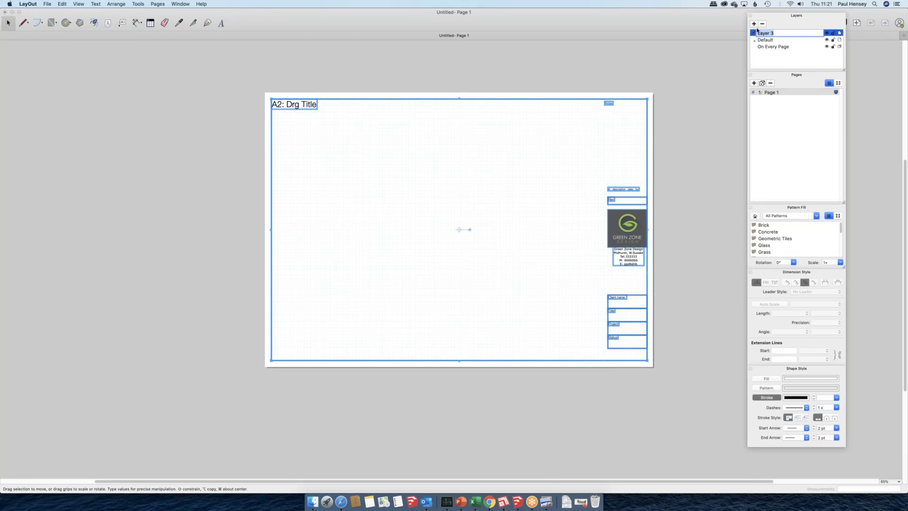
text(Master Title block)
key(Return)
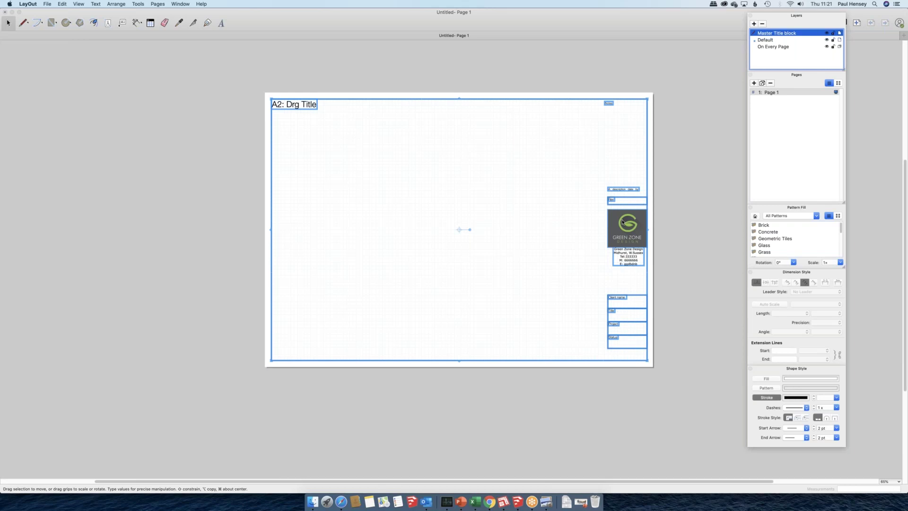
Move the selected title block onto Master Title block and make Default the active layer.
right_click(622, 221)
mouse_move(655, 272)
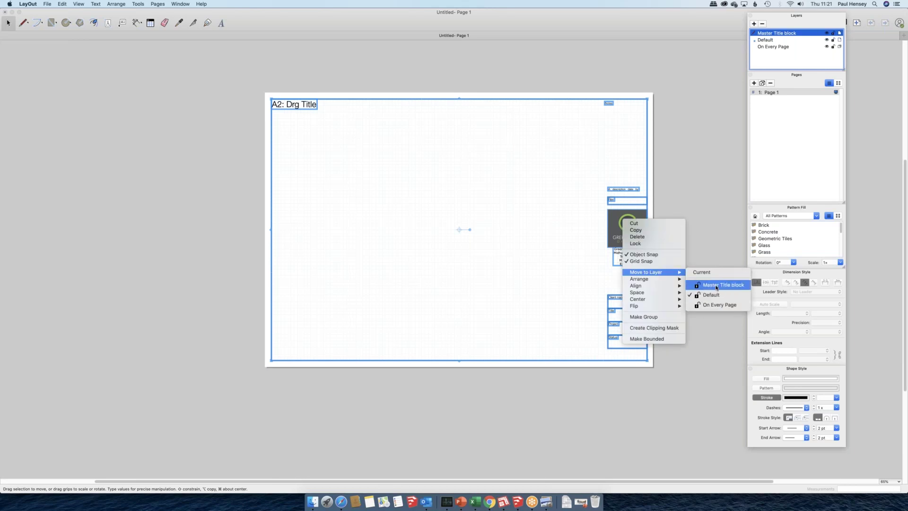
click(716, 285)
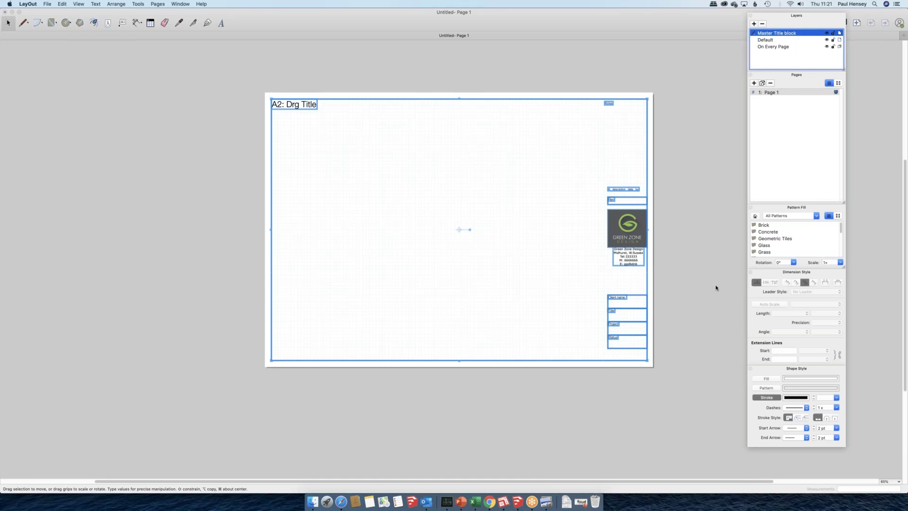
click(832, 33)
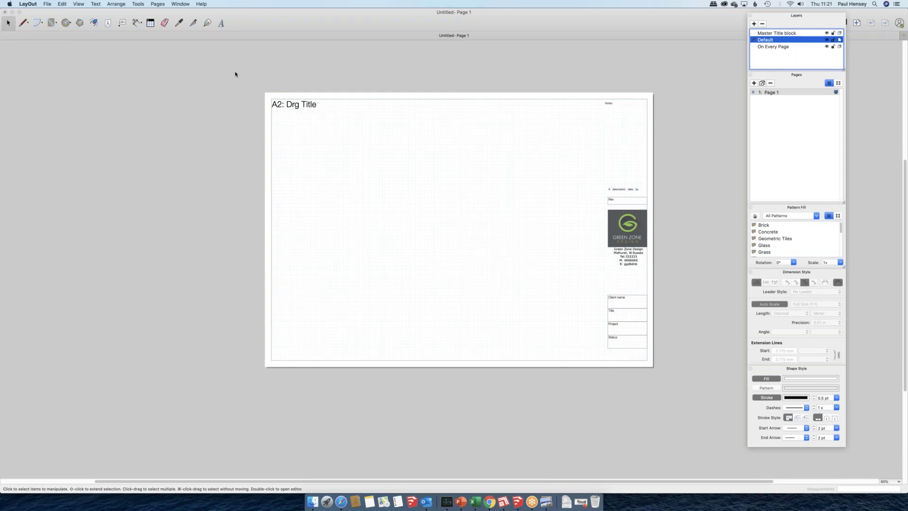
Lock the Master Title block layer and add a 'Name' text in the Client name box.
click(833, 33)
click(618, 232)
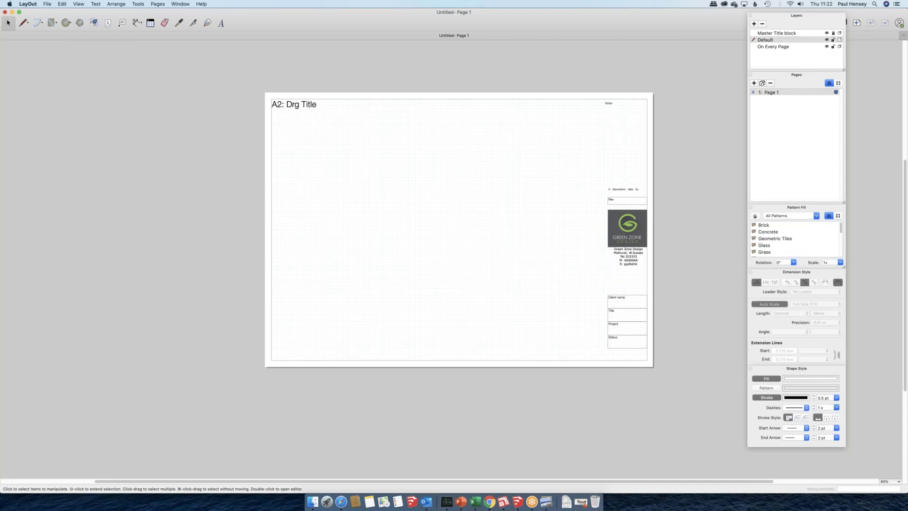
key(t)
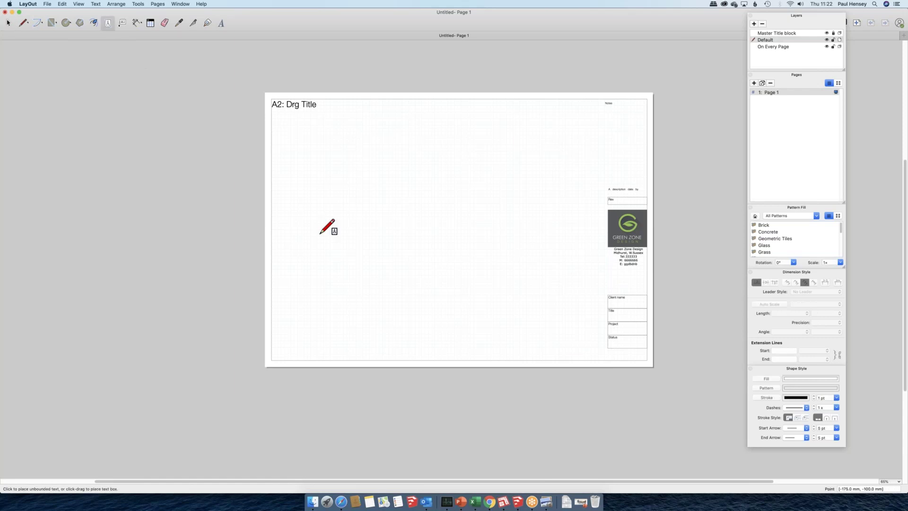
scroll(645, 306, up, 3)
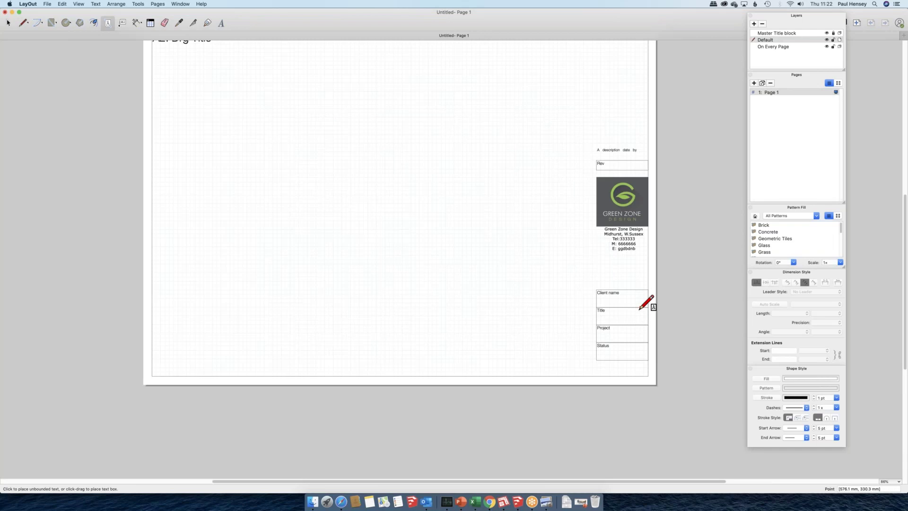
scroll(640, 308, up, 5)
click(602, 298)
text(Name)
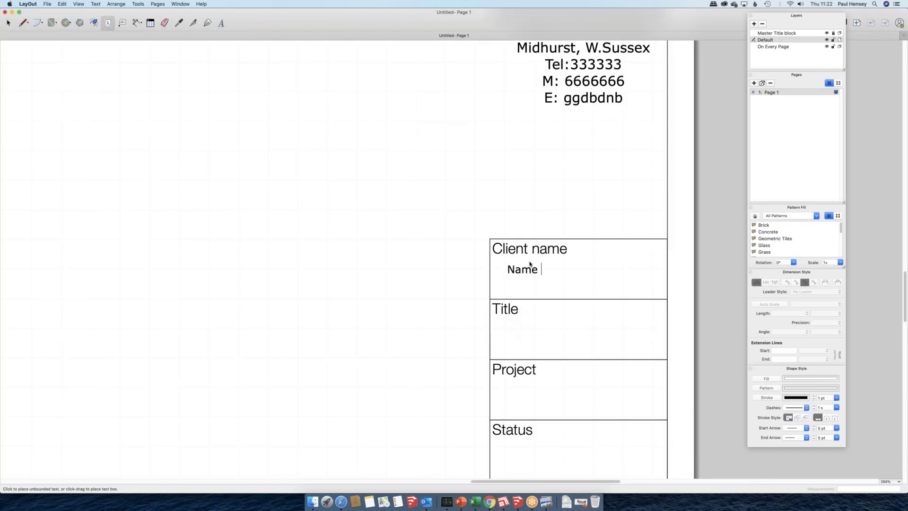
key(Escape)
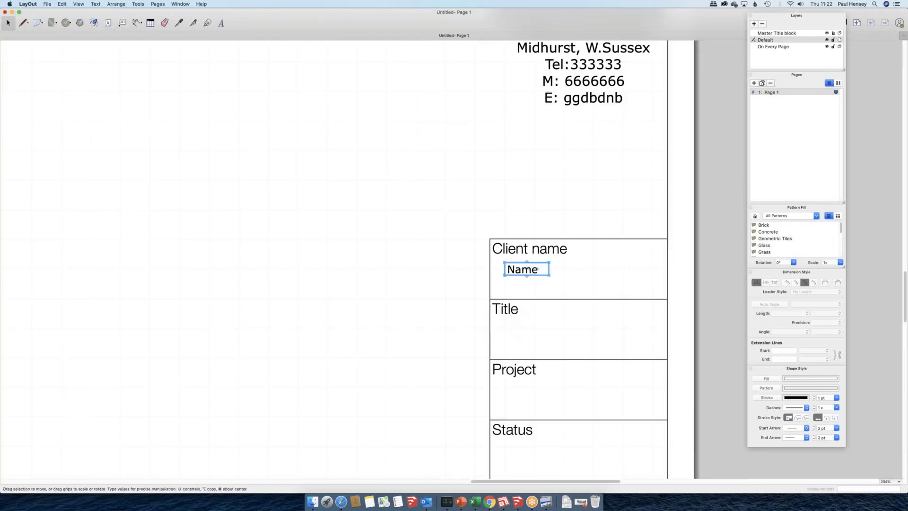
Set the Name text to Helvetica Neue Light size 14.
key(super+t)
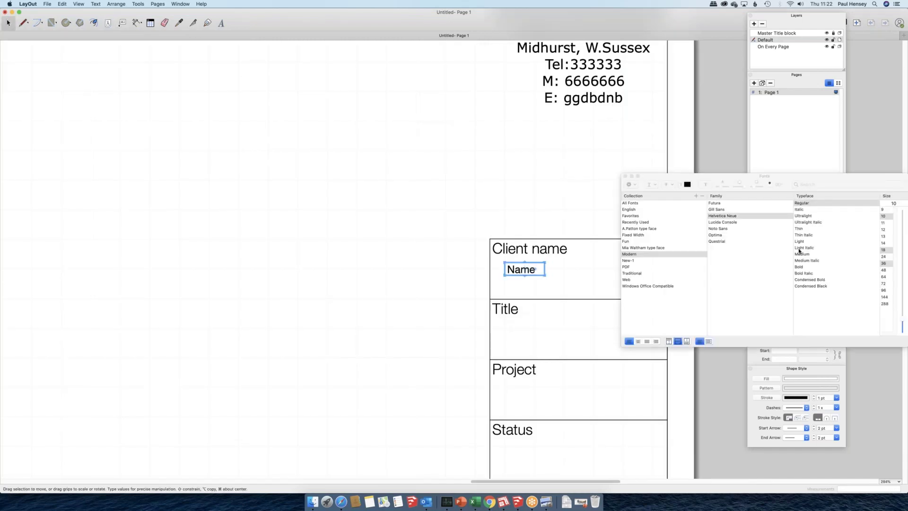
click(804, 241)
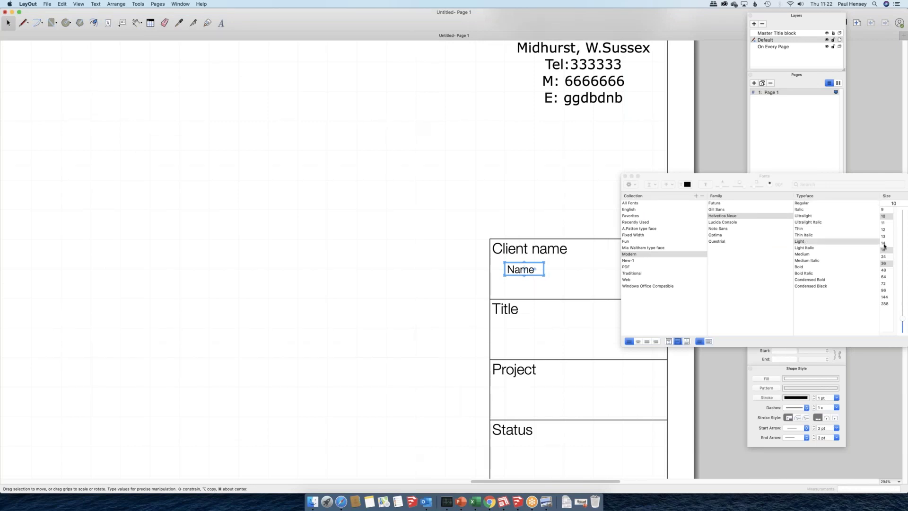
click(883, 244)
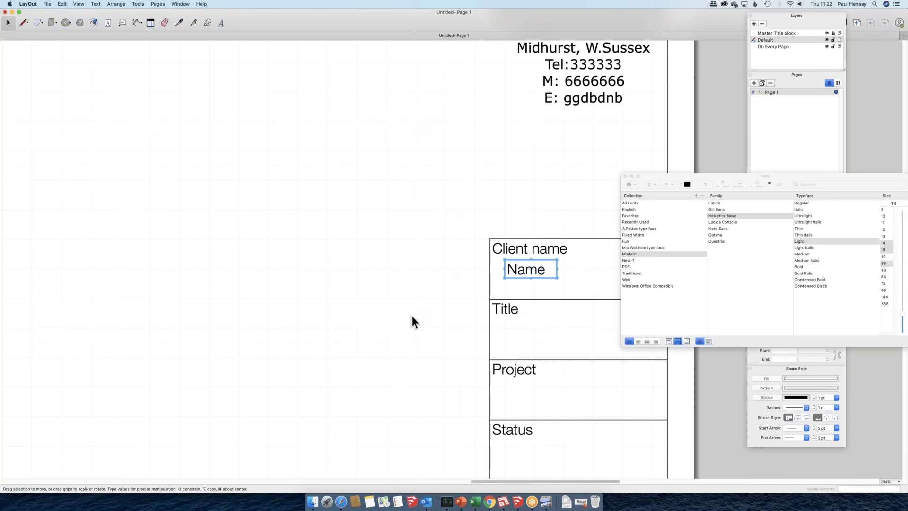
click(469, 305)
Copy the Name placeholder down into the Title, Project and Status boxes.
click(532, 273)
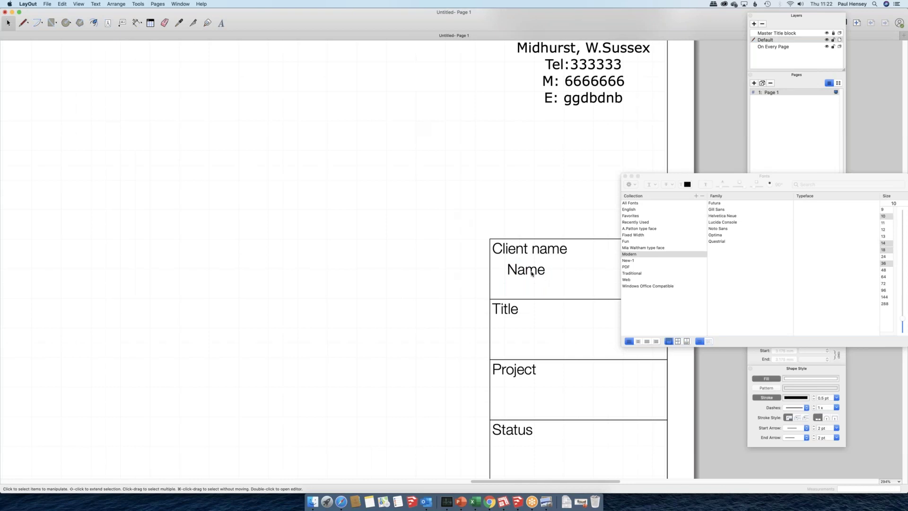
click(513, 269)
alt+drag(514, 270, 515, 462)
scroll(515, 462, down, 5)
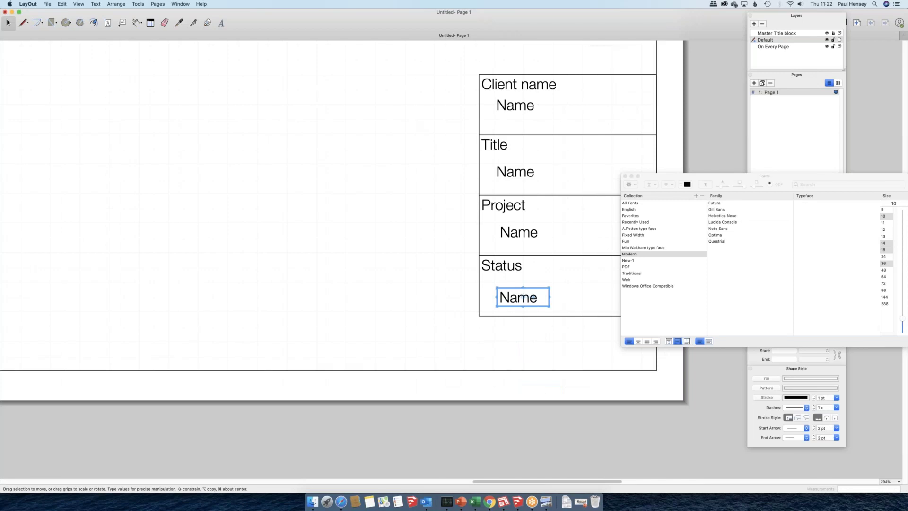
Rewrite the Status Name text as four lines: Planning, Discussion, Construction, Quotation.
double_click(532, 297)
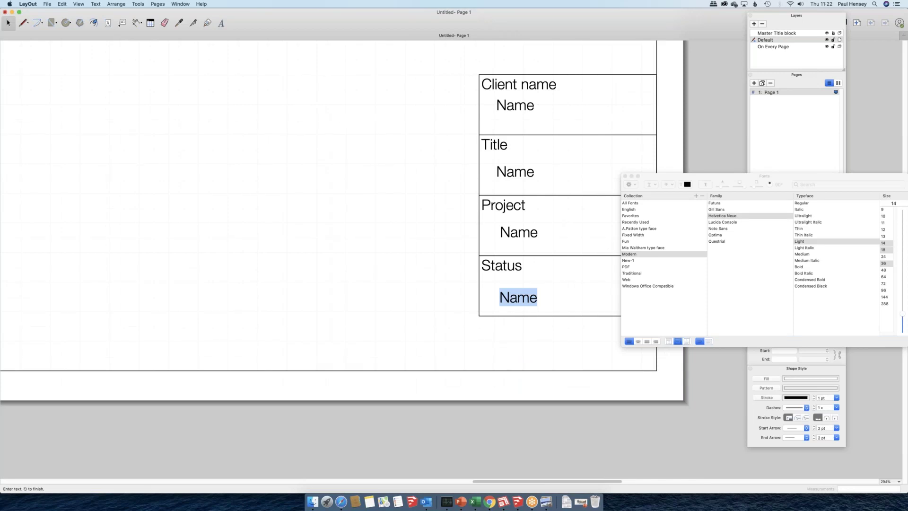
text(Planning)
key(Return)
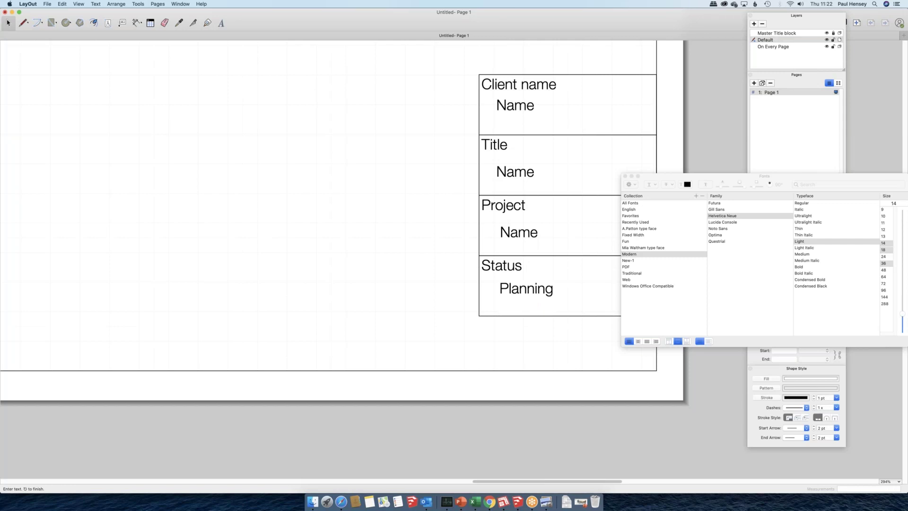
text(Discussion)
key(Return)
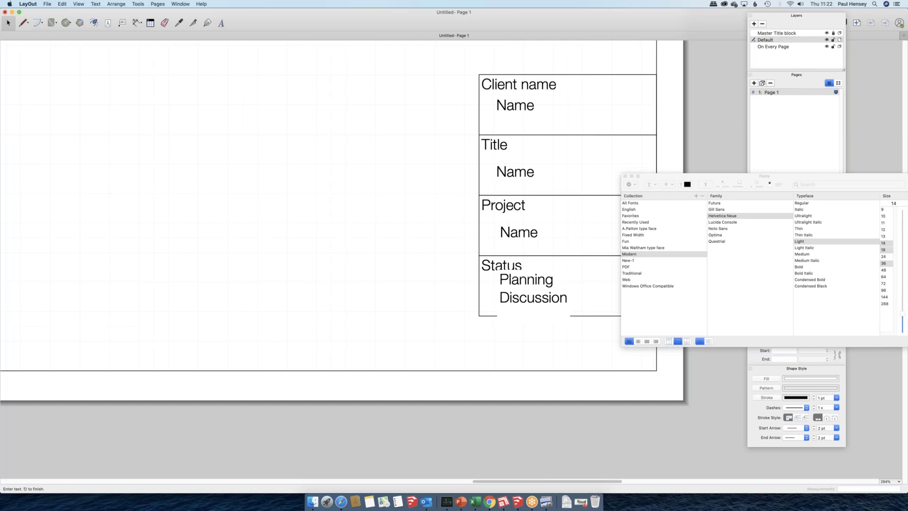
text(Construction)
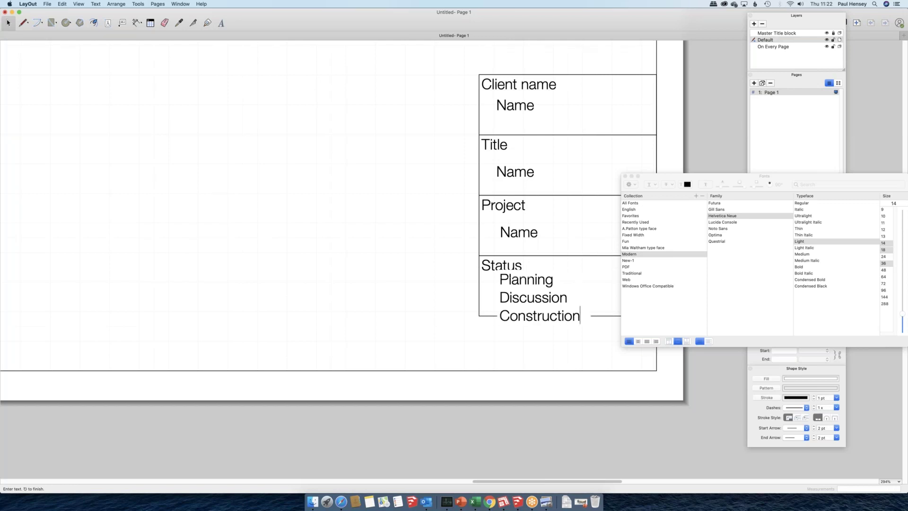
key(Return)
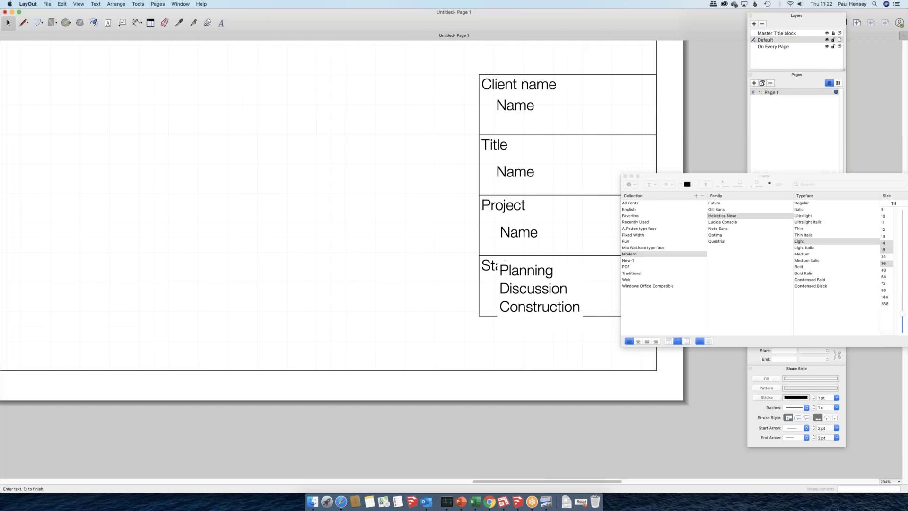
text(Quoation)
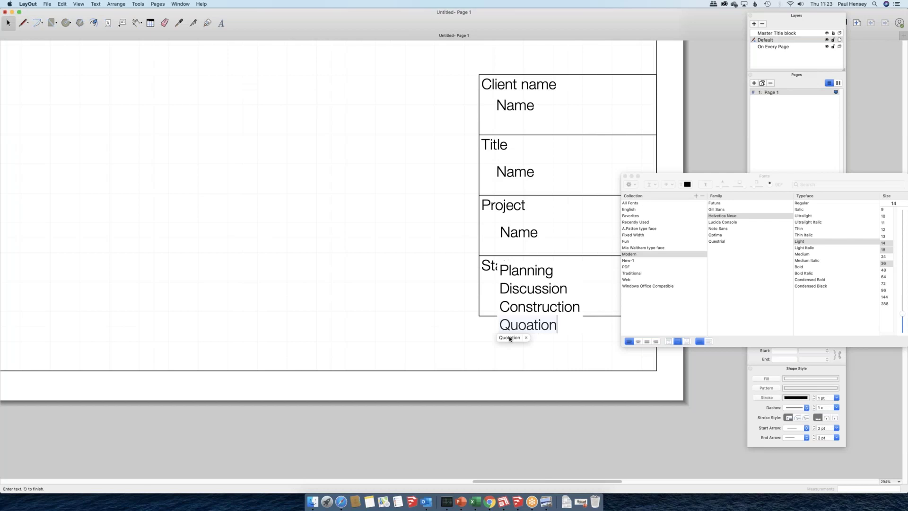
key(Escape)
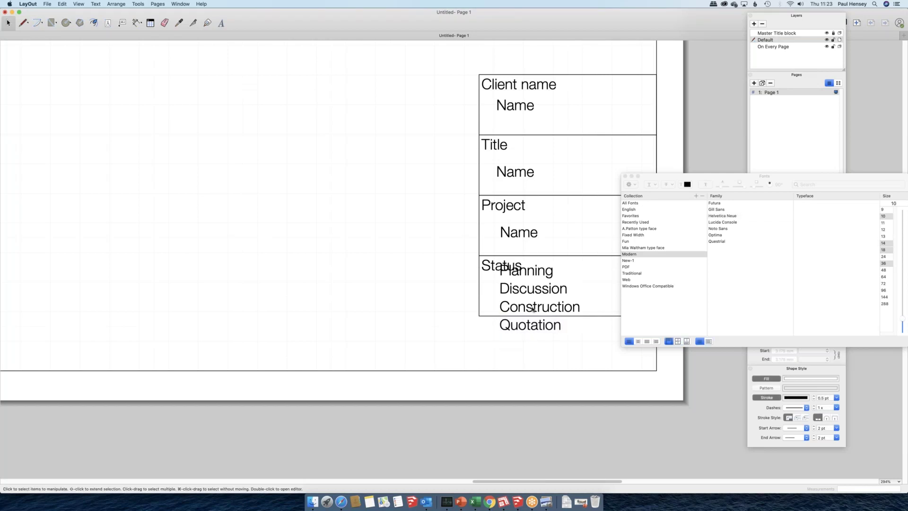
Shift the status list down and slightly right, clear of the Status heading.
drag(533, 309, 512, 344)
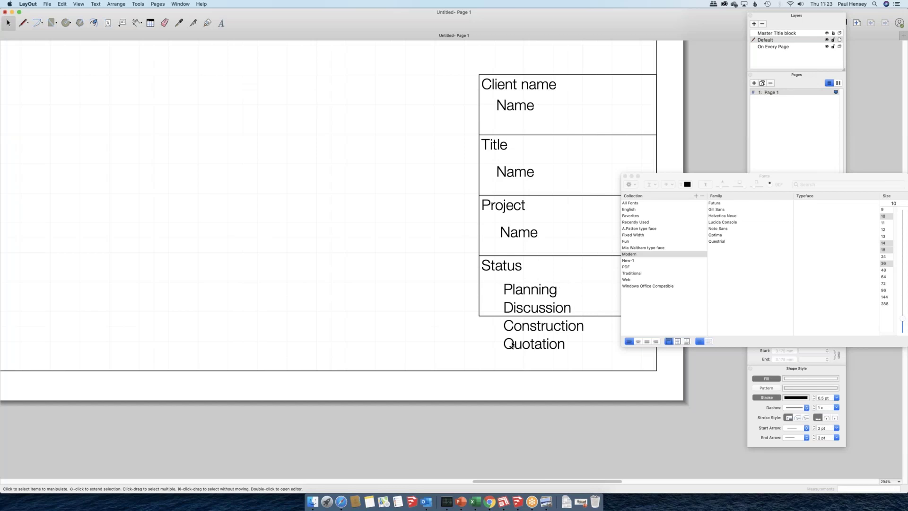
click(512, 344)
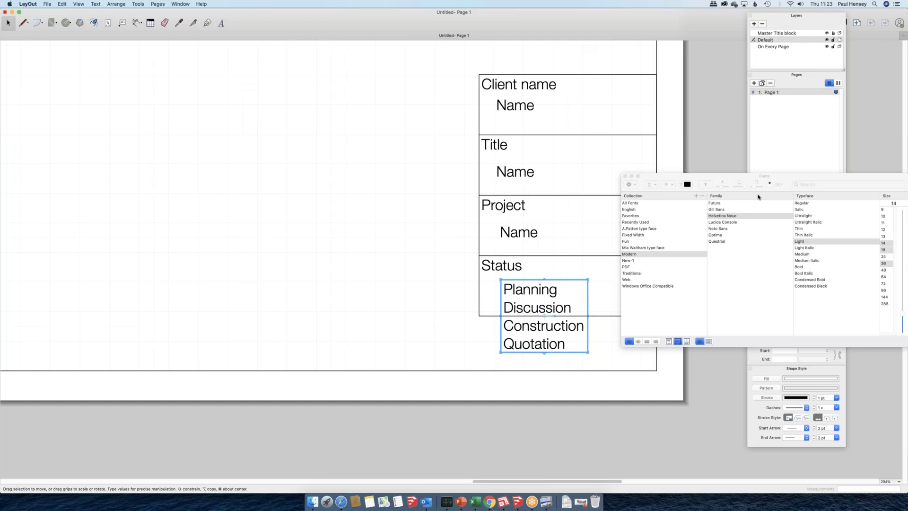
scroll(470, 209, down, 10)
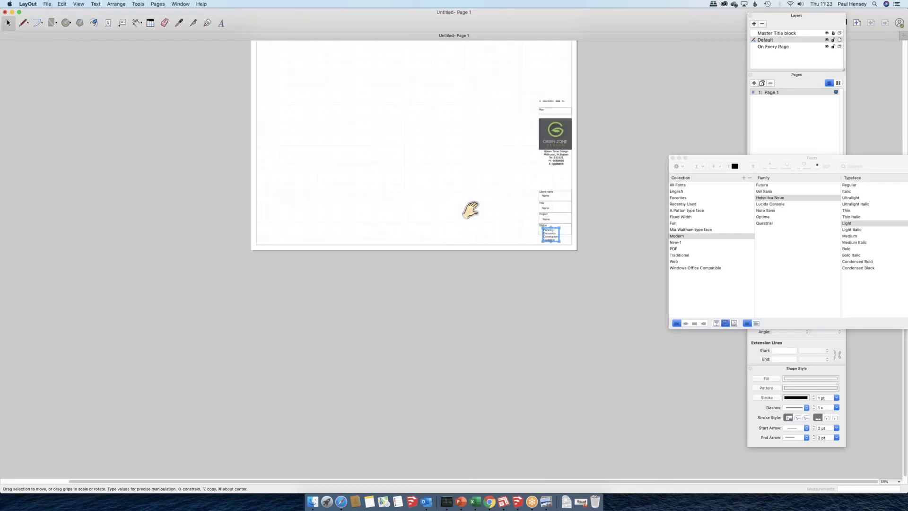
scroll(556, 97, up, 10)
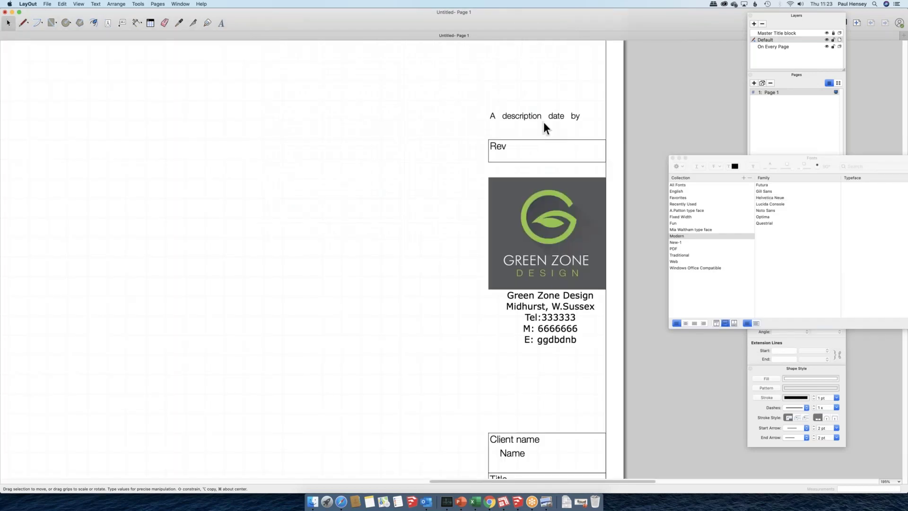
Place the revision text 'A release 11/Apr/20' and the drafter's initials above the revision header.
key(t)
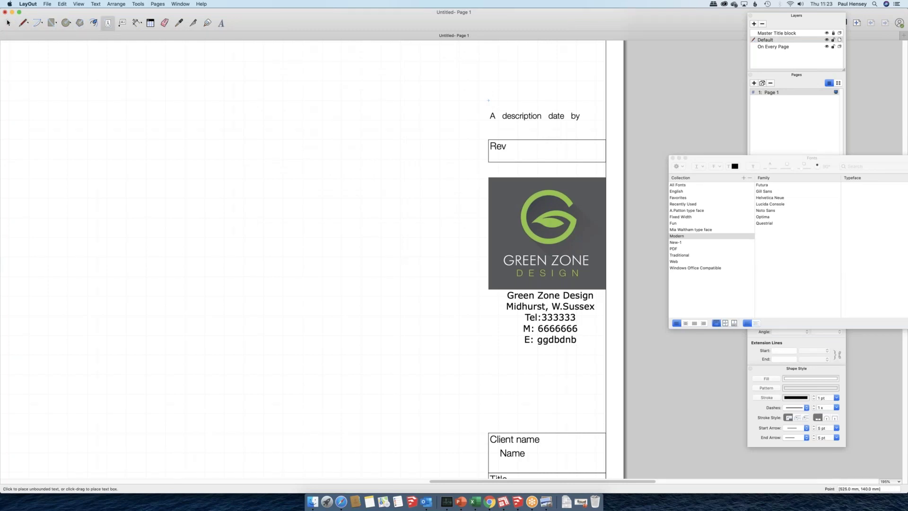
click(489, 101)
text(A release 11/A)
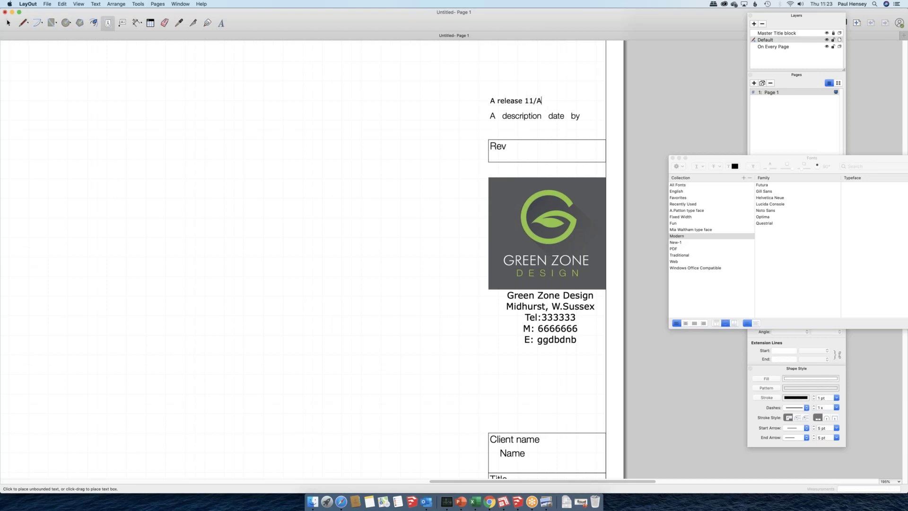
text(pr/20 PH)
key(Escape)
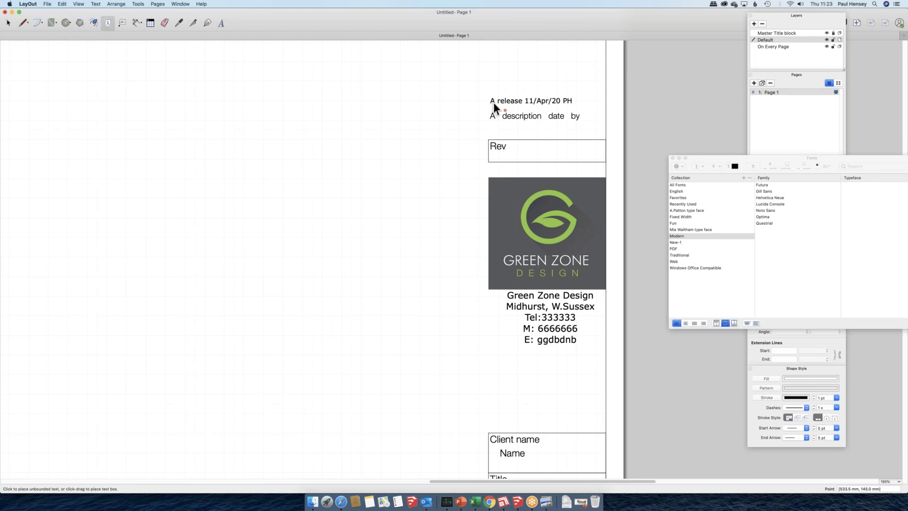
Adjust spacing before the date and initials in the revision entry, then fit the whole page.
key(space)
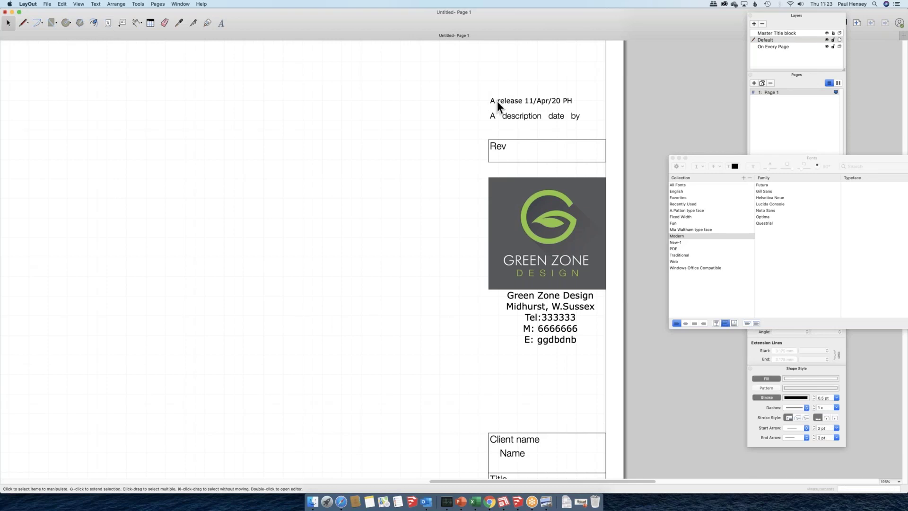
double_click(498, 101)
click(539, 101)
click(578, 101)
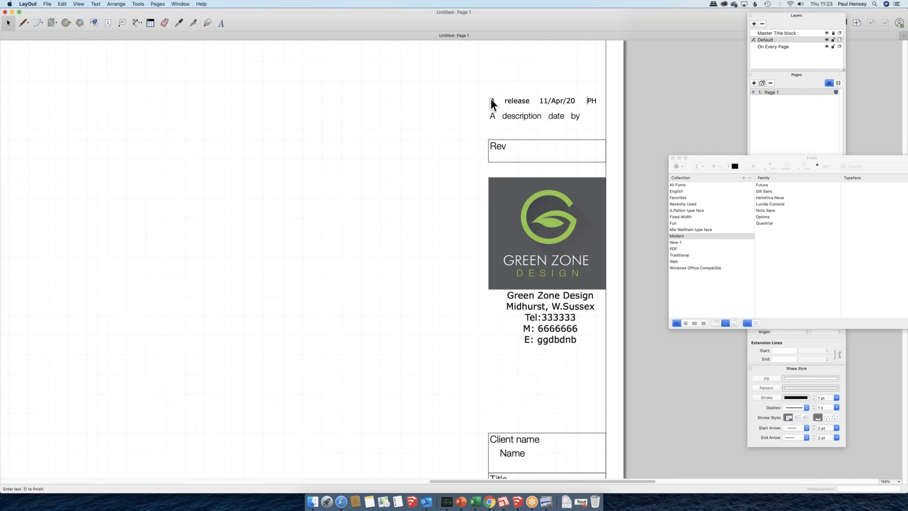
key(Escape)
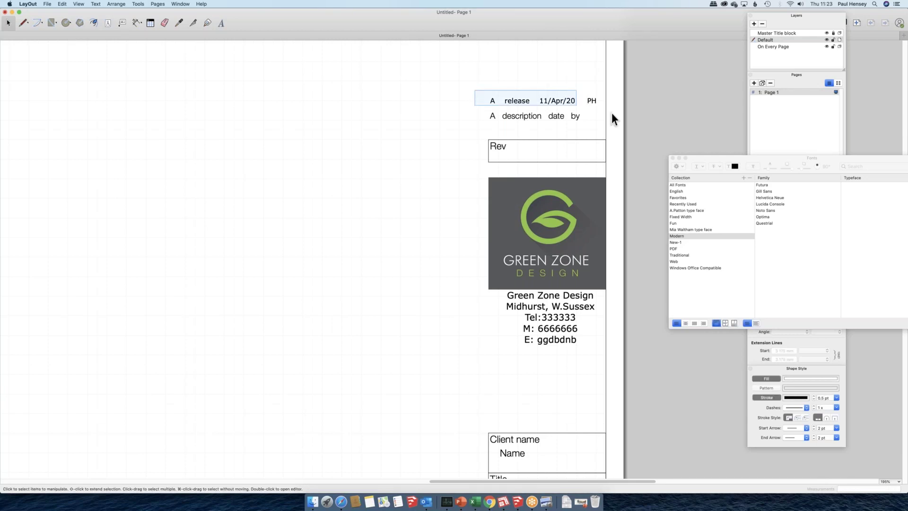
click(612, 113)
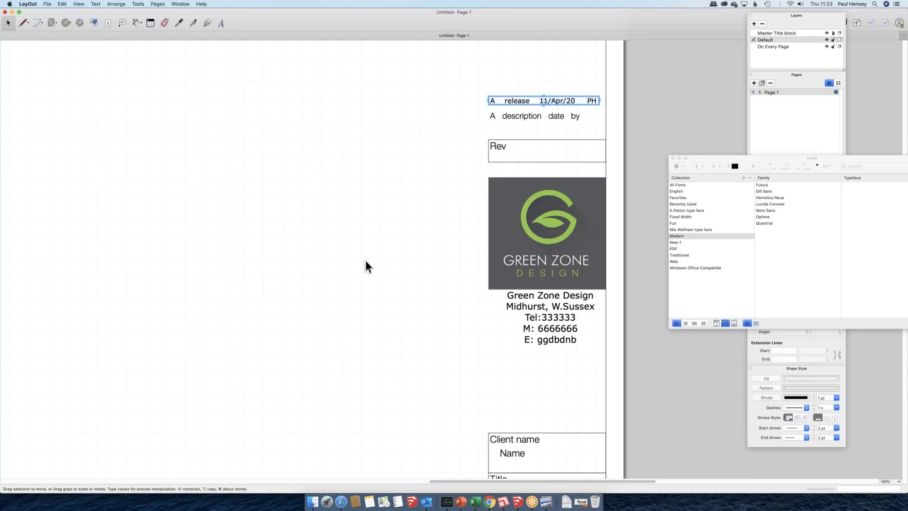
scroll(365, 265, down, 1)
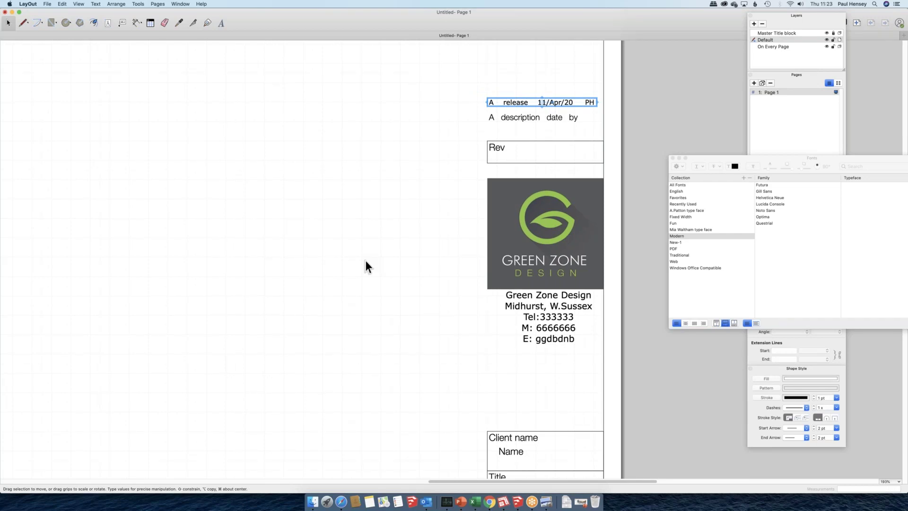
key(super+shift+f)
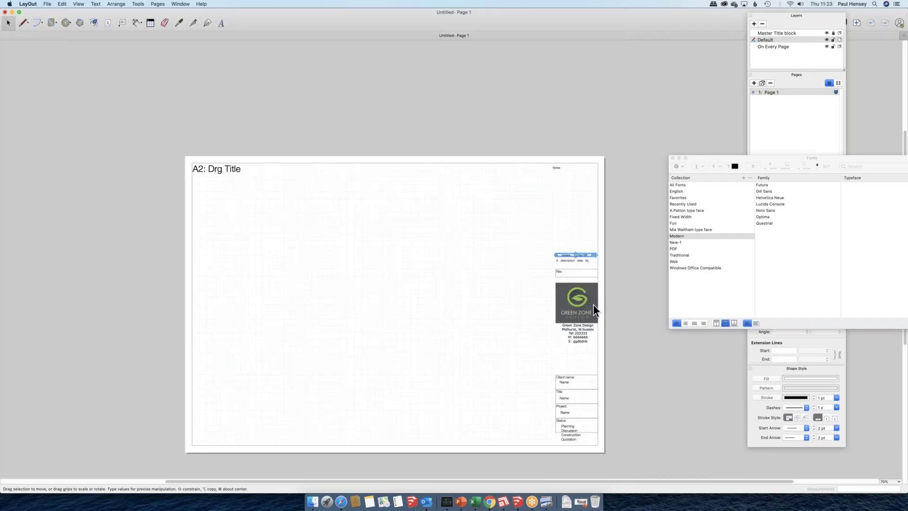
Deselect the revision row, then select all items on the editable layer with Cmd+A.
scroll(593, 304, up, 3)
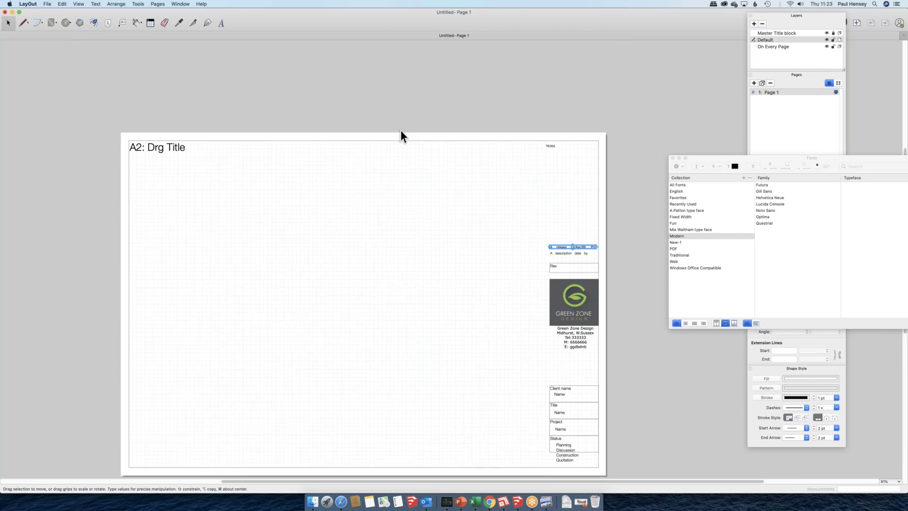
click(401, 130)
scroll(521, 208, down, 4)
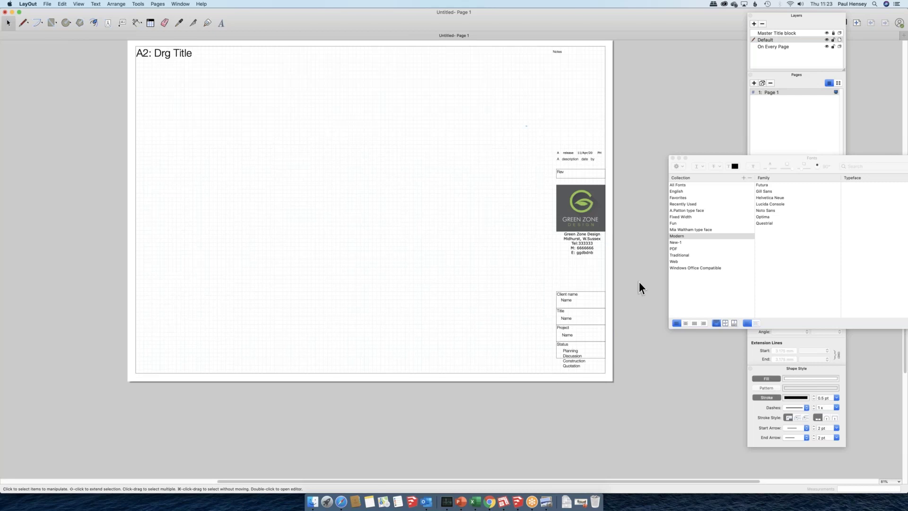
key(super+a)
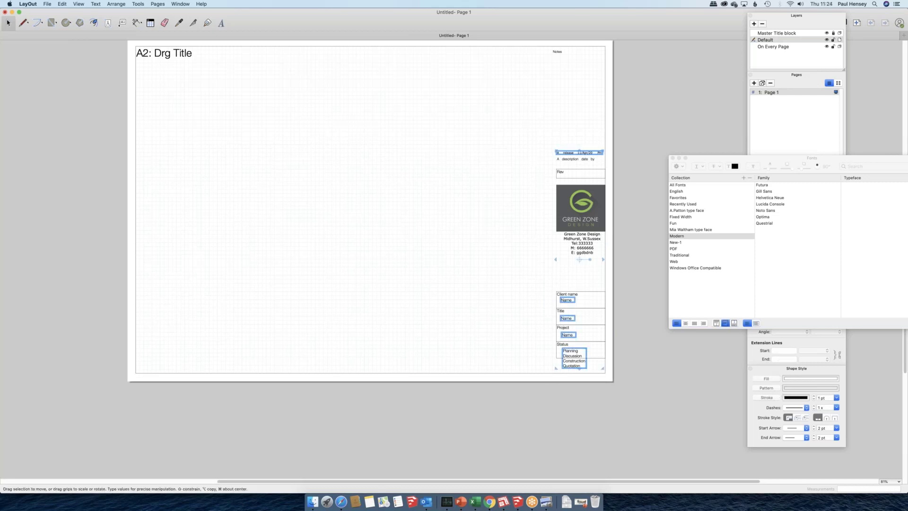
Add a new layer named 'Project Title block'.
click(754, 24)
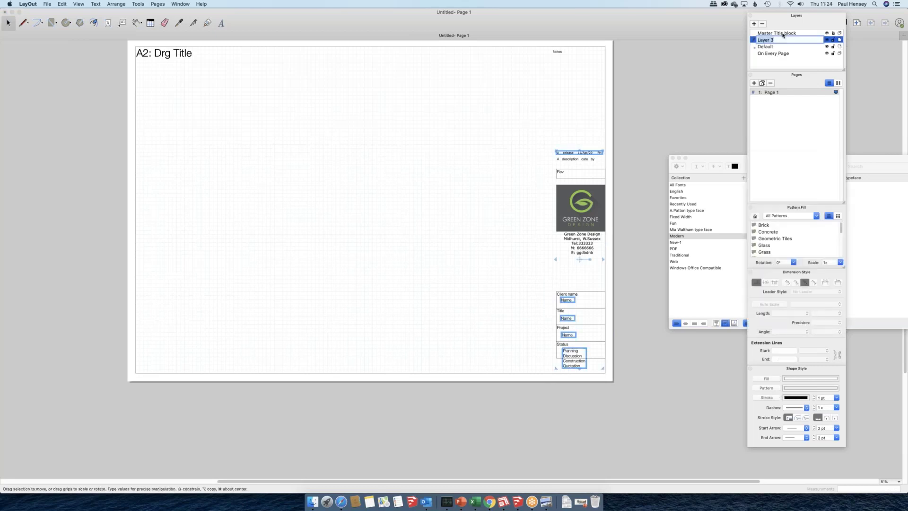
text(Project Title bloick)
key(BackSpace)
key(BackSpace)
key(Delete)
text(icc)
key(Return)
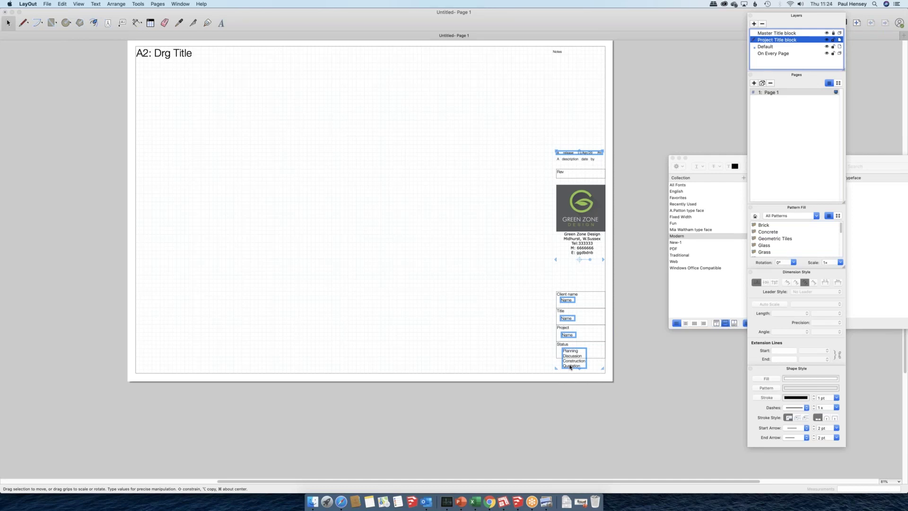
Move the selected revision, Name and Status fields onto the Project Title block layer.
scroll(571, 367, up, 1)
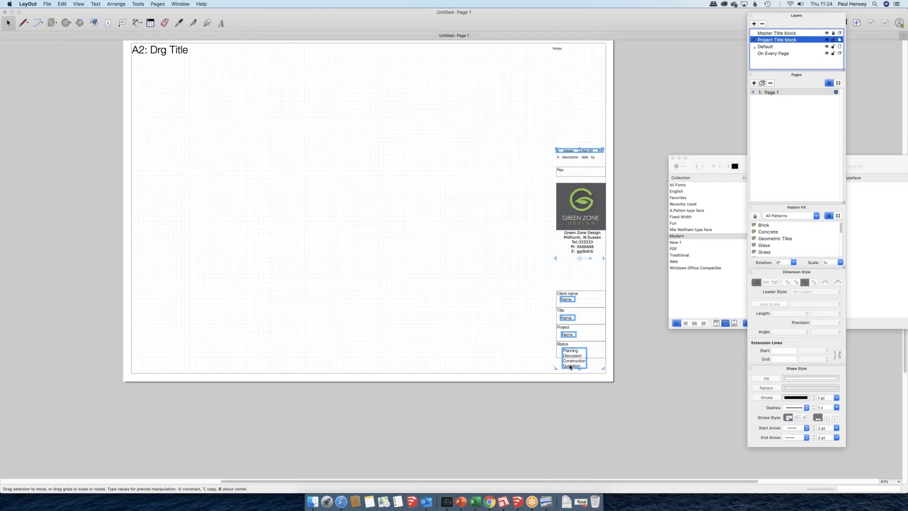
scroll(571, 367, up, 5)
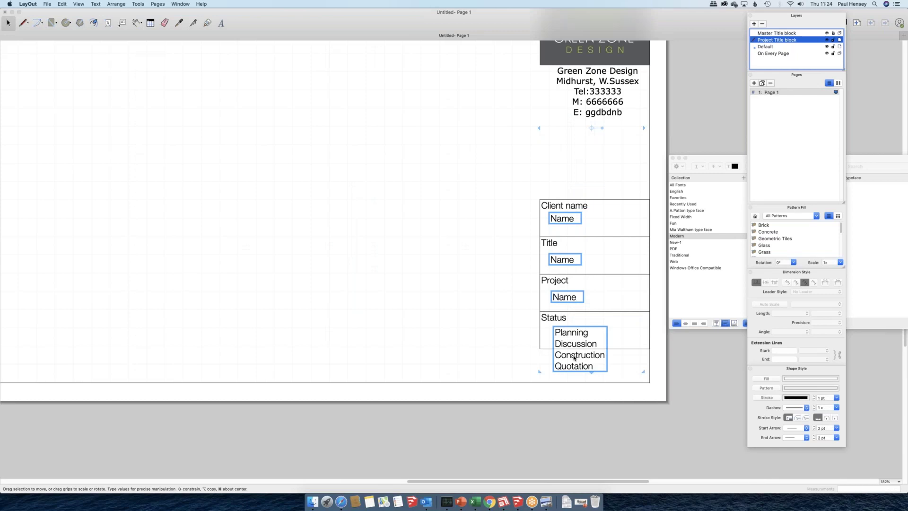
right_click(574, 358)
mouse_move(597, 408)
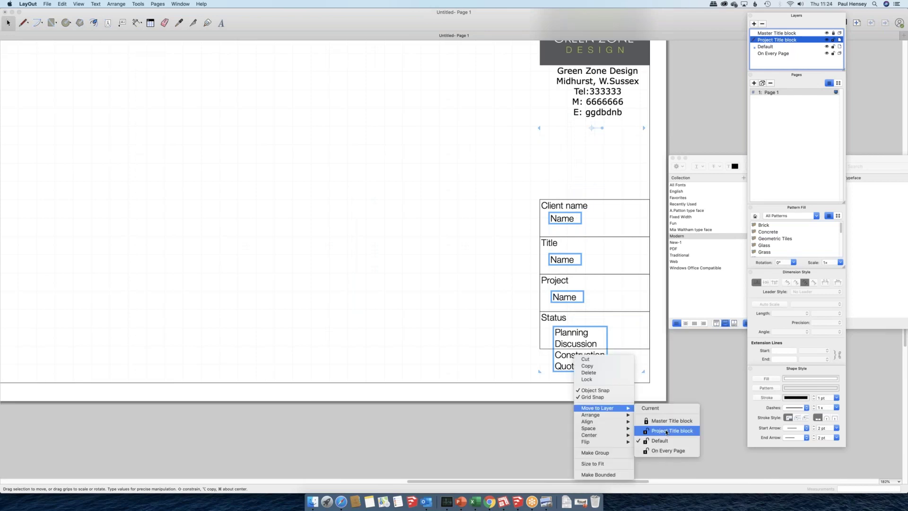
click(667, 431)
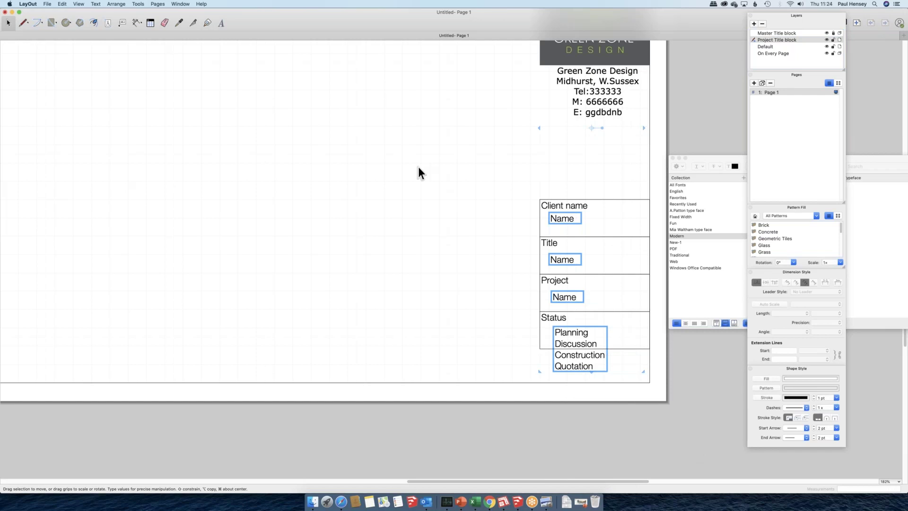
scroll(419, 166, down, 5)
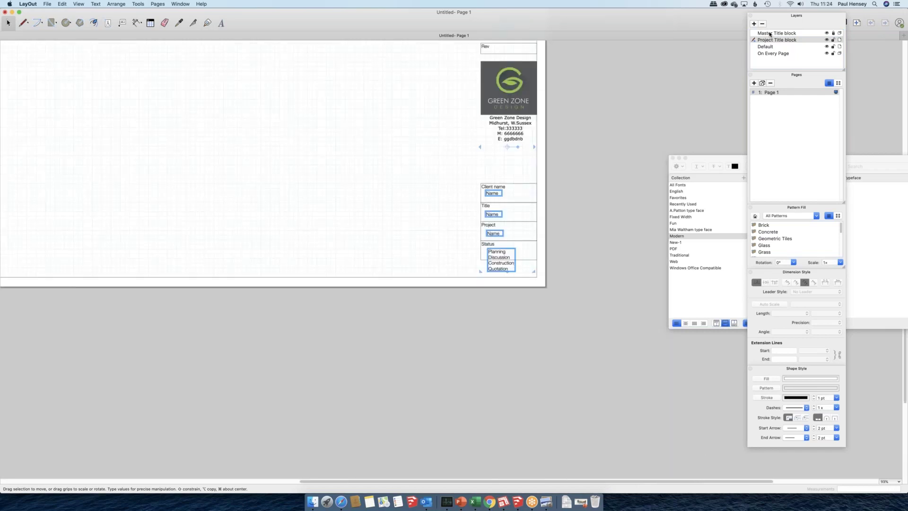
middle_drag(304, 256, 396, 352)
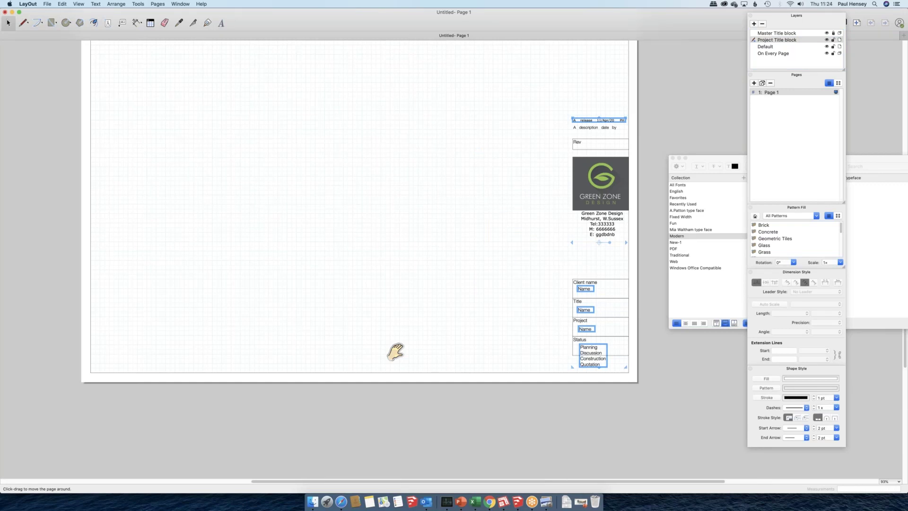
middle_drag(395, 351, 411, 363)
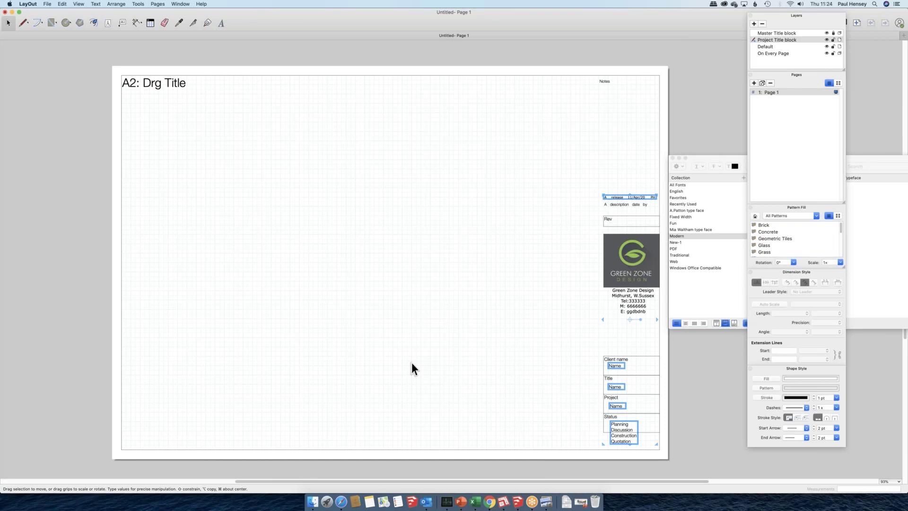
click(412, 363)
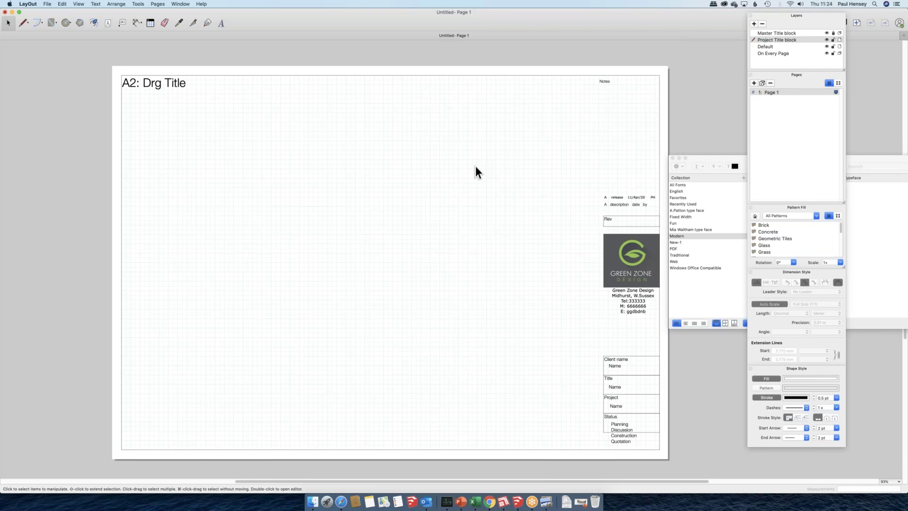
Add a 'Blocks and fills' layer, then add another layer with Master Title block active.
click(754, 24)
text(Blocks and fills)
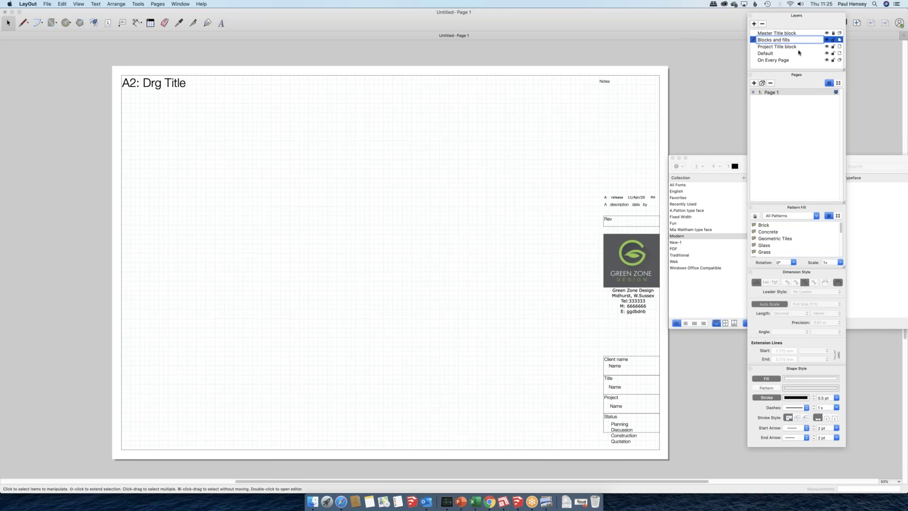
key(Return)
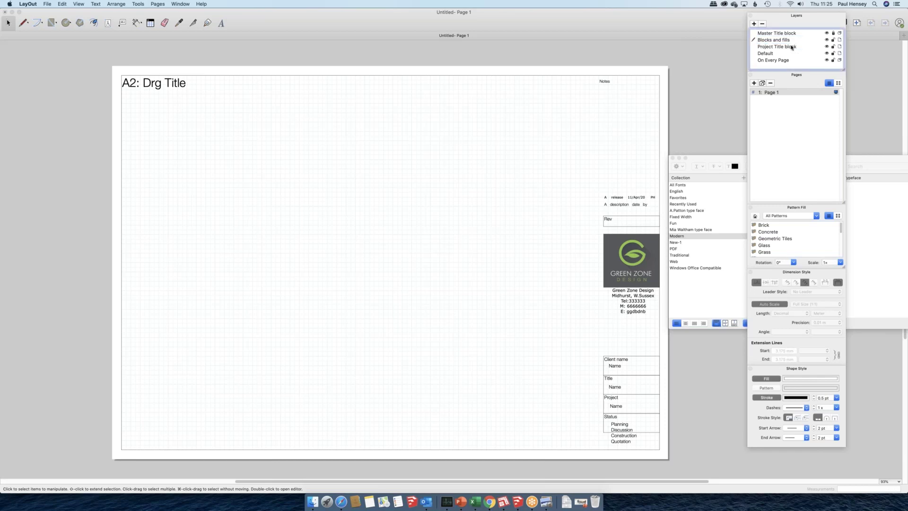
click(757, 33)
click(755, 24)
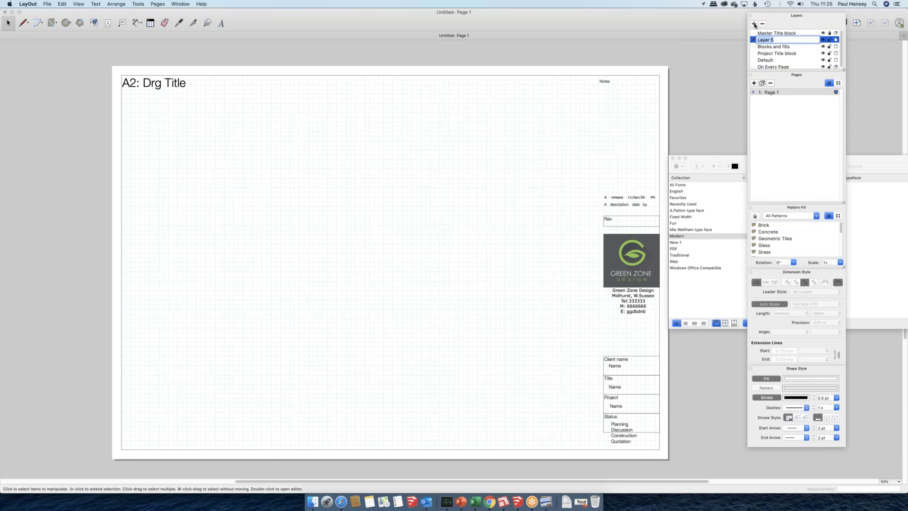
Name the new layer Dimensions, enlarge the layers list, and add a 'Reference SU geometry' layer.
text(Dimensions)
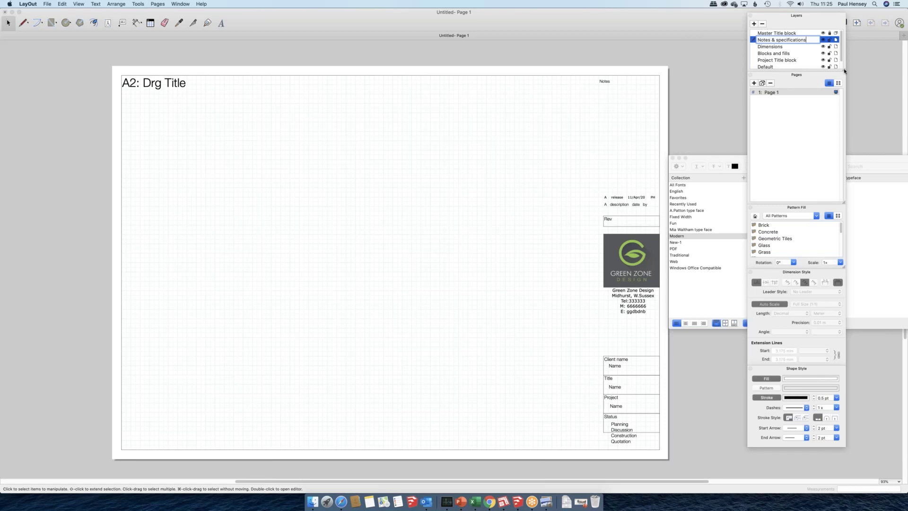
drag(845, 71, 848, 109)
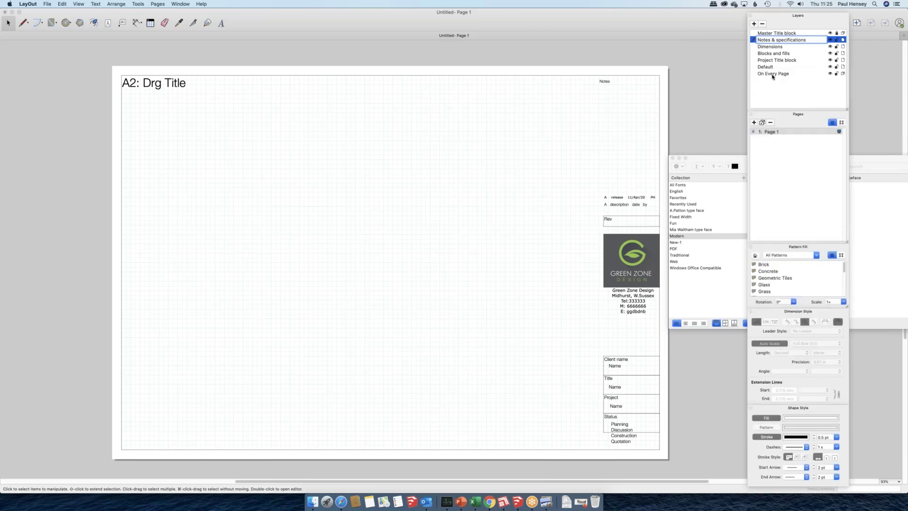
click(755, 25)
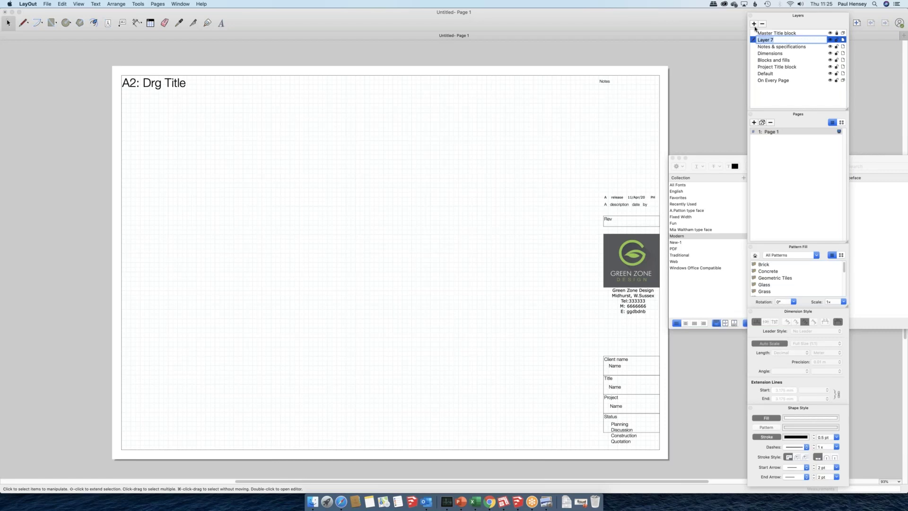
text(Reference SU geometry)
key(Return)
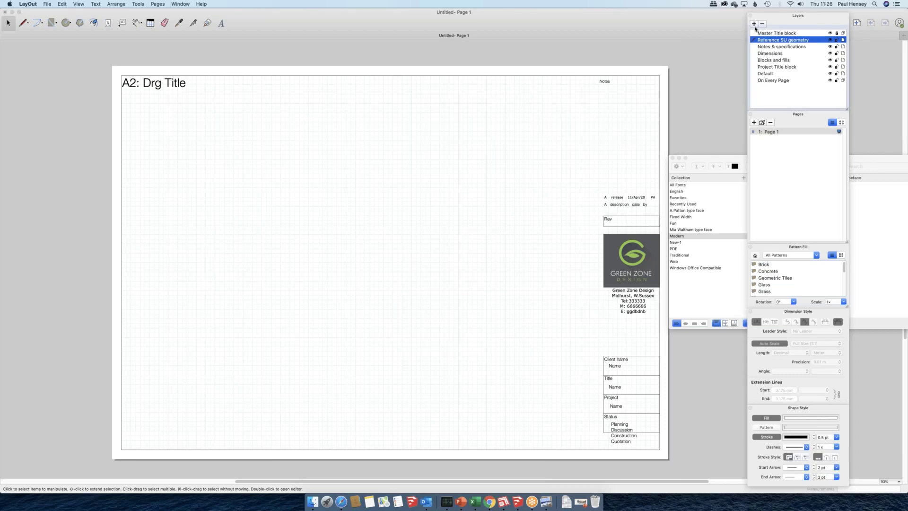
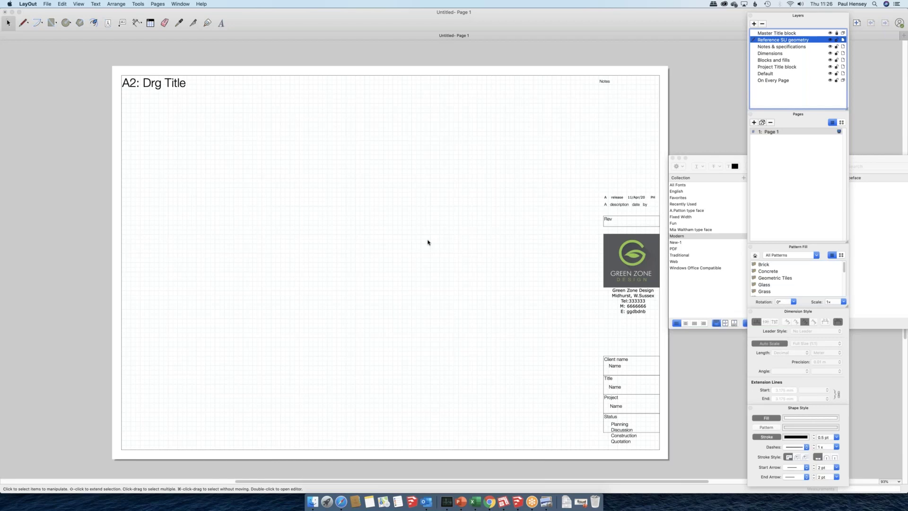
Focus the A2 title-block document and open the LayOut application menu.
click(552, 260)
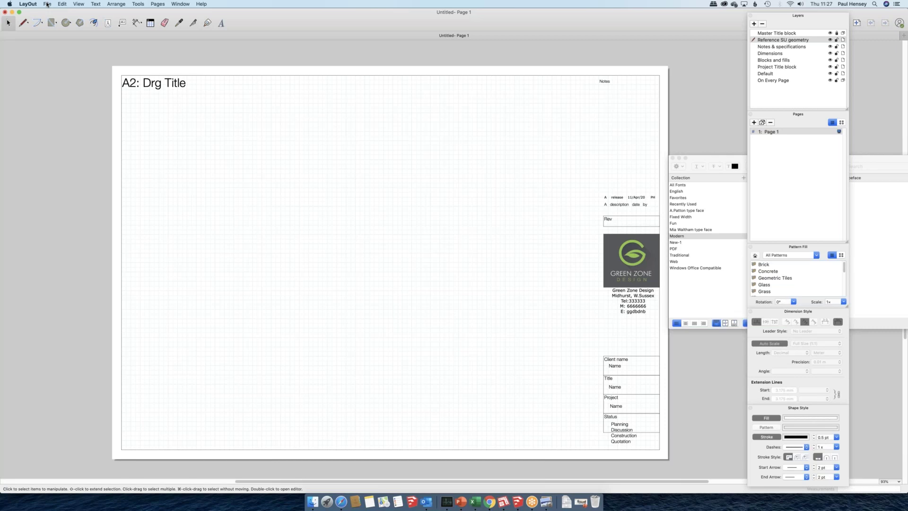
click(28, 4)
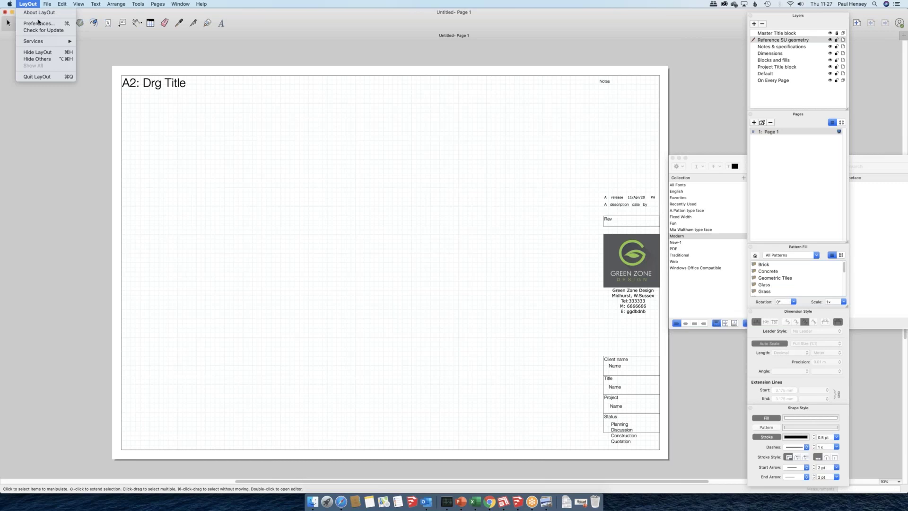
Show Preferences > Scales in a taller dialog, browsing the 1:5 and 1:35 scale entries.
click(38, 23)
drag(446, 308, 285, 338)
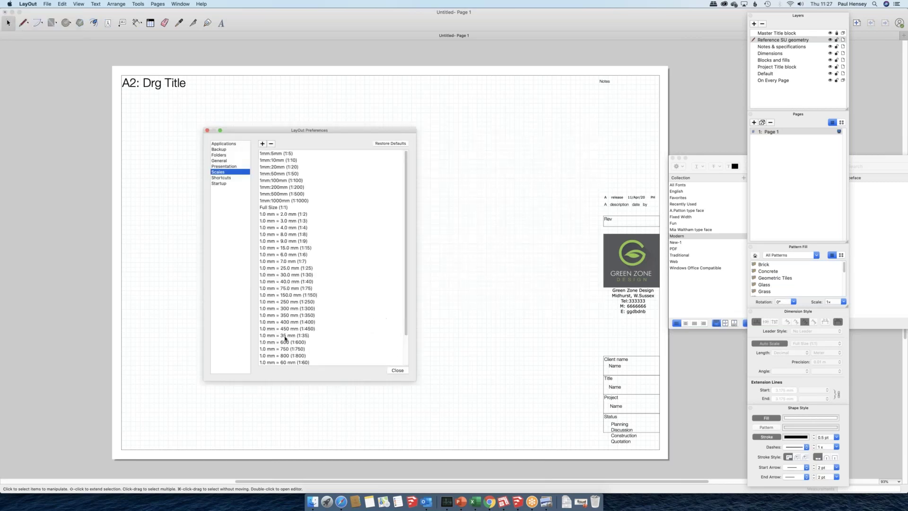
click(283, 155)
click(273, 336)
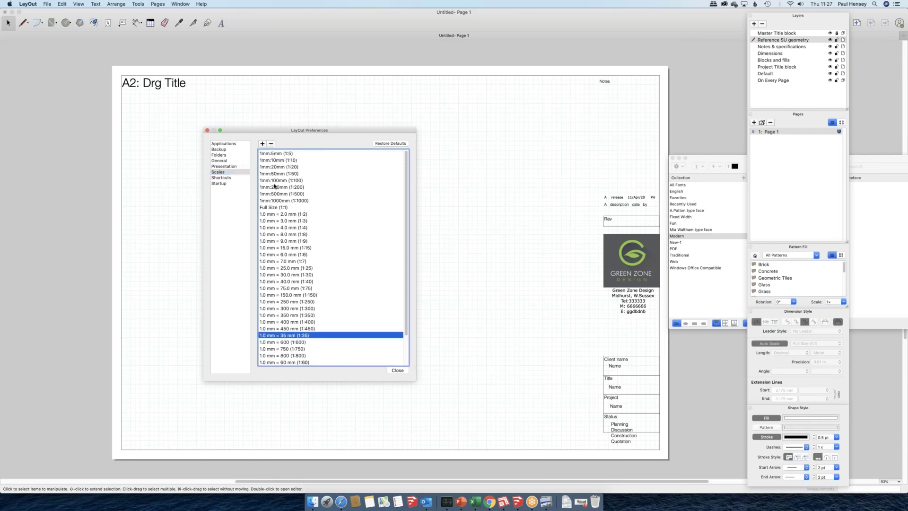
click(272, 154)
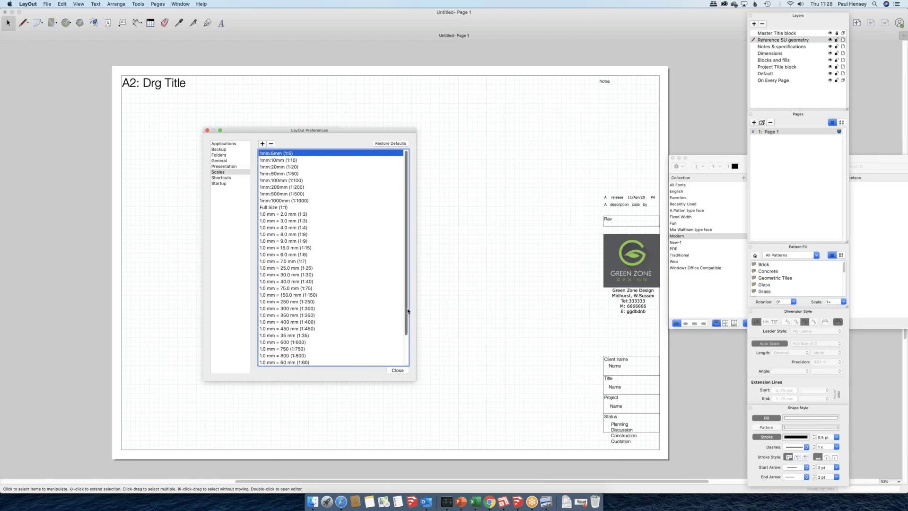
scroll(408, 311, down, 3)
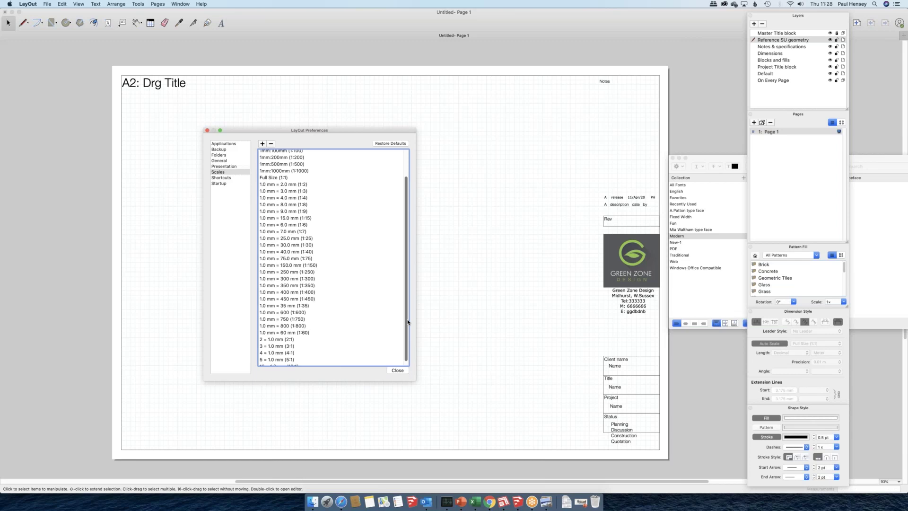
scroll(408, 322, down, 1)
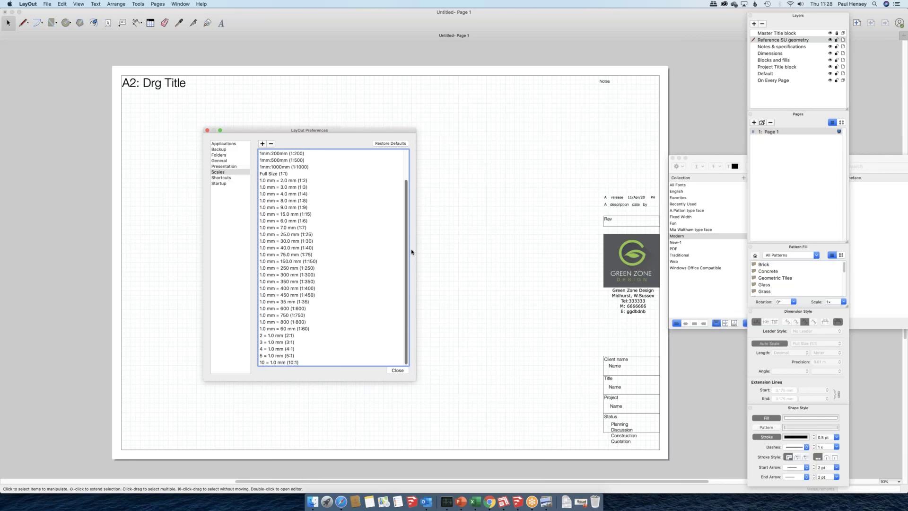
scroll(411, 252, up, 2)
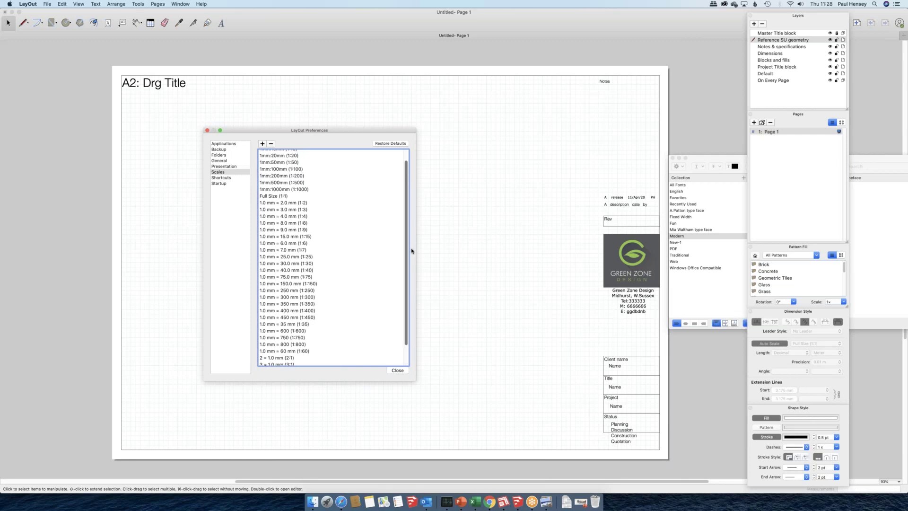
scroll(411, 251, up, 1)
click(316, 261)
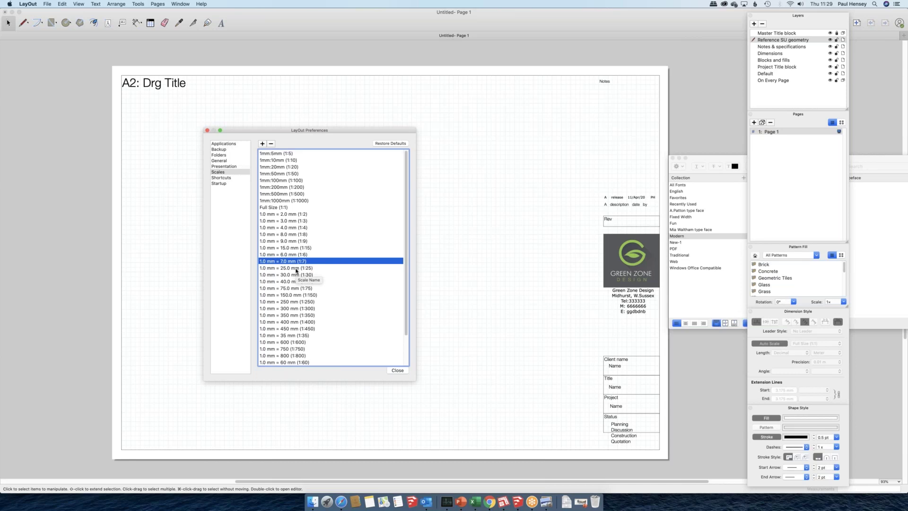
click(398, 371)
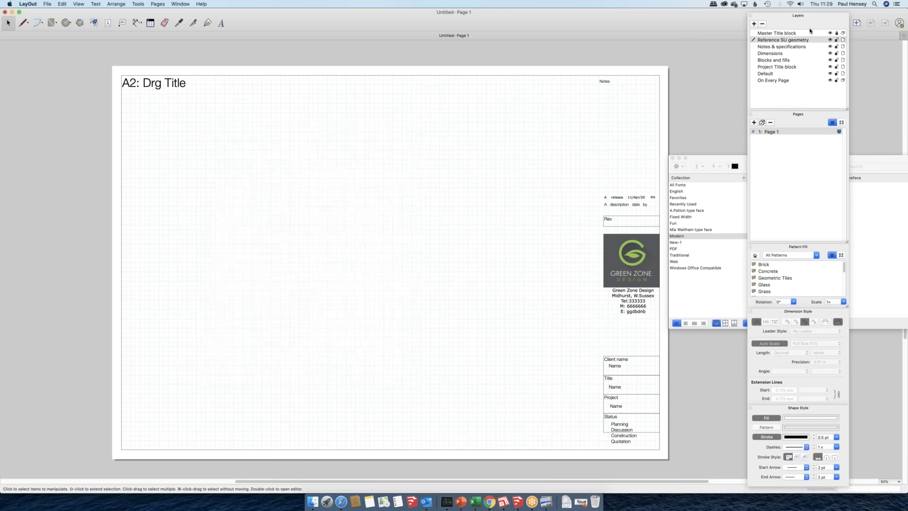
Reposition the right-side tray panels and zoom out on the A2 title-block page.
drag(779, 17, 759, 12)
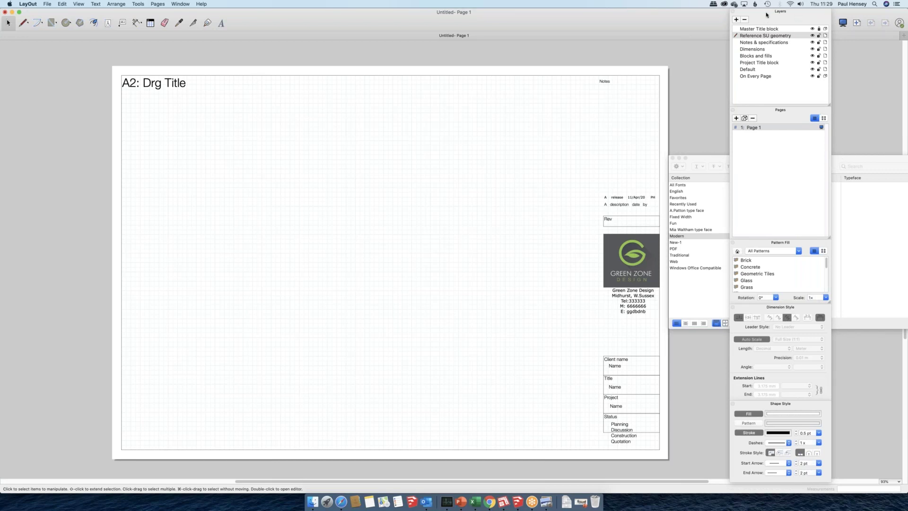
drag(774, 16, 785, 19)
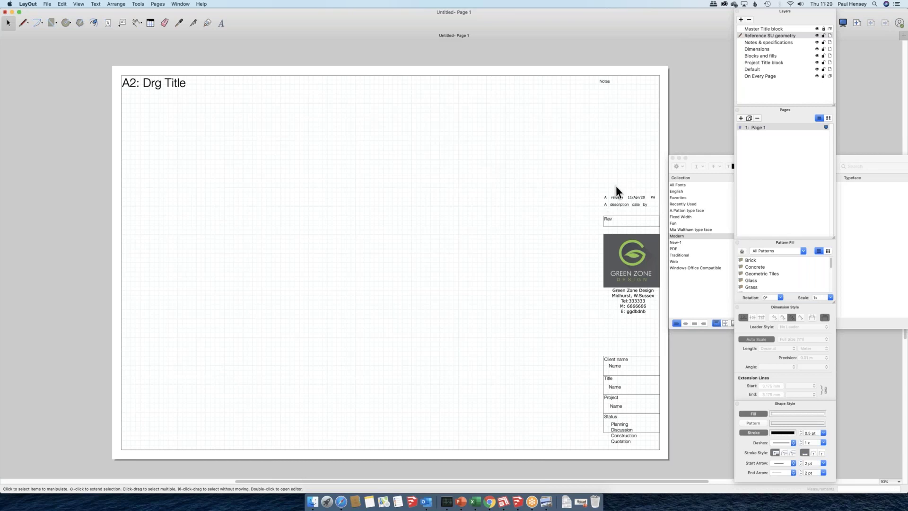
scroll(615, 186, down, 1)
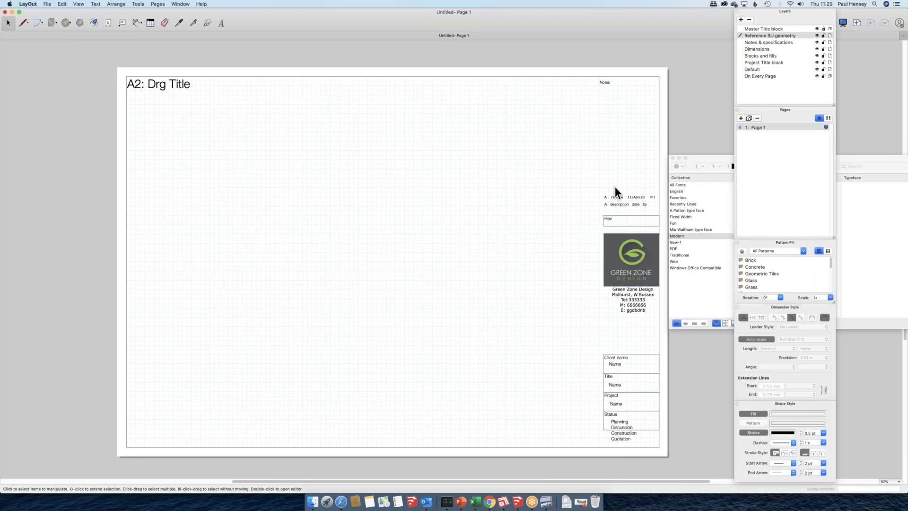
scroll(615, 186, down, 2)
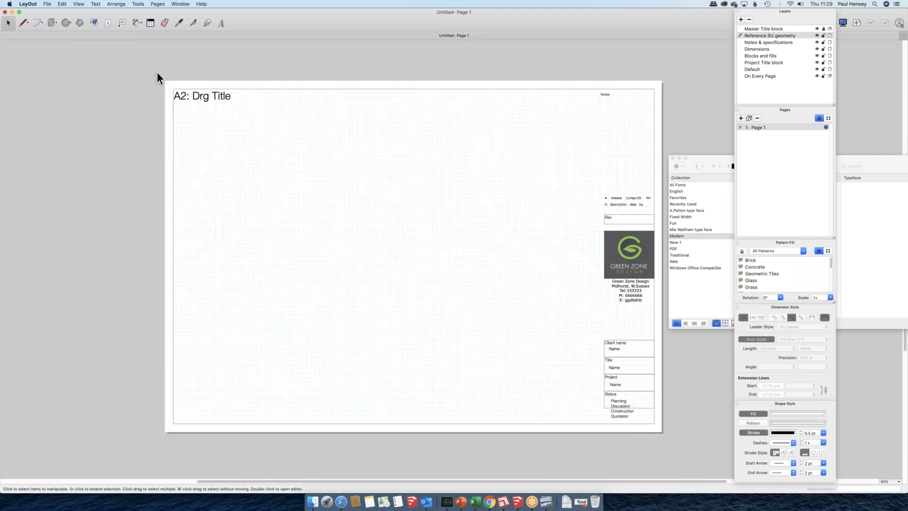
click(47, 5)
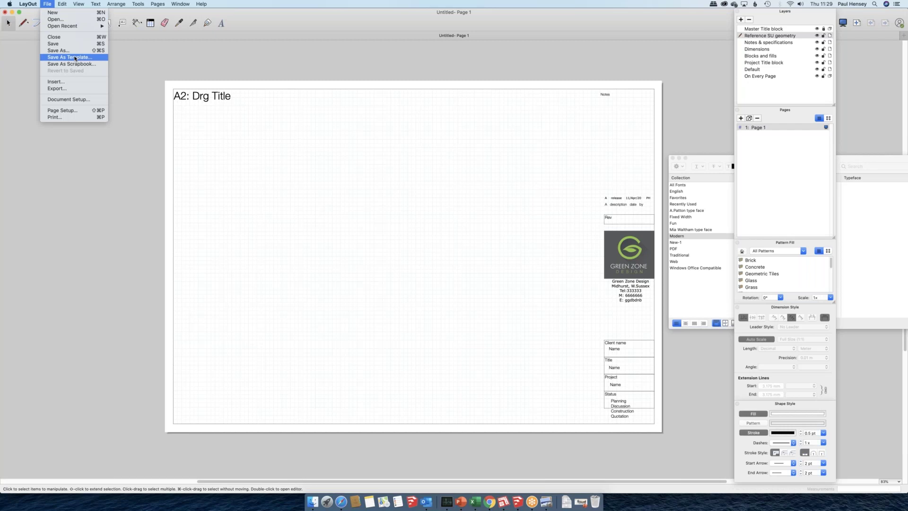
click(76, 57)
text(GZ A@)
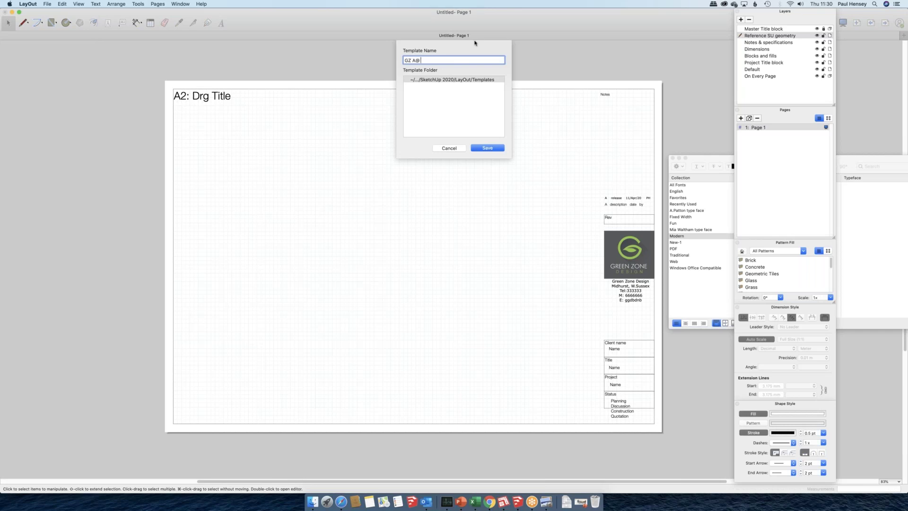
key(BackSpace)
text(2 drg sheet)
click(449, 149)
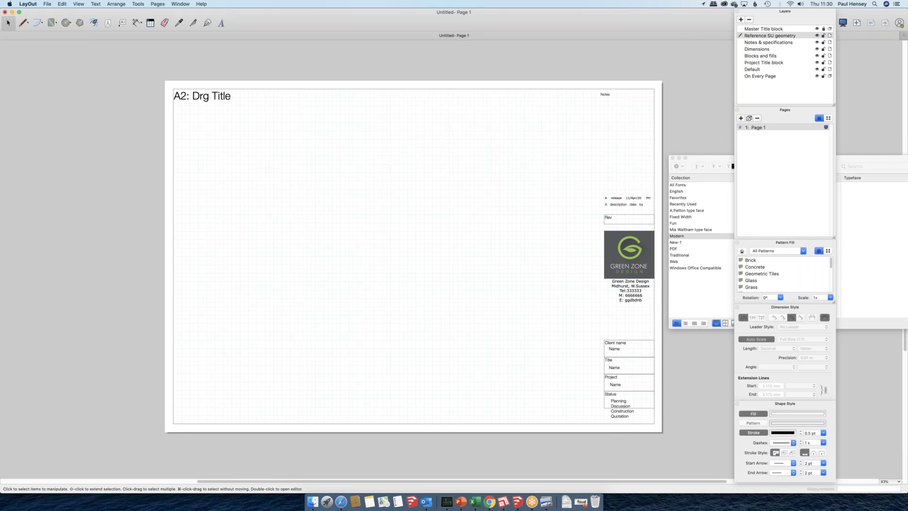
Select the drawing title and all title-block items on the A2 sheet.
drag(157, 71, 562, 336)
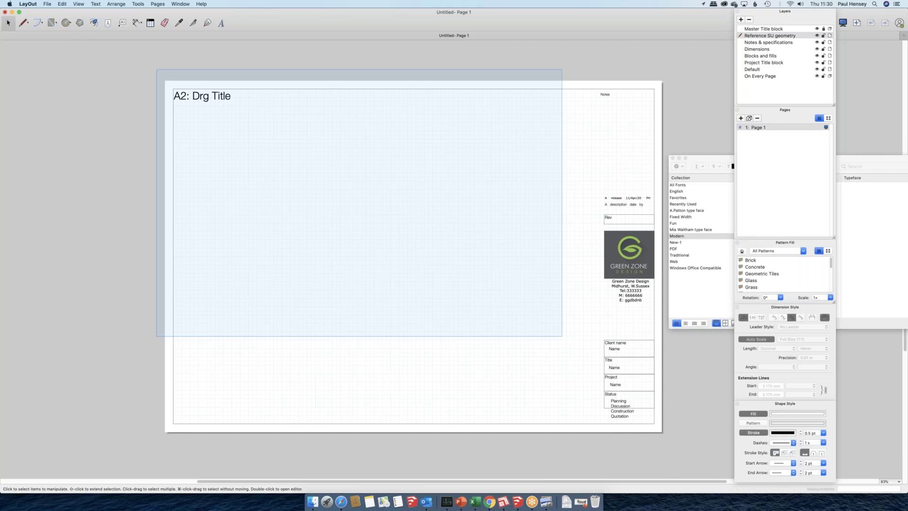
drag(562, 337, 562, 336)
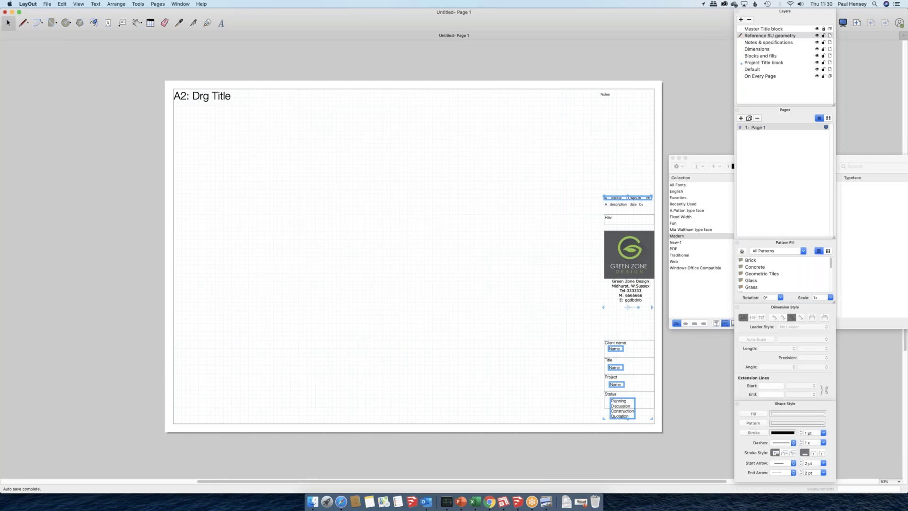
drag(156, 61, 683, 453)
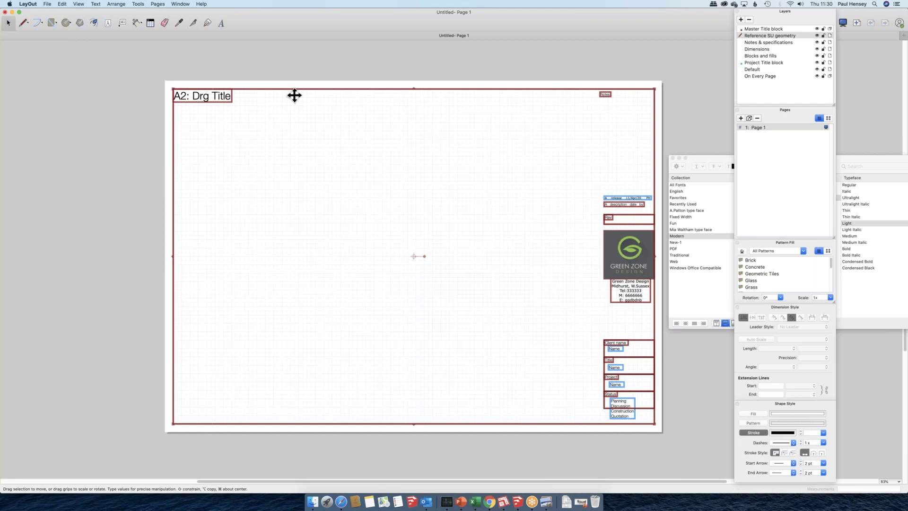
Create a new blank document and paste the title block onto its Default layer.
click(48, 4)
click(53, 13)
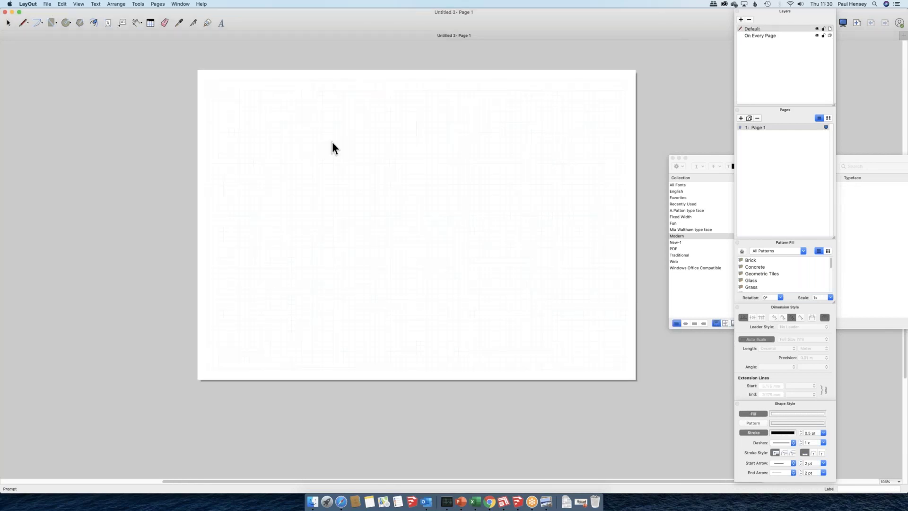
key(super+v)
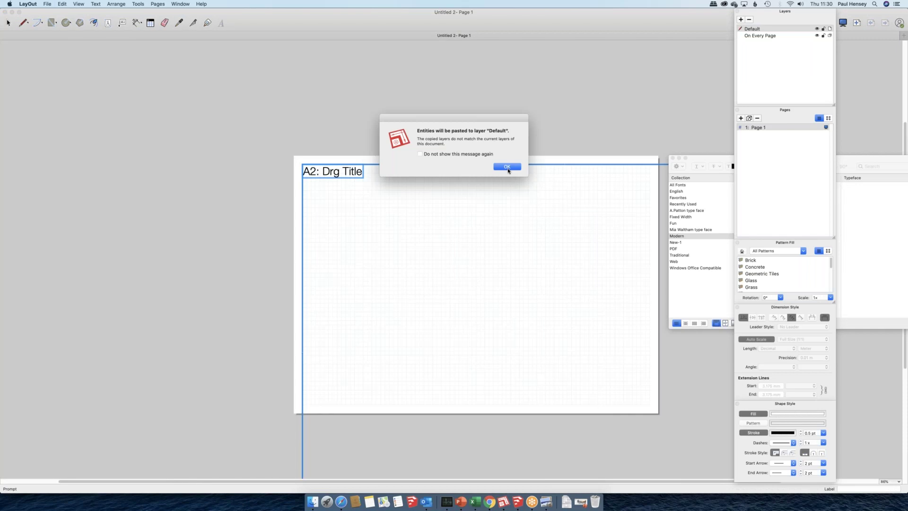
click(508, 167)
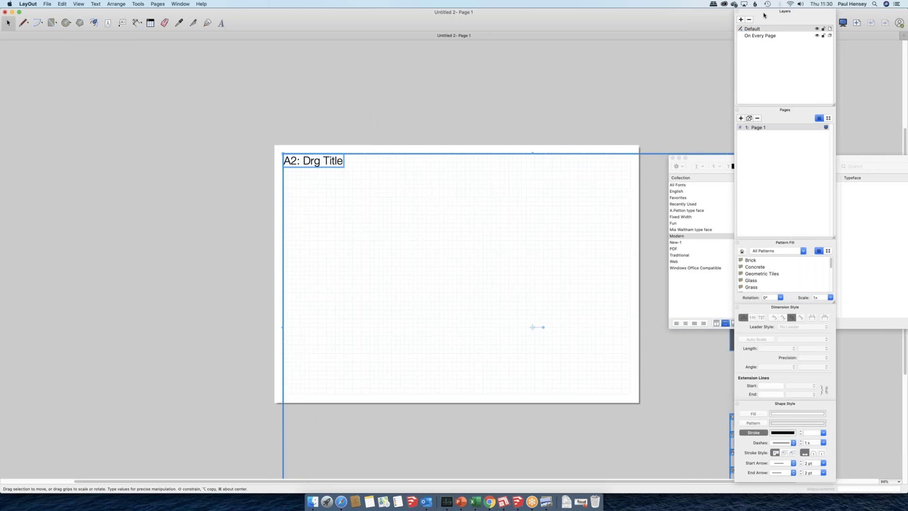
Move the pasted title block onto the new page's right edge.
scroll(444, 258, down, 1)
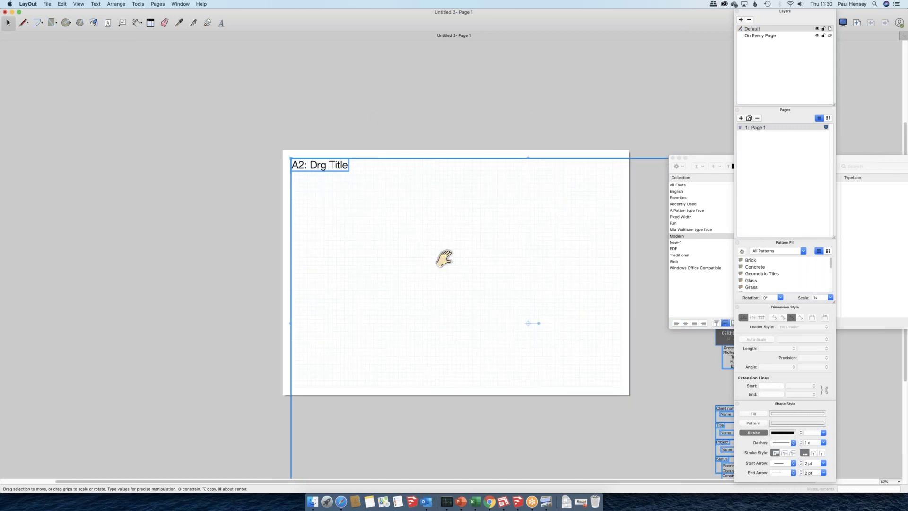
scroll(445, 257, down, 3)
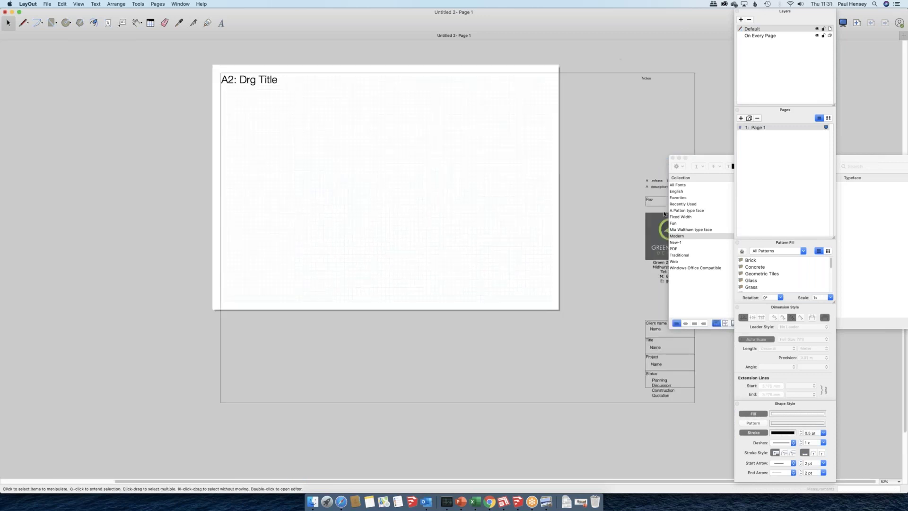
drag(677, 383, 539, 291)
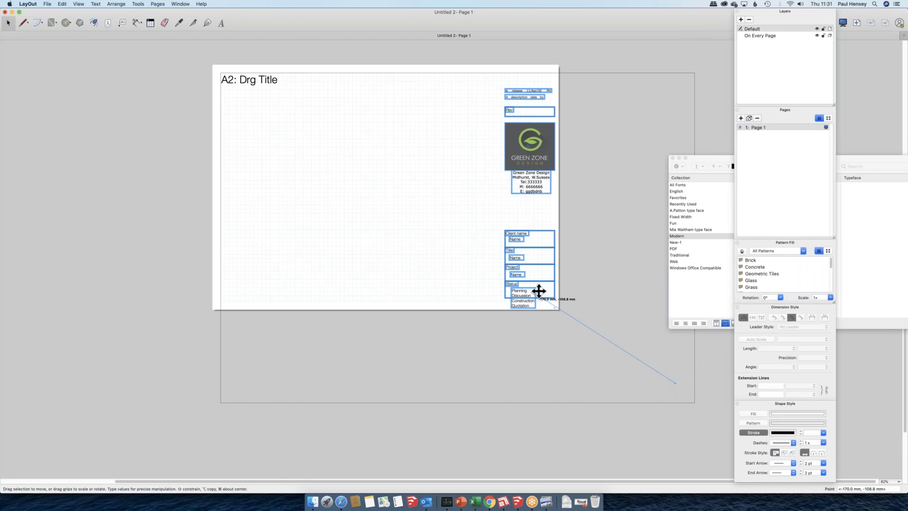
Shift the revision boxes, logo and address down, and move the Notes label top-right.
scroll(492, 95, up, 4)
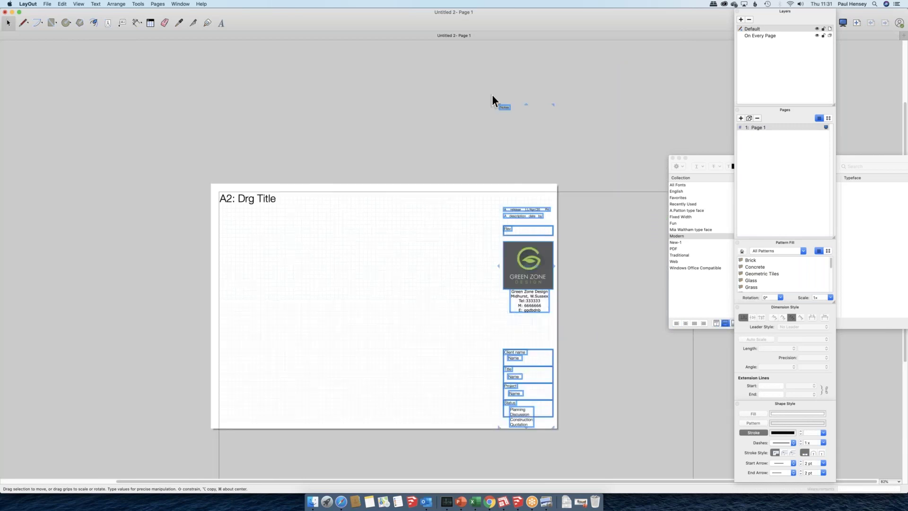
drag(492, 197, 572, 324)
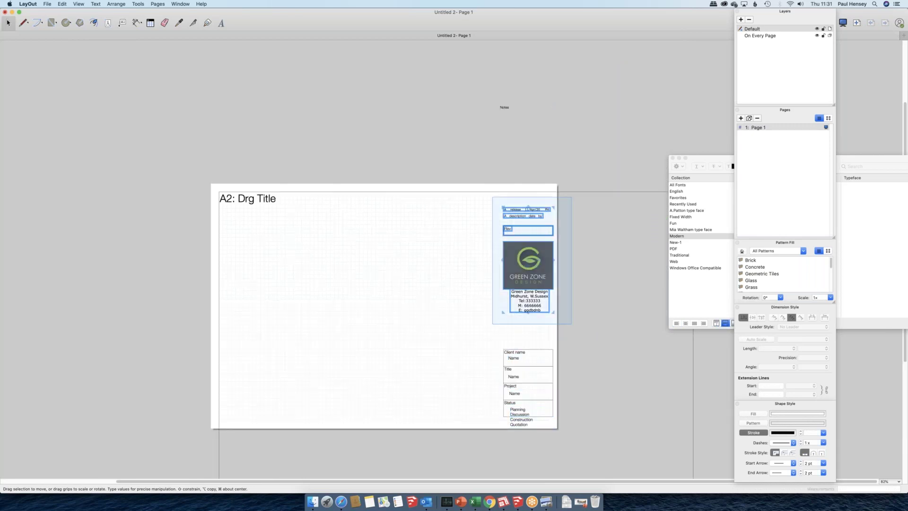
drag(527, 248, 526, 280)
click(504, 106)
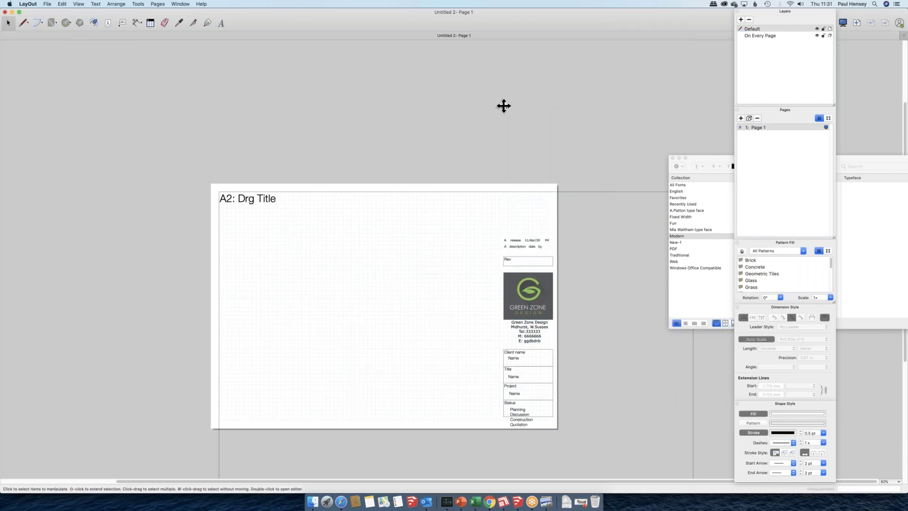
drag(504, 106, 473, 166)
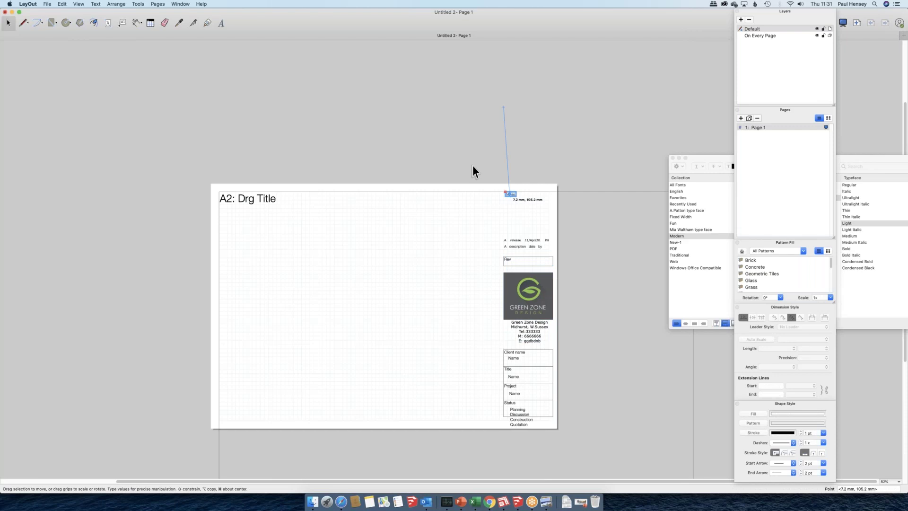
Shrink the large border rectangle by its corner to fit the smaller page.
scroll(473, 165, down, 5)
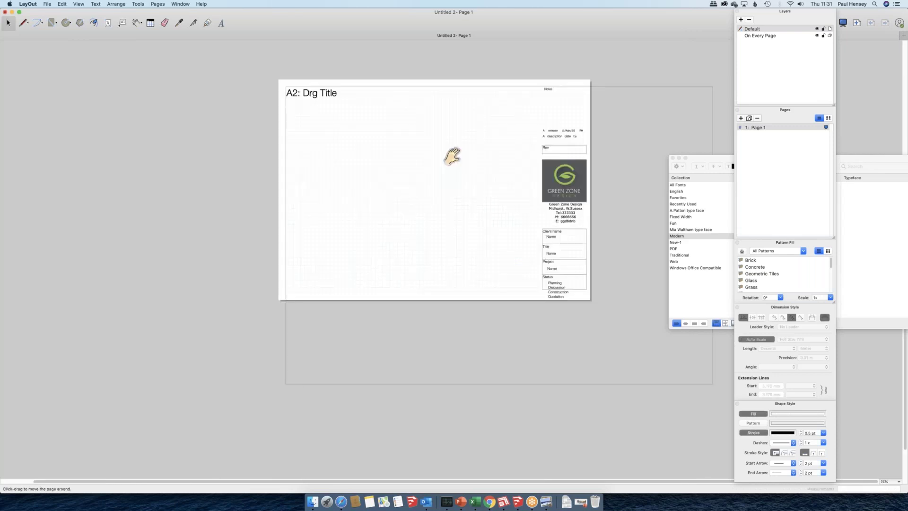
middle_drag(452, 156, 452, 126)
click(452, 126)
drag(714, 354, 584, 265)
scroll(637, 108, up, 2)
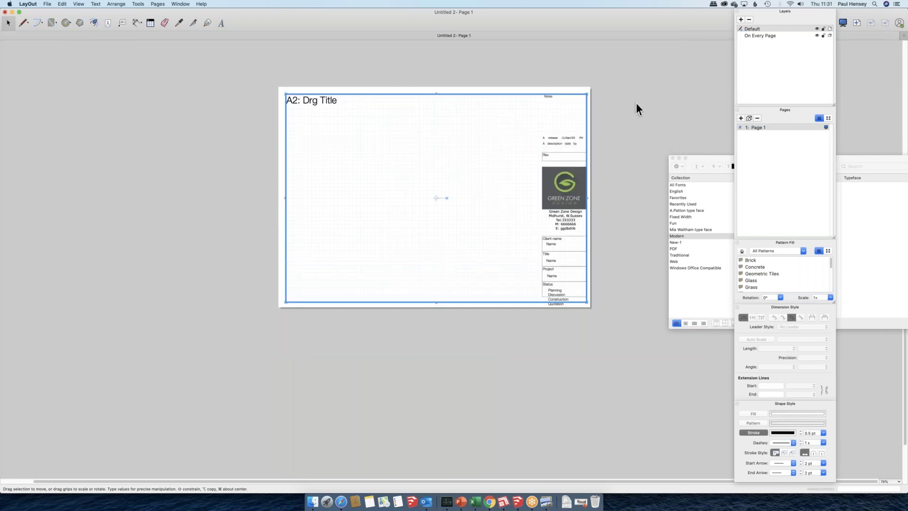
click(637, 104)
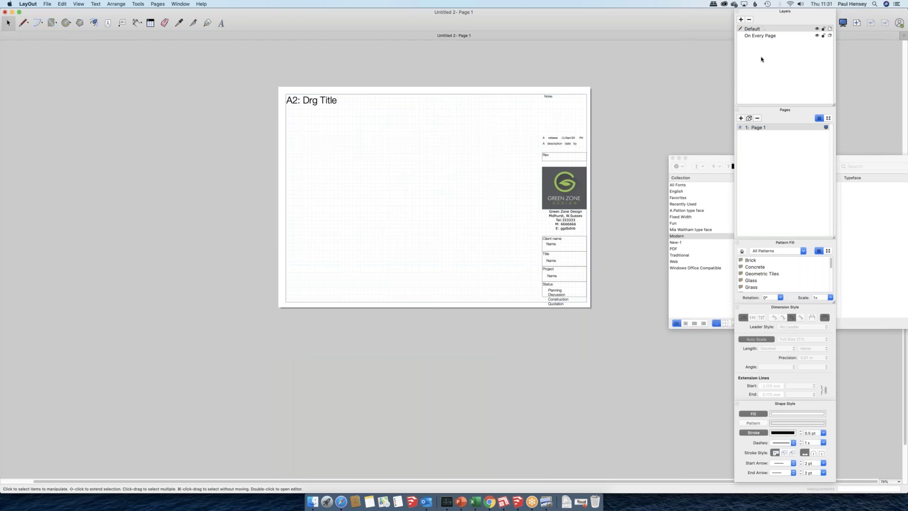
click(48, 4)
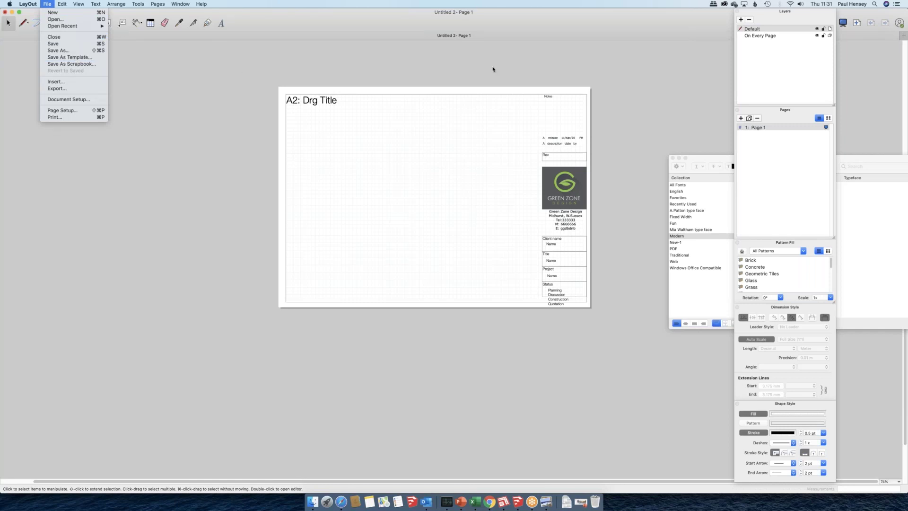
click(299, 104)
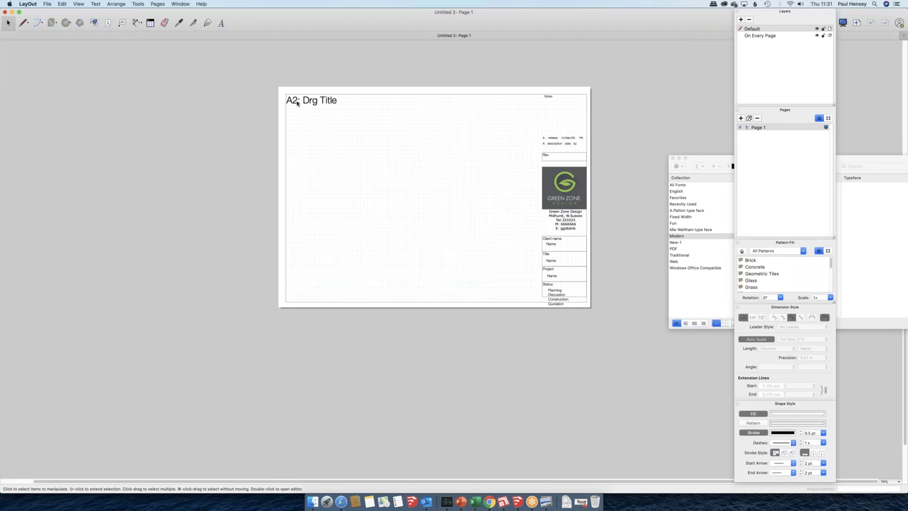
Edit the sheet heading so it reads 'A3: Drg Title' instead of 'A2: Drg Title'.
double_click(298, 103)
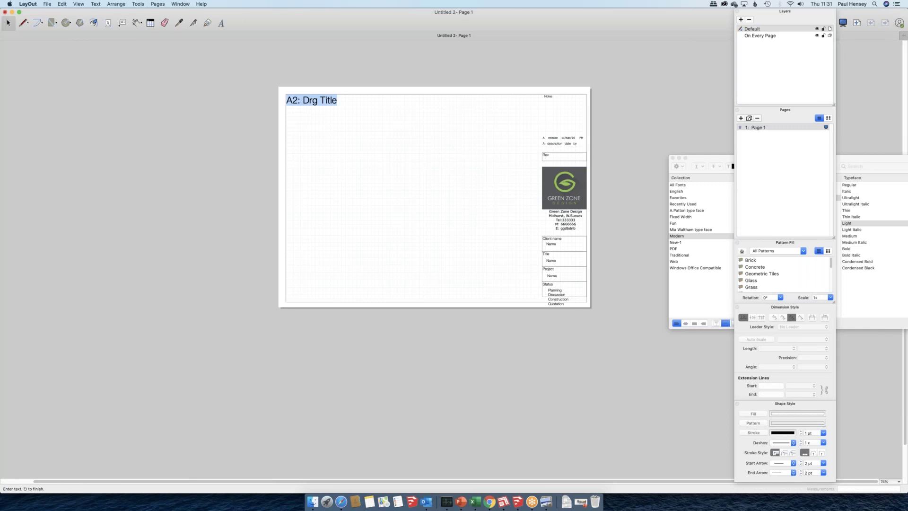
text(A3: Drg Title)
click(313, 137)
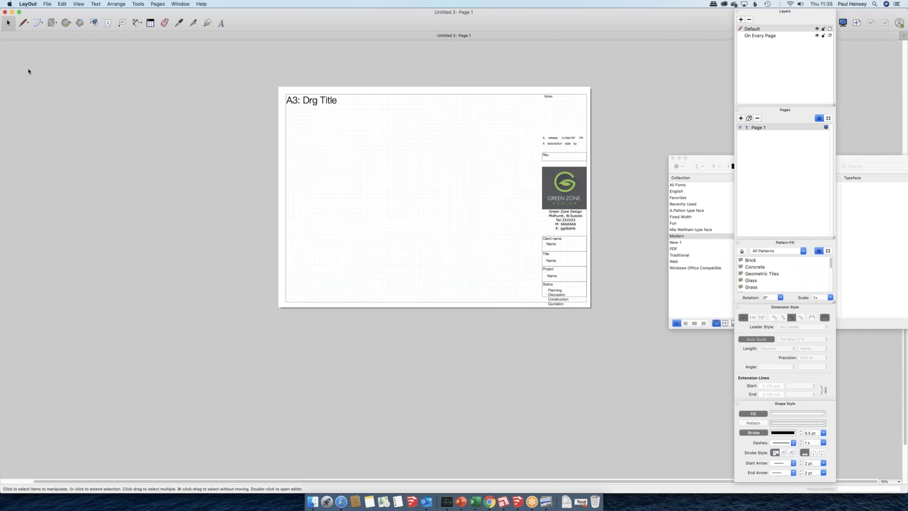
Switch from LayOut to another application with Cmd+Tab.
key(super+Tab)
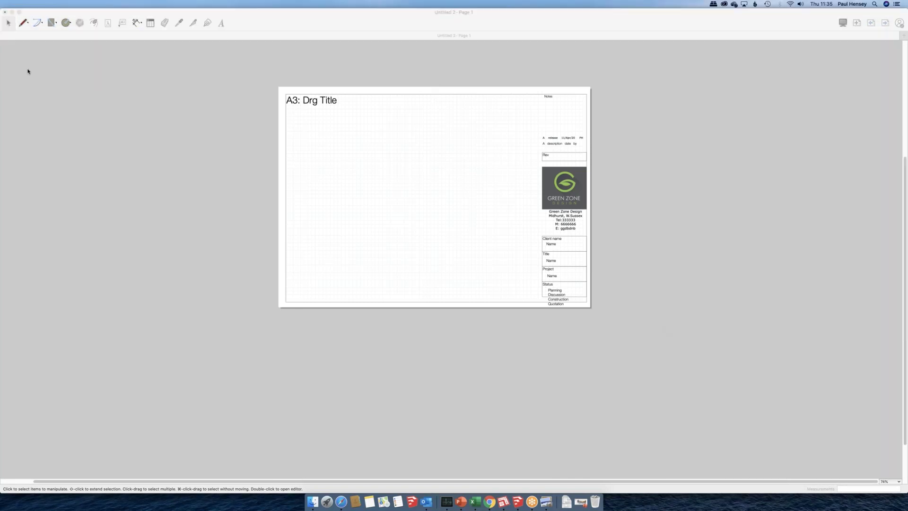